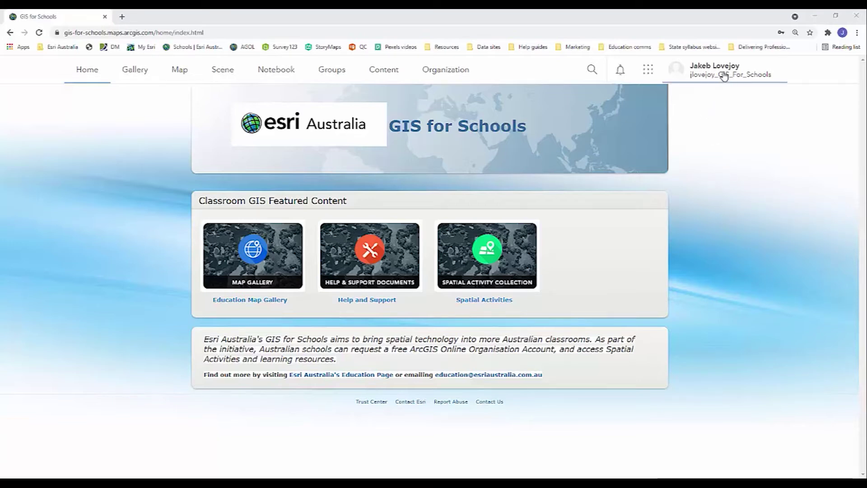
- View the ArcGIS Dashboards home page from the app launcher and close it again
click(649, 73)
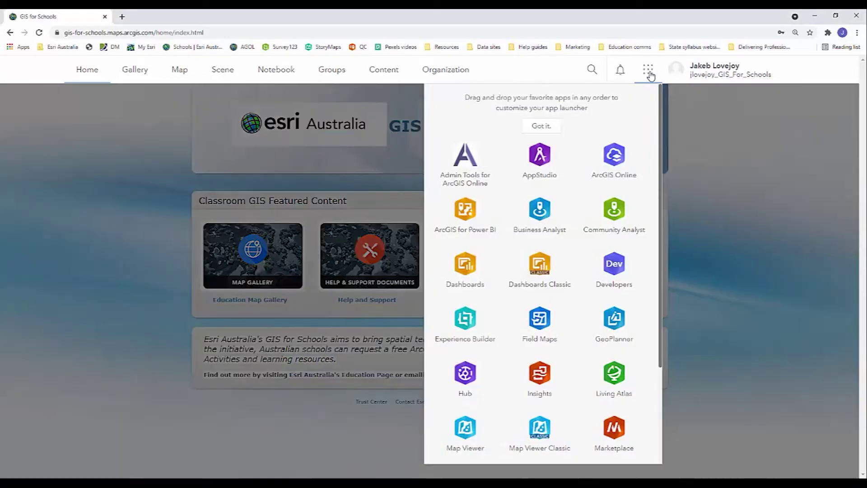
click(461, 286)
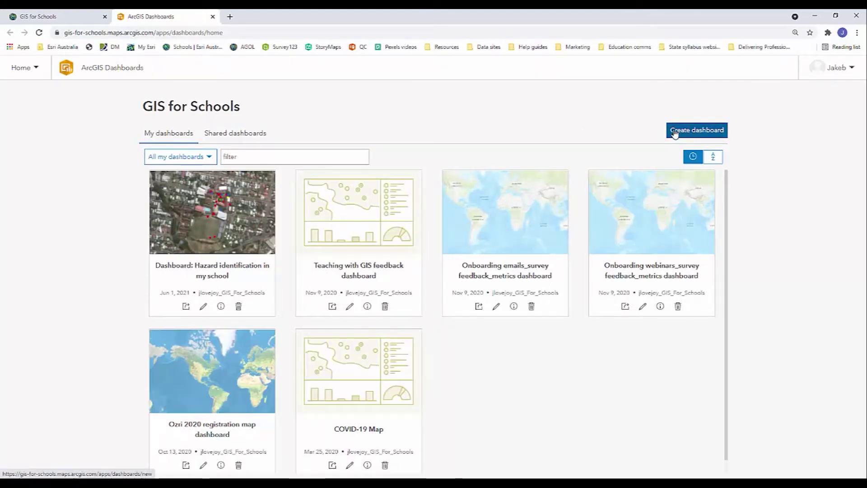
click(212, 17)
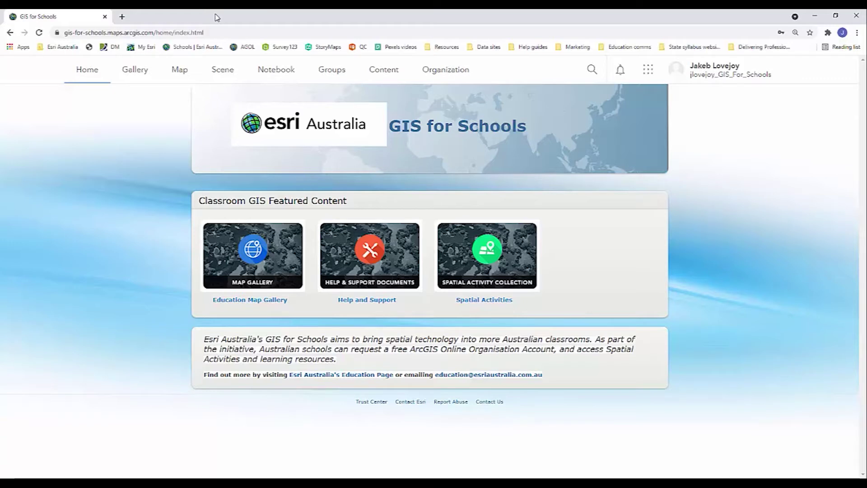
- Open the hosted feature layer Hazard Identification in the school from My Content in Map Viewer Classic
click(368, 80)
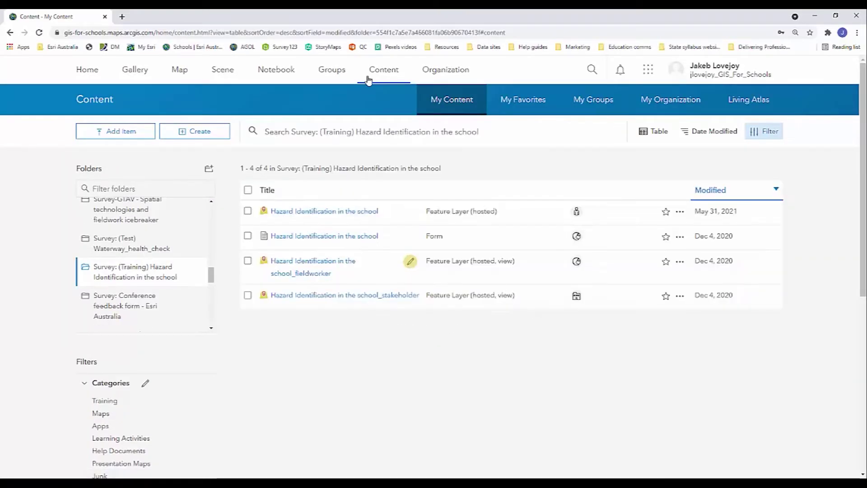
mouse_move(180, 267)
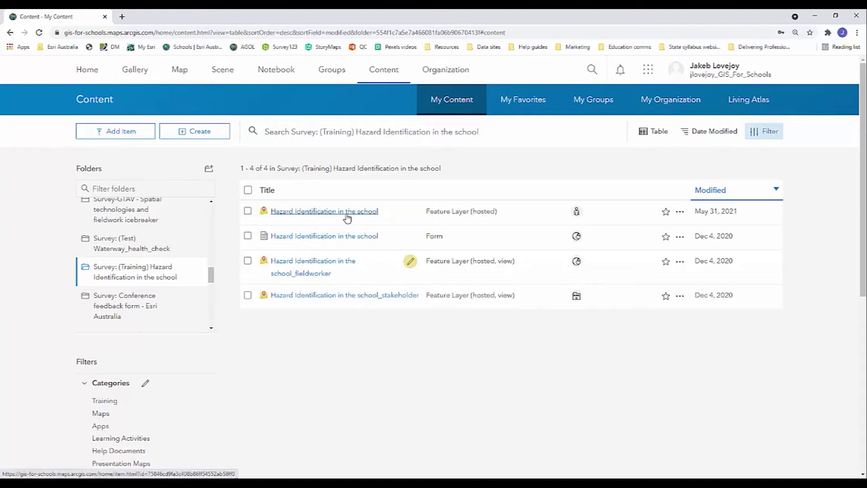
click(346, 212)
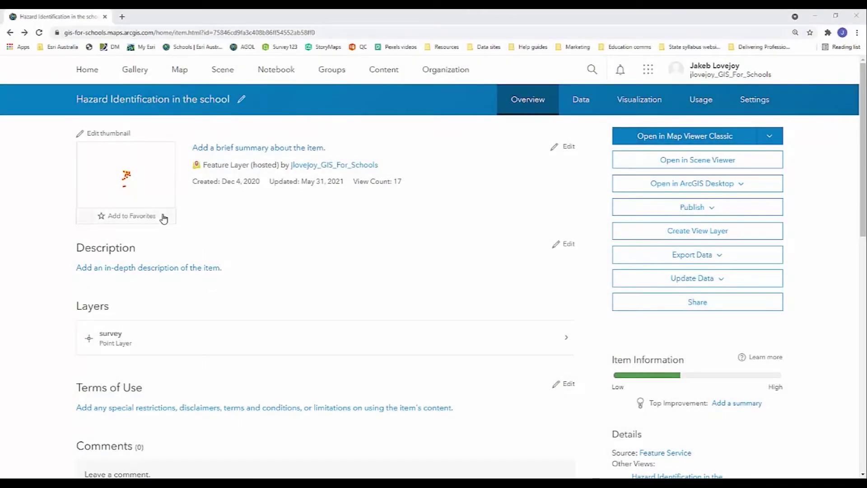
click(142, 187)
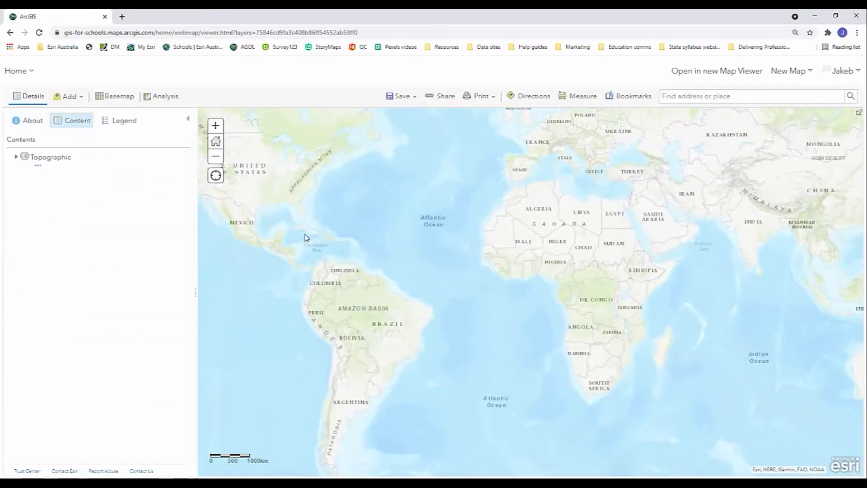
- Zoom the map from the world view to the hazard survey points in Kedron, Brisbane
drag(765, 355, 347, 270)
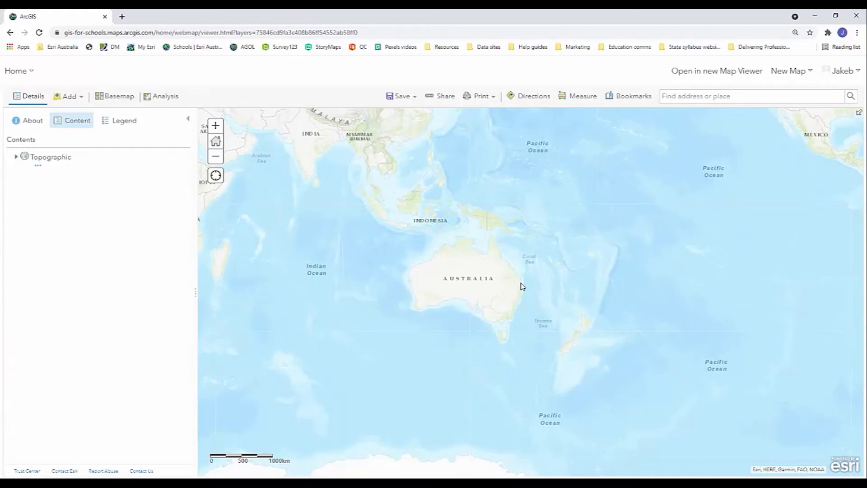
scroll(522, 287, up, 2)
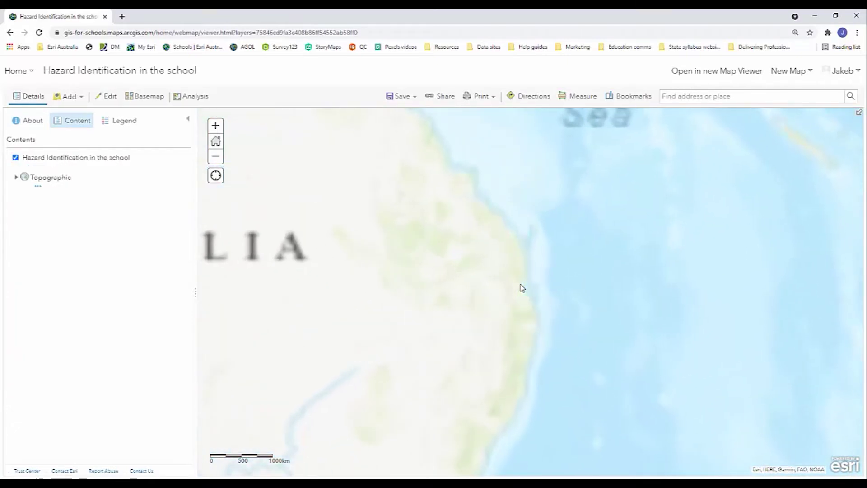
scroll(526, 296, up, 3)
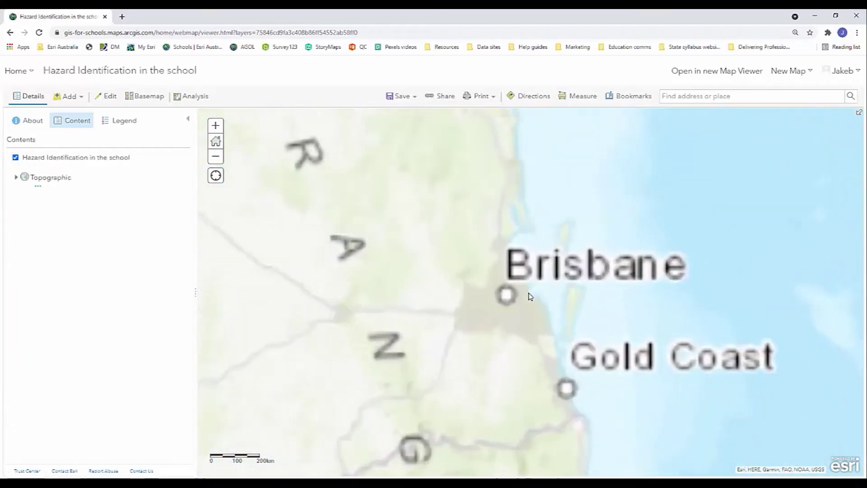
scroll(507, 305, up, 3)
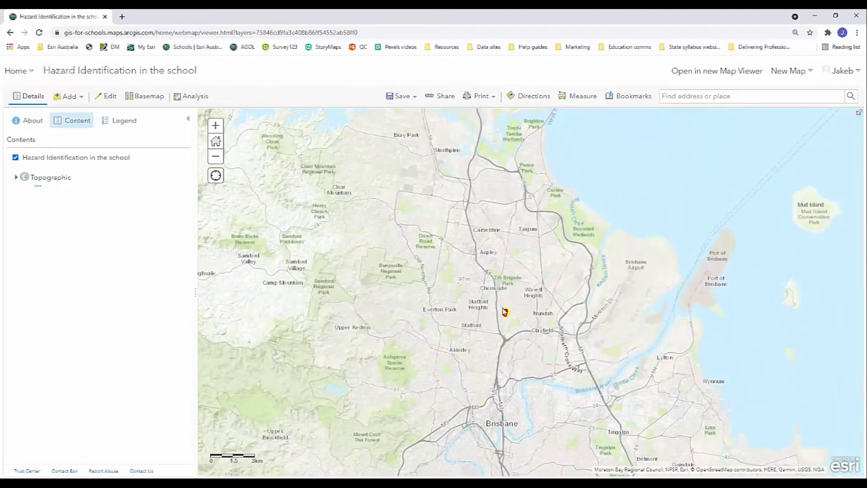
scroll(504, 312, up, 2)
scroll(505, 318, up, 3)
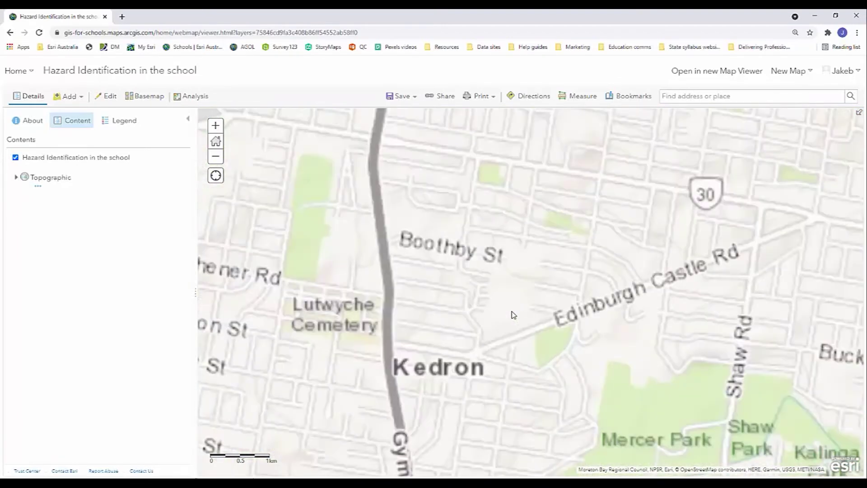
drag(530, 256, 495, 296)
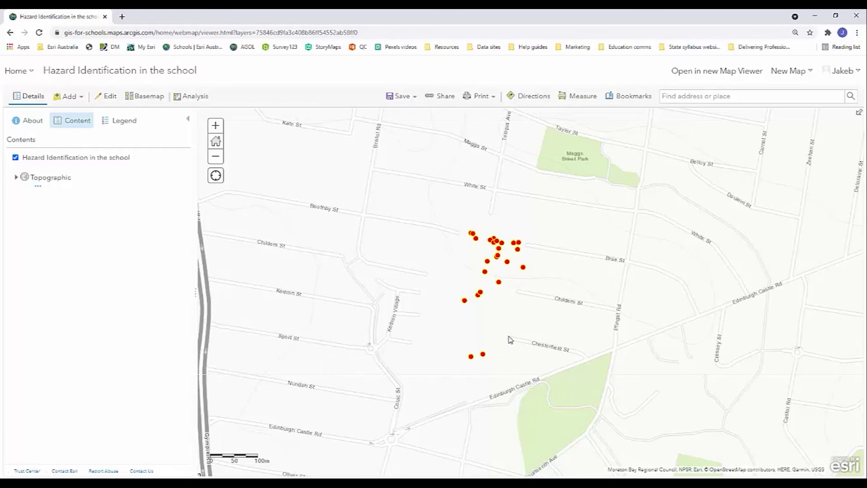
drag(509, 333, 507, 314)
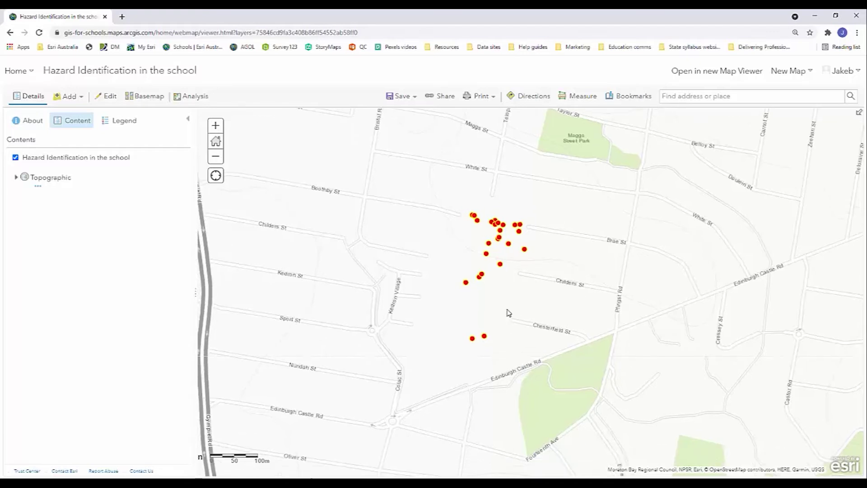
- Switch the basemap to Imagery and check the survey pop-up of the hazard point at the sports field's northern edge
click(149, 96)
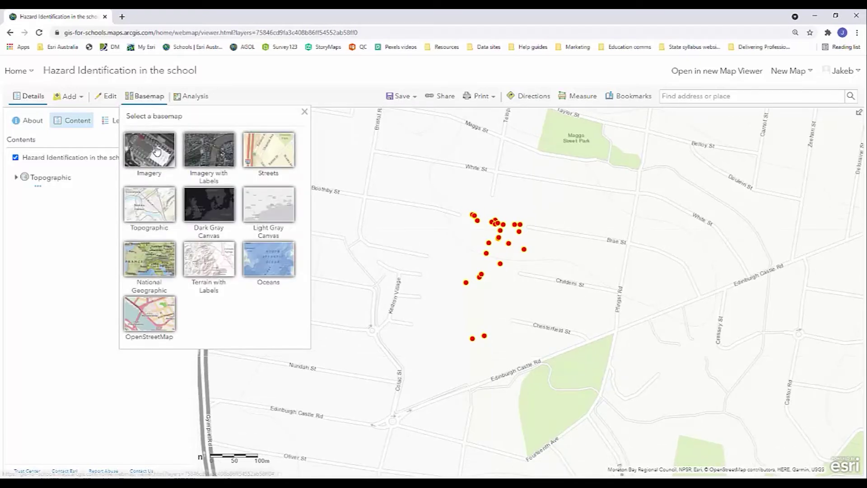
click(157, 150)
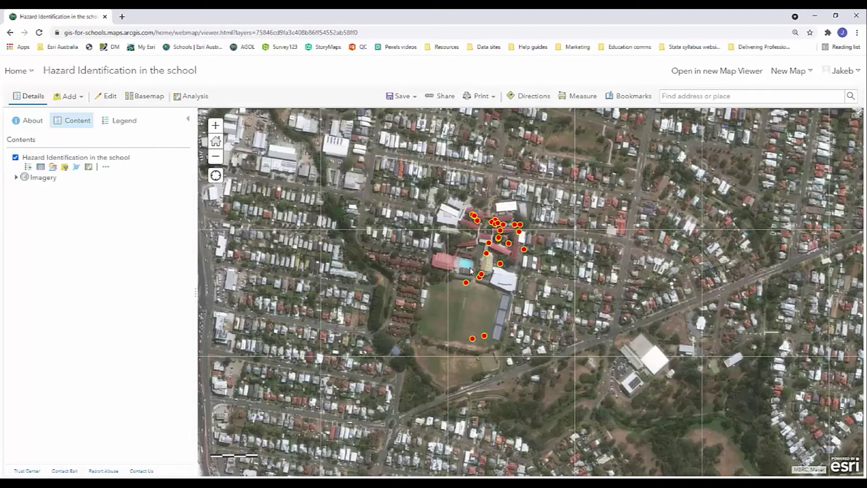
scroll(471, 270, up, 1)
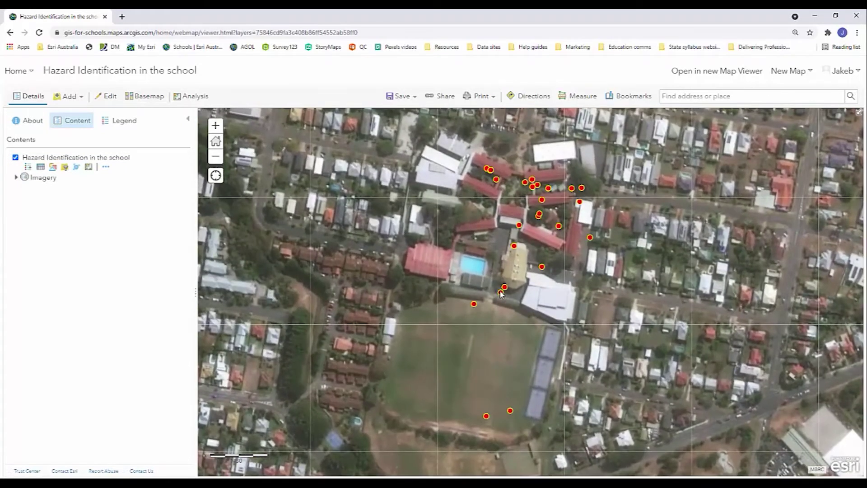
drag(504, 299, 506, 301)
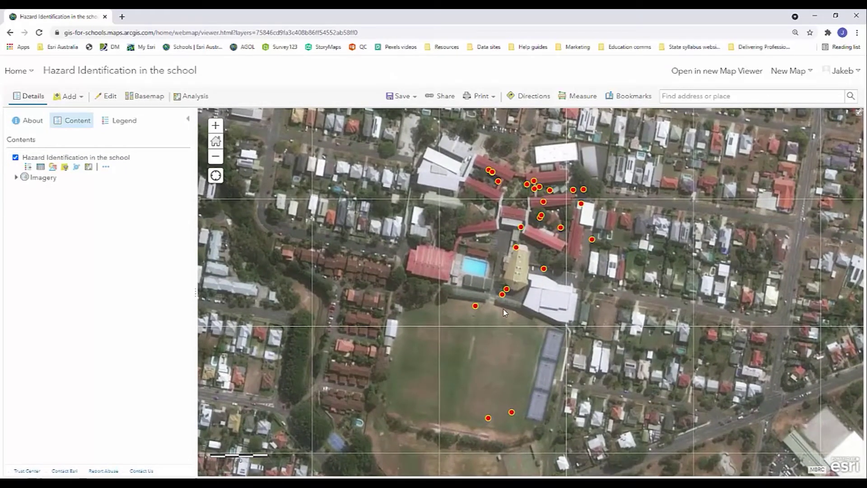
click(475, 306)
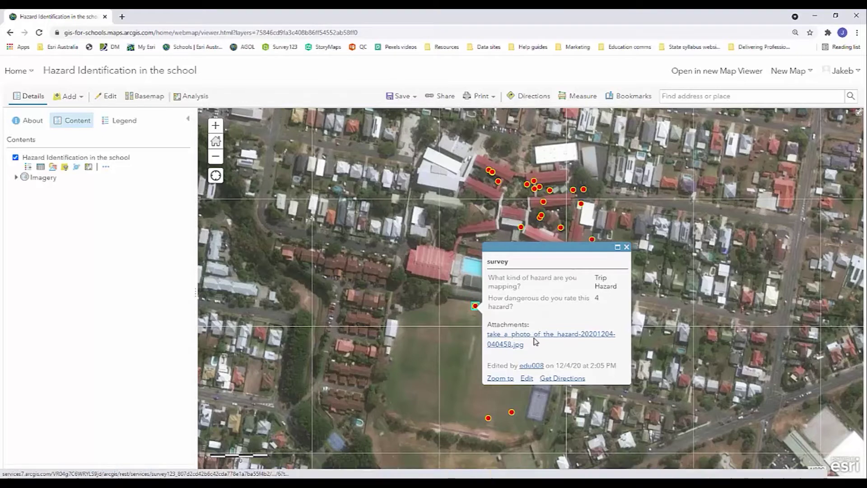
click(626, 248)
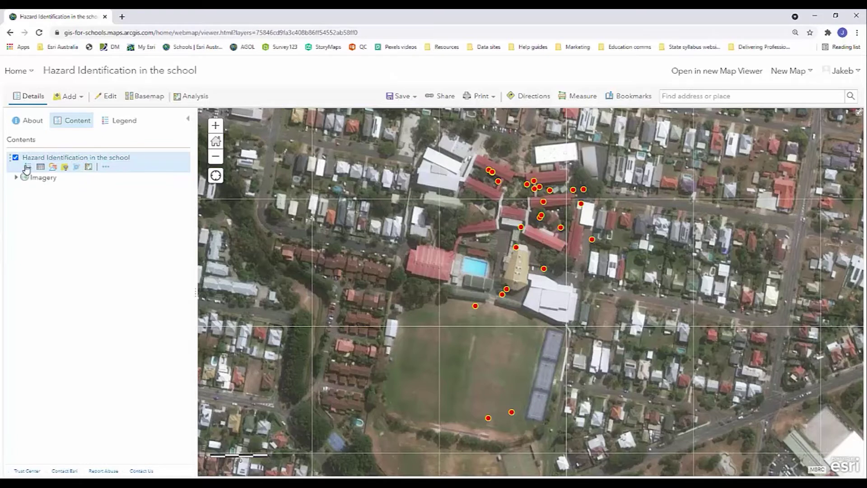
- Copy the Hazard Identification in the school layer and rename the copy "Type of hazard"
click(106, 168)
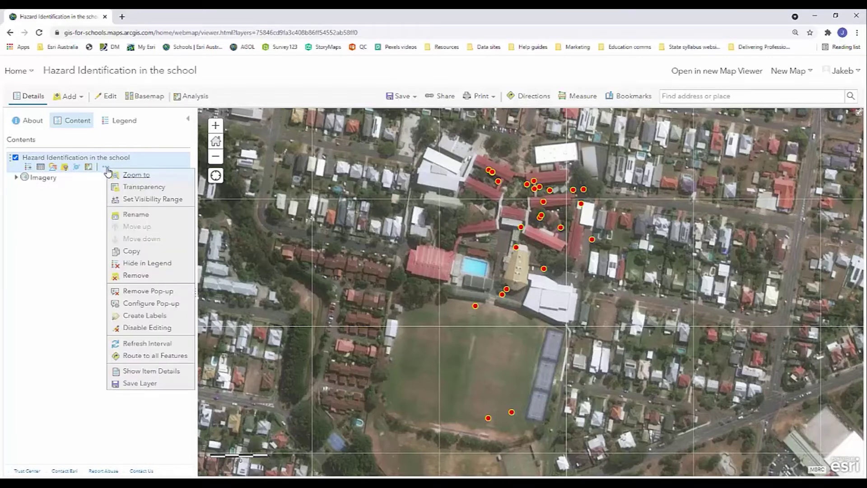
click(129, 252)
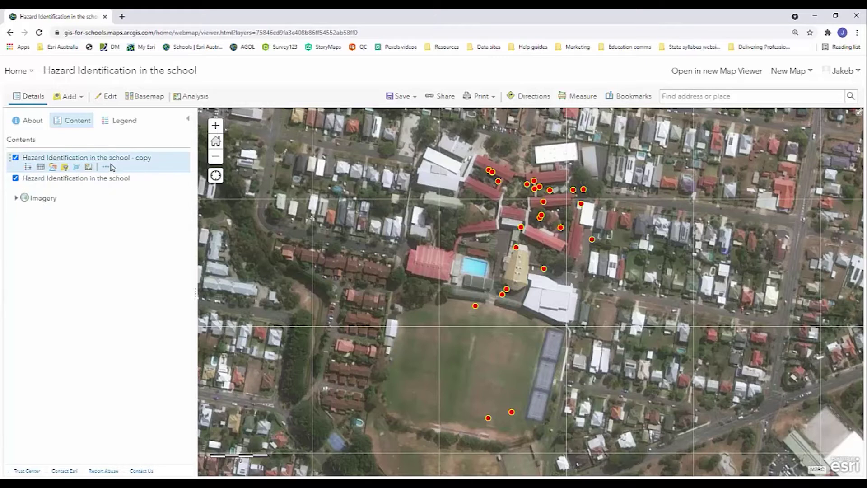
click(104, 169)
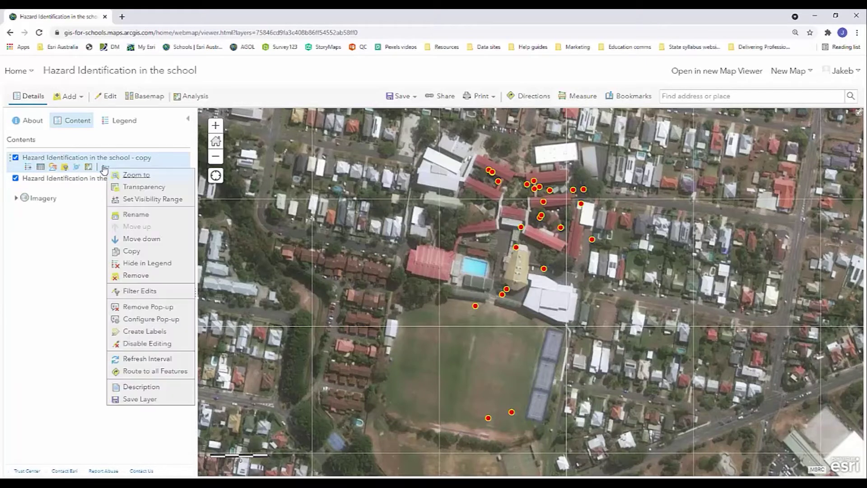
click(131, 215)
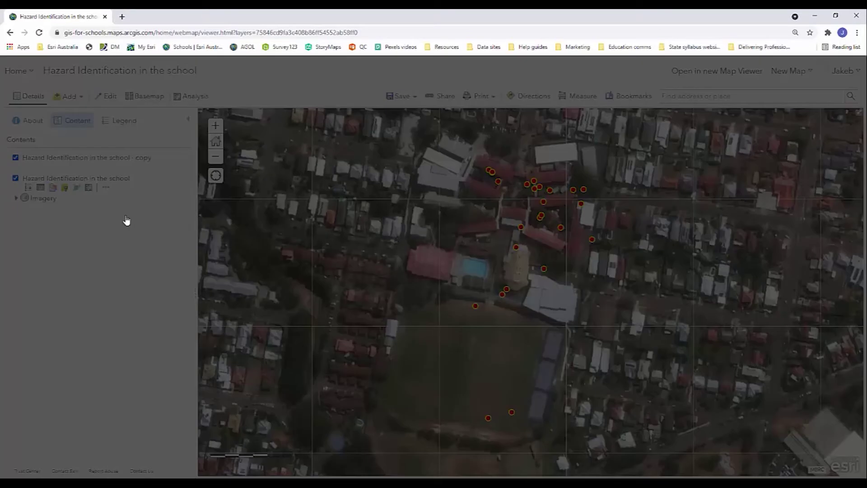
drag(499, 266, 283, 267)
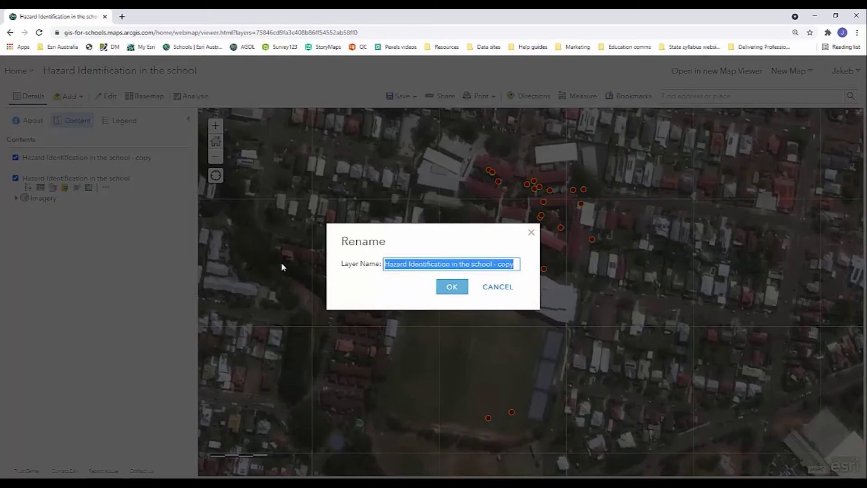
text(T)
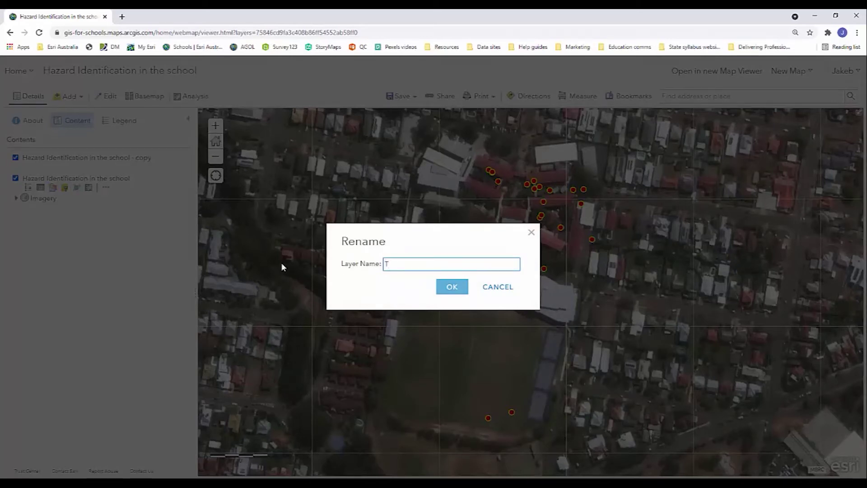
text(ype of hazard)
click(452, 286)
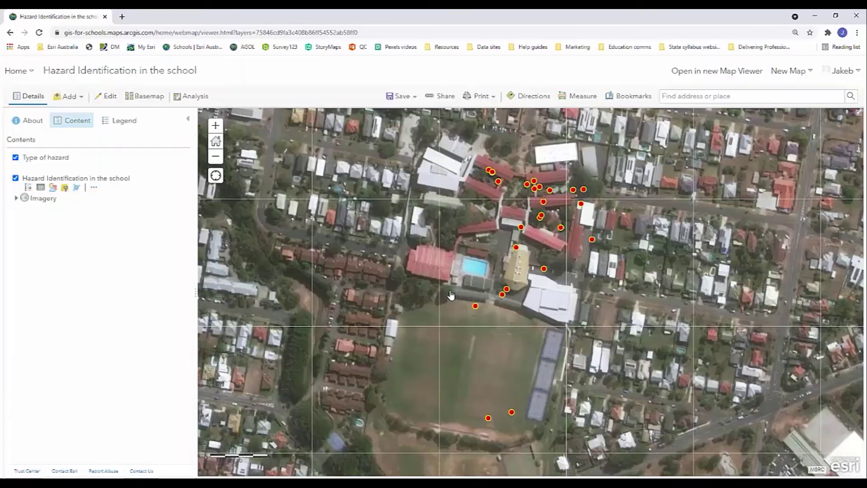
- Hide the original hazard layer and style Type of hazard by the attribute "What kind of hazard are you mapping?"
click(16, 179)
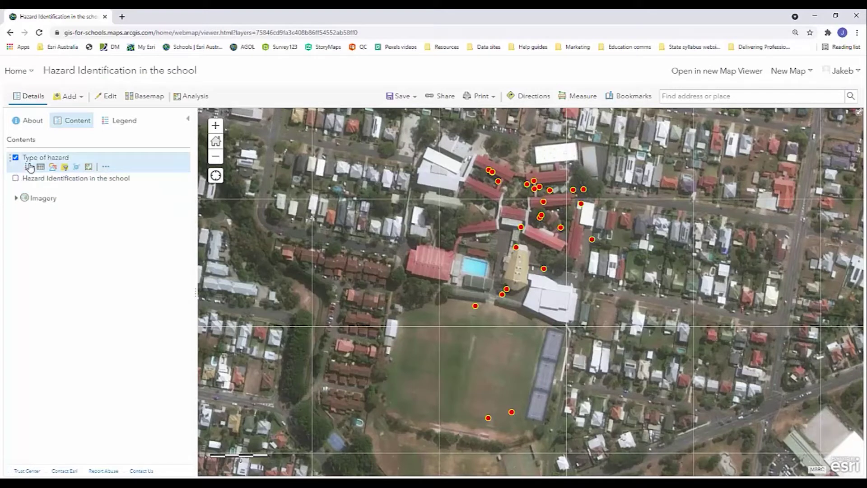
click(53, 168)
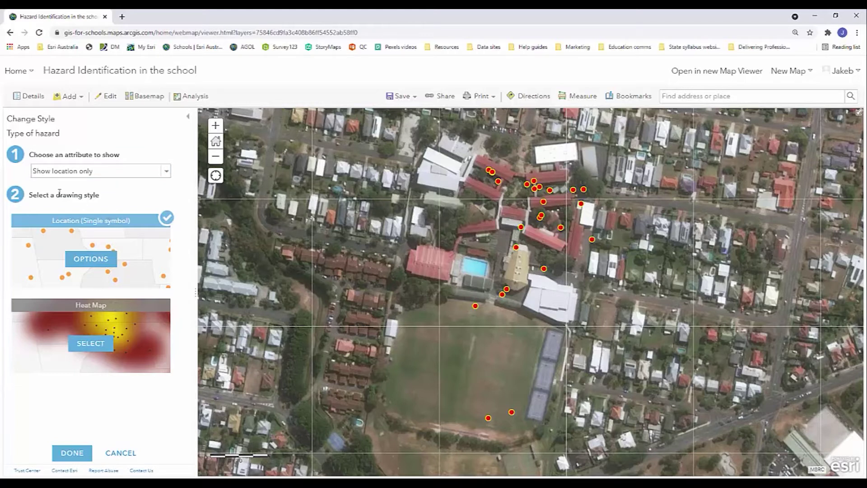
click(104, 177)
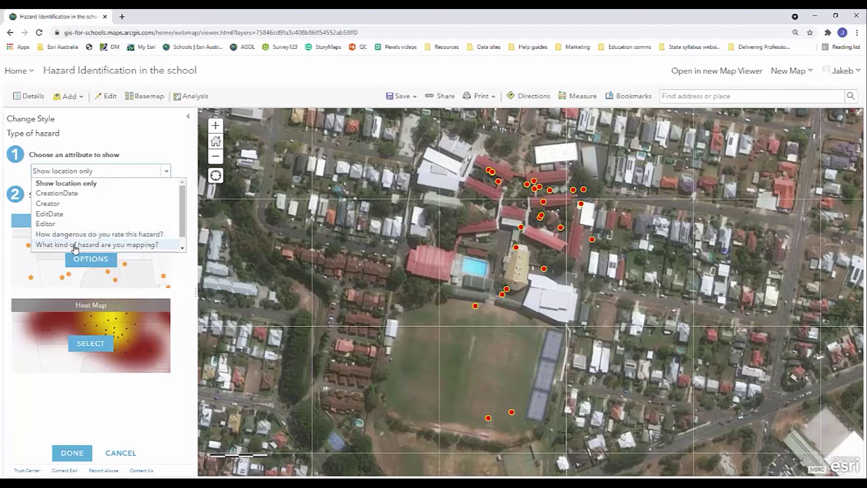
click(112, 246)
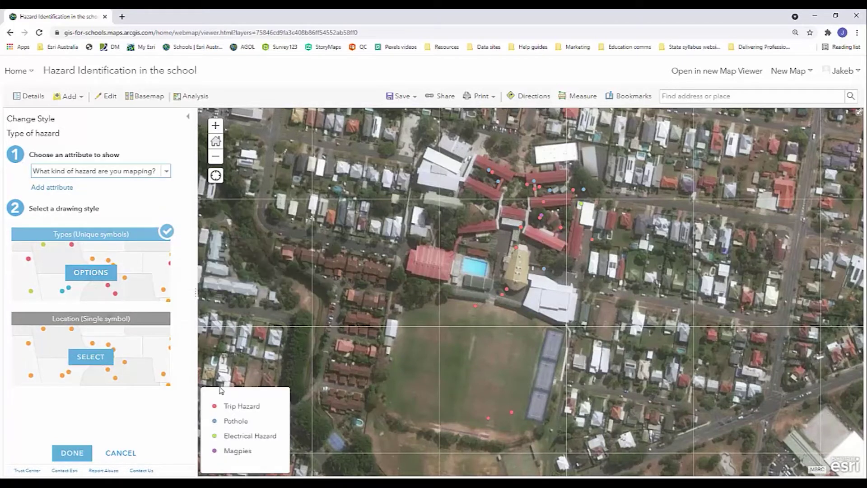
- Give the Trip Hazard symbol a darker red fill and a larger size in the unique symbols options
click(85, 276)
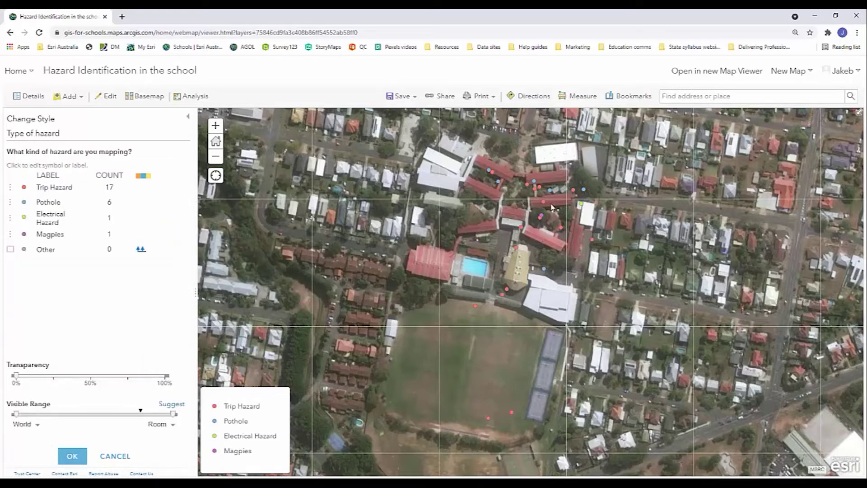
click(25, 187)
click(225, 275)
click(235, 150)
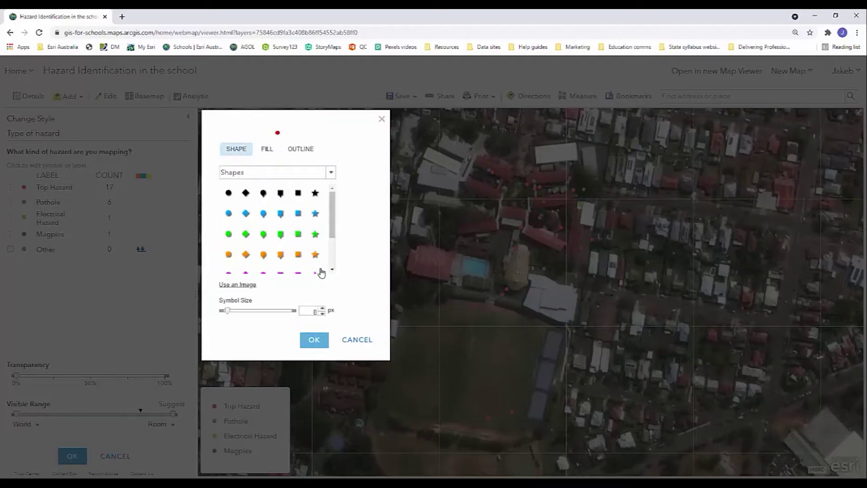
click(322, 308)
click(313, 340)
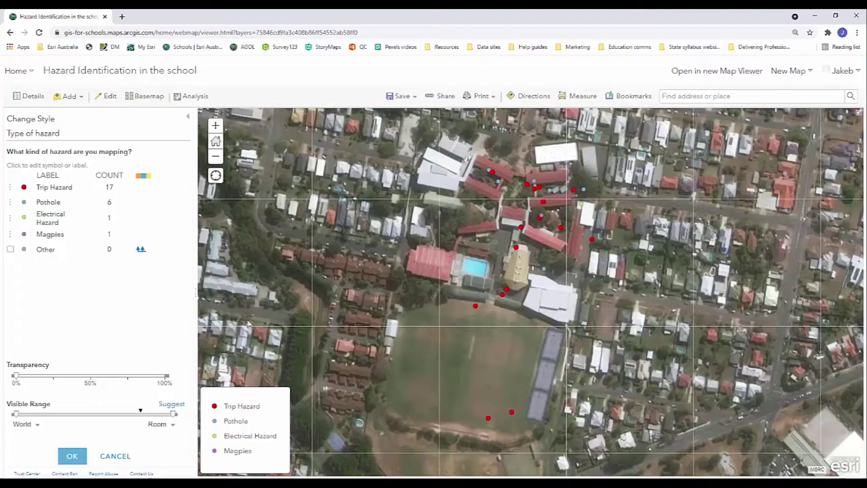
- Give the Pothole symbol a bright blue fill, #0070FF, and a larger size
click(26, 203)
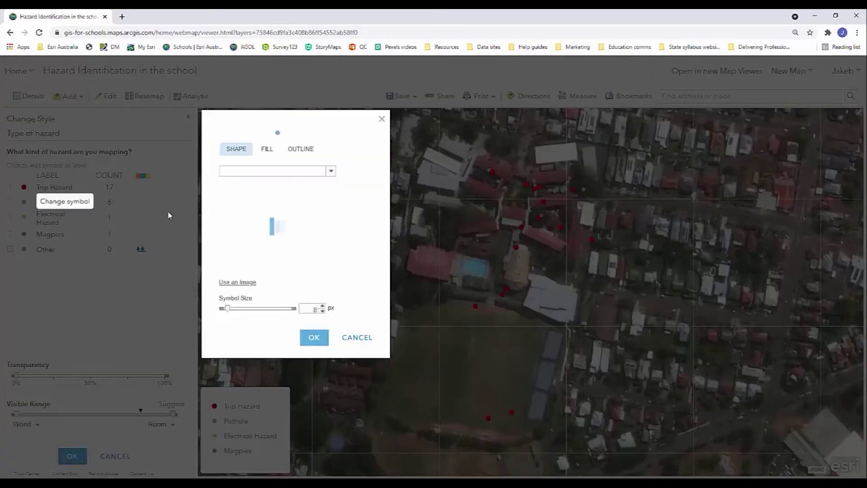
click(274, 152)
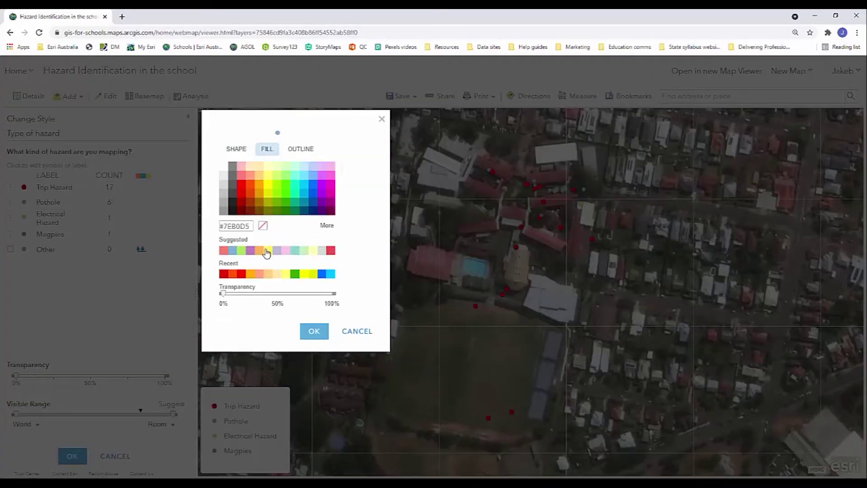
click(314, 189)
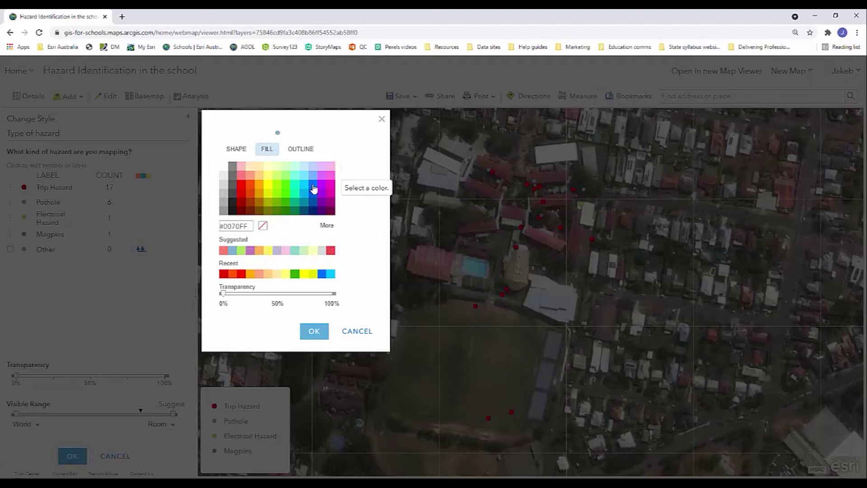
click(240, 153)
click(314, 339)
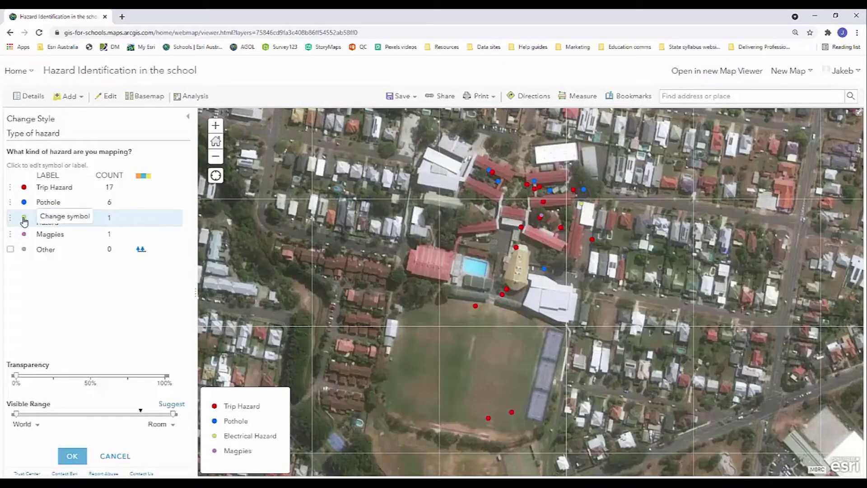
- Give the Electrical Hazard symbol a larger size and a bright green fill
click(22, 218)
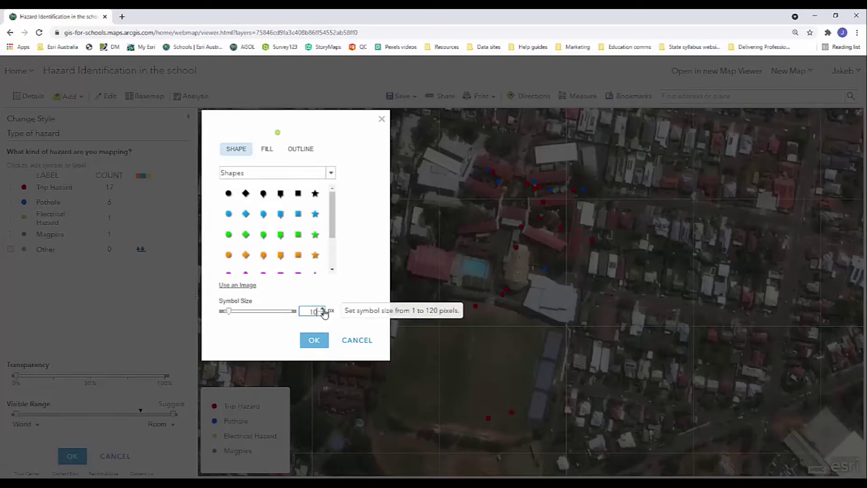
click(267, 149)
click(285, 193)
click(317, 331)
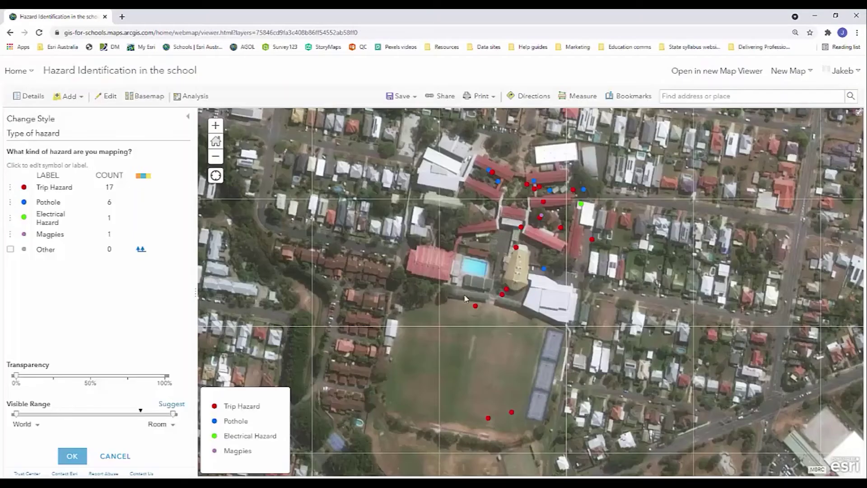
- Give the Magpies symbol a purple fill, #A900E6, and a larger size, and apply the Type of hazard layer style
click(24, 235)
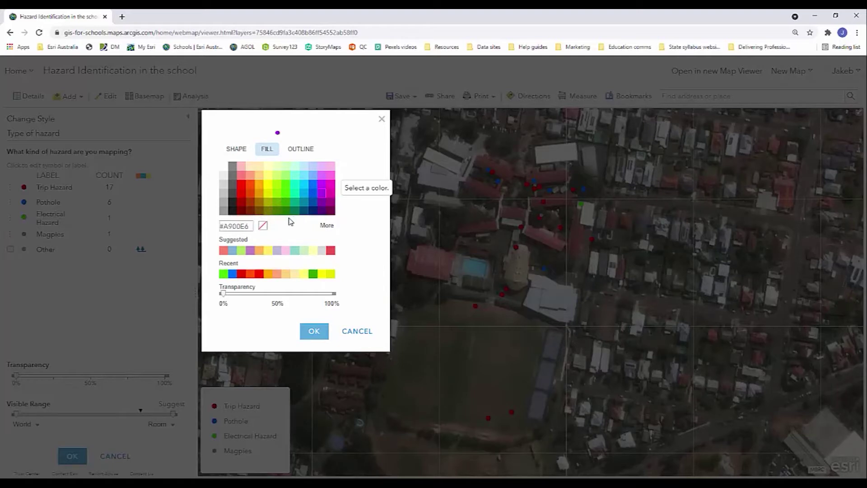
click(235, 151)
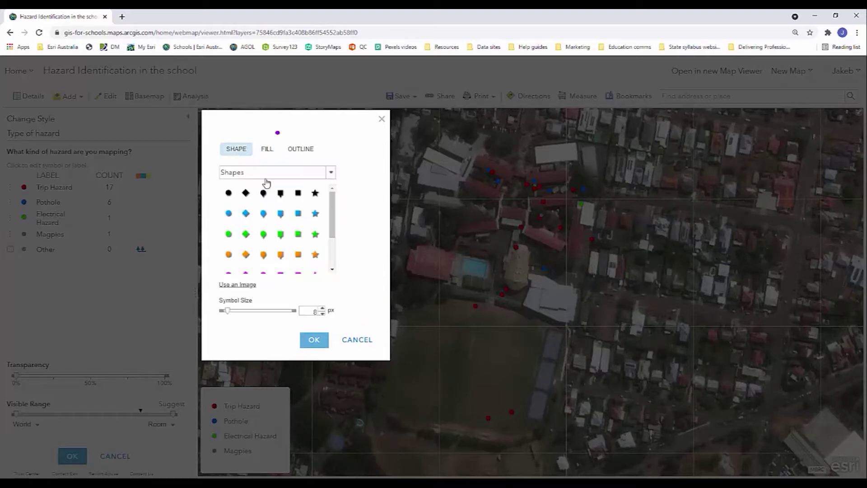
click(322, 308)
click(314, 340)
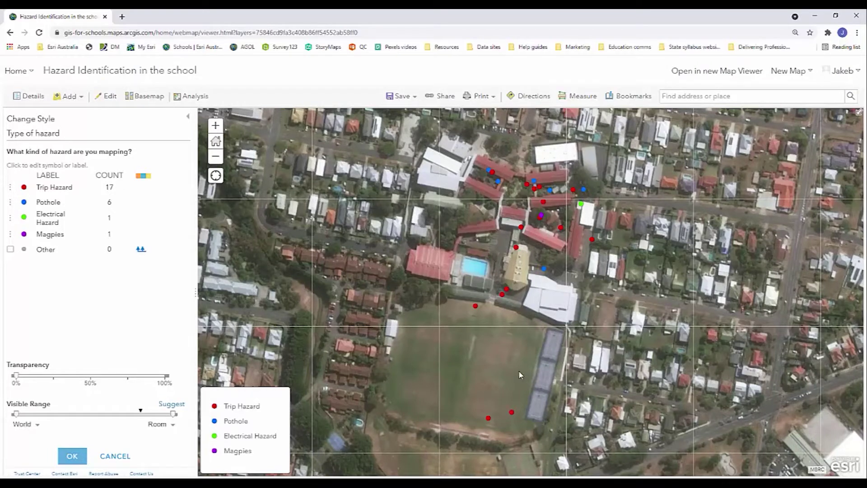
click(71, 456)
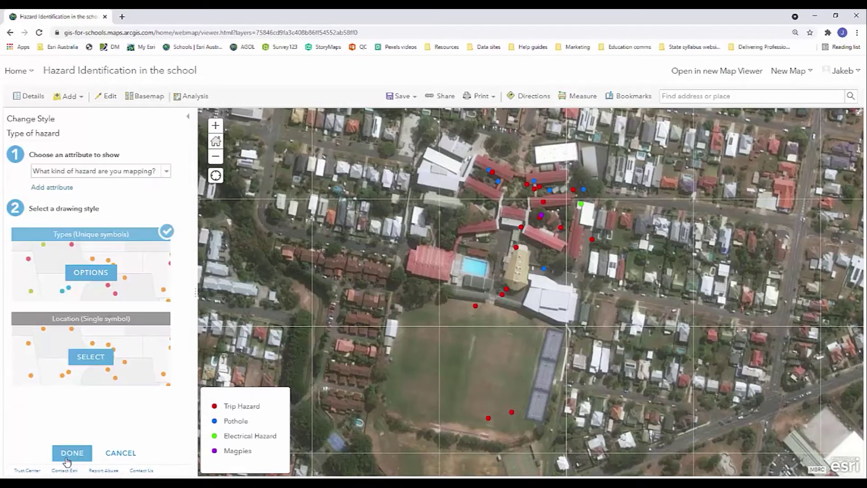
click(71, 453)
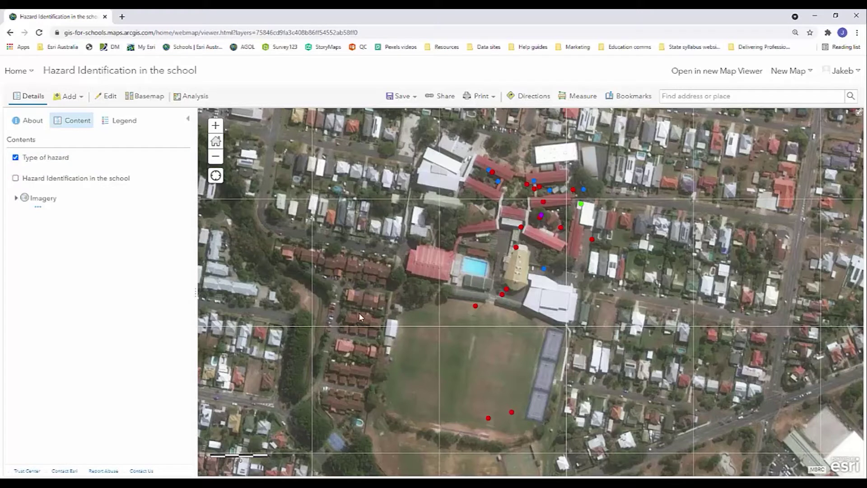
- Hide the Type of hazard layer and rename the Hazard Identification in the school layer "Hazard risk level"
click(15, 158)
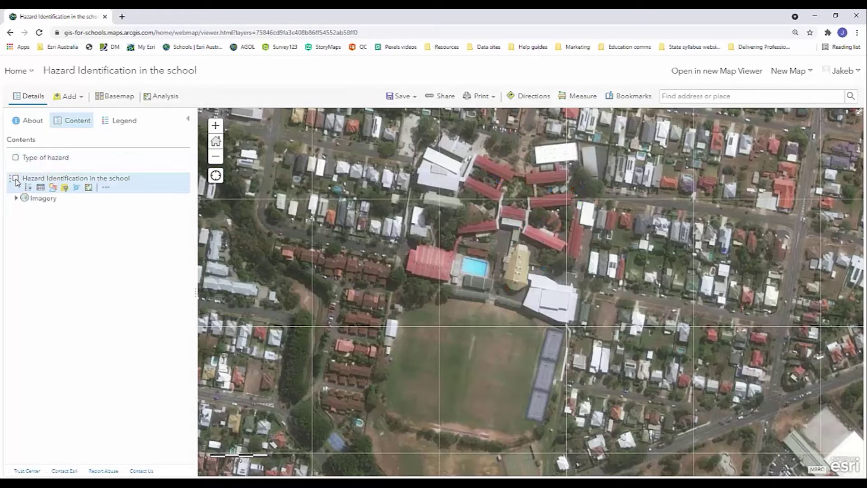
click(105, 186)
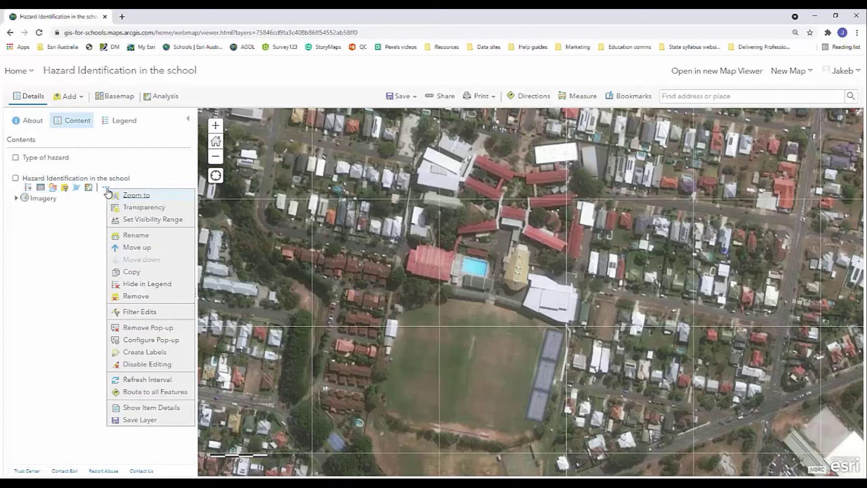
click(133, 235)
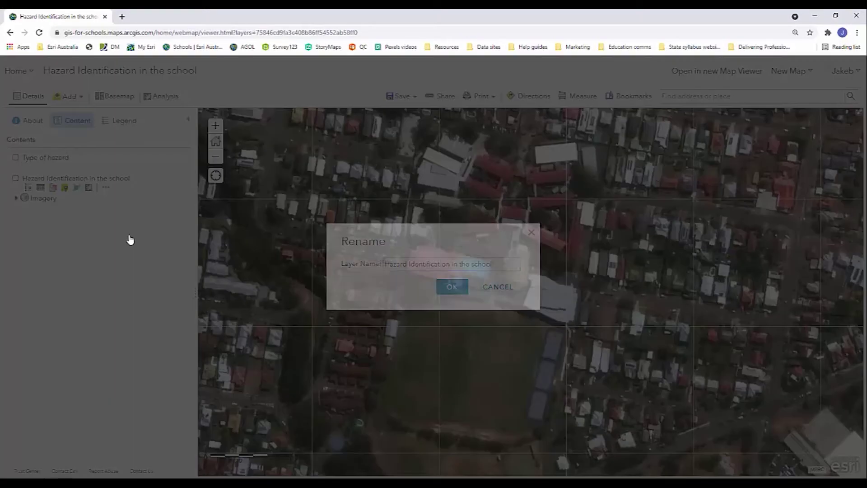
triple_click(443, 265)
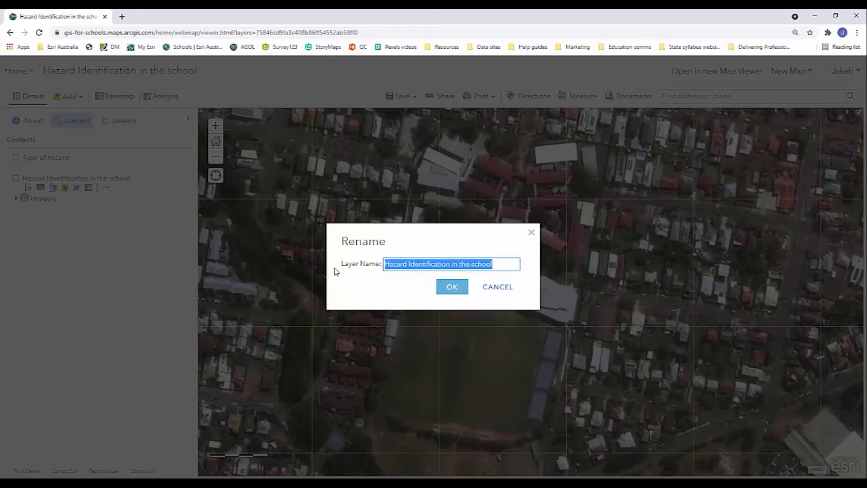
text(Hazard risk level)
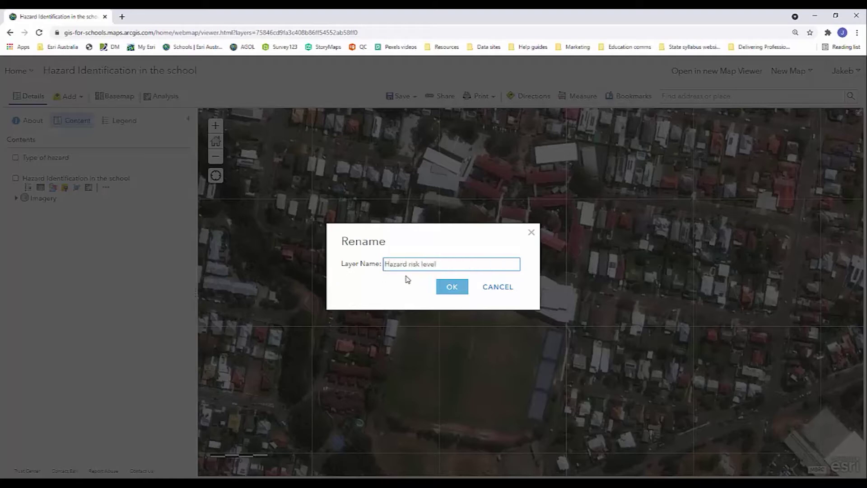
click(452, 287)
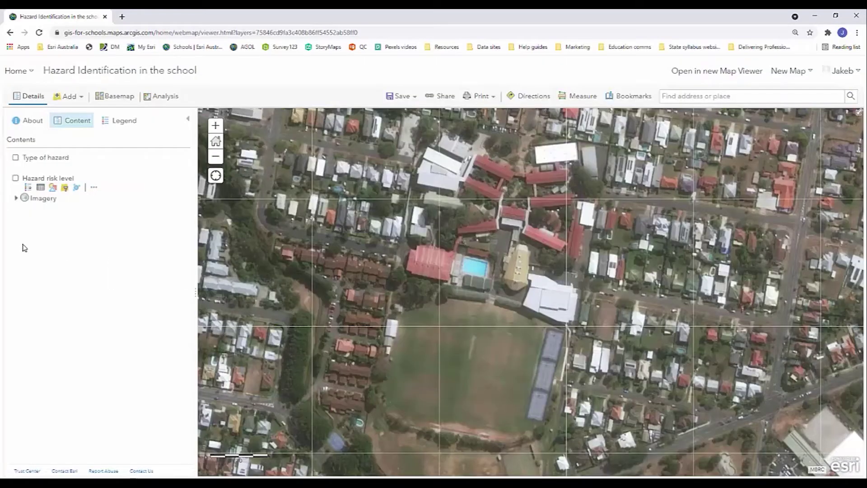
- Style Hazard risk level with unique symbols by "How dangerous do you rate this hazard?" and order the ratings from 1 to 5
click(53, 188)
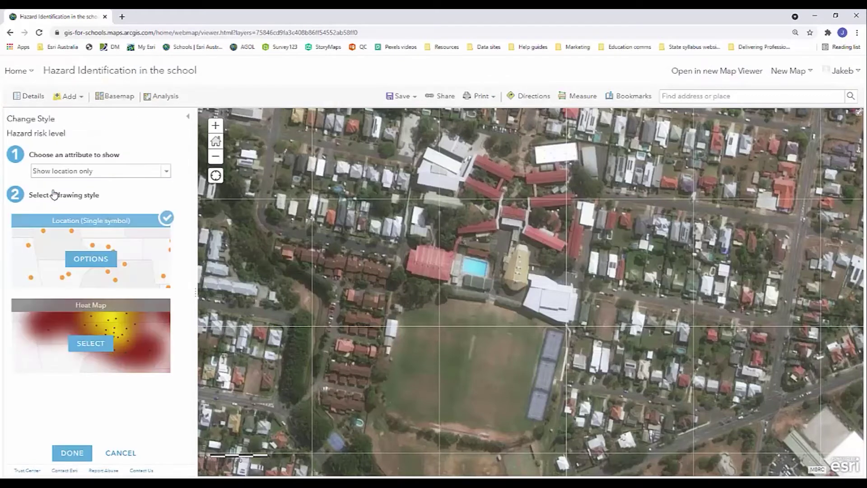
click(79, 176)
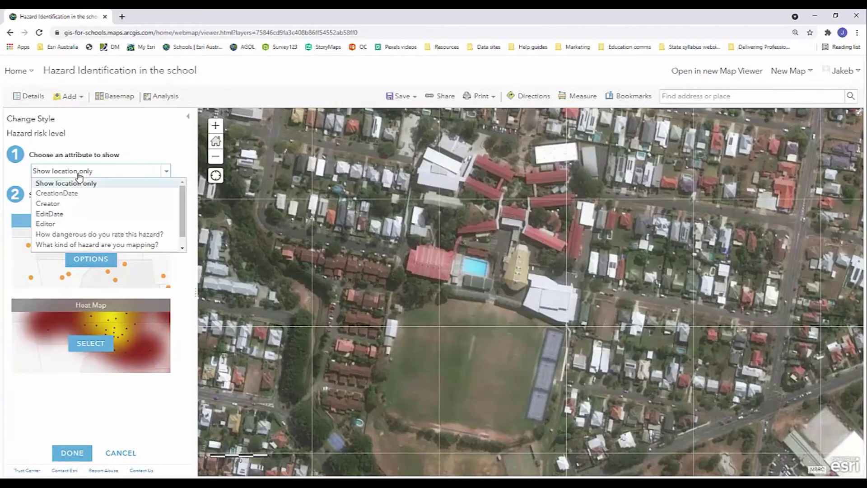
click(102, 234)
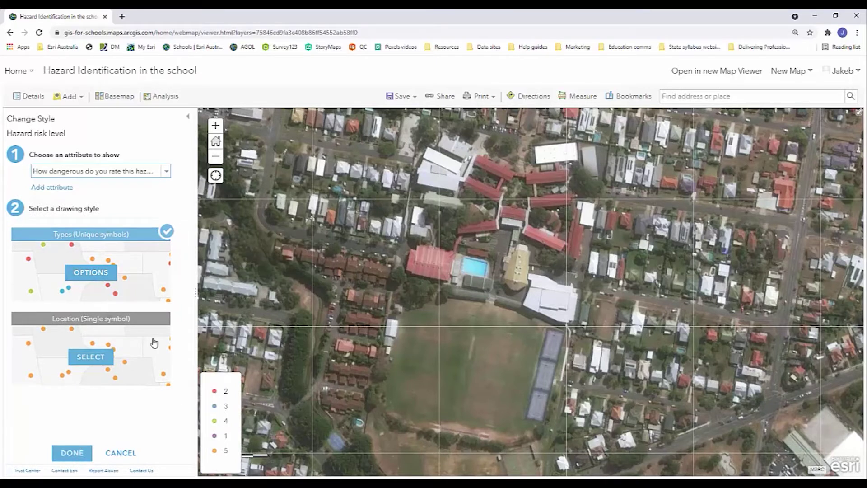
click(90, 274)
drag(10, 231, 10, 187)
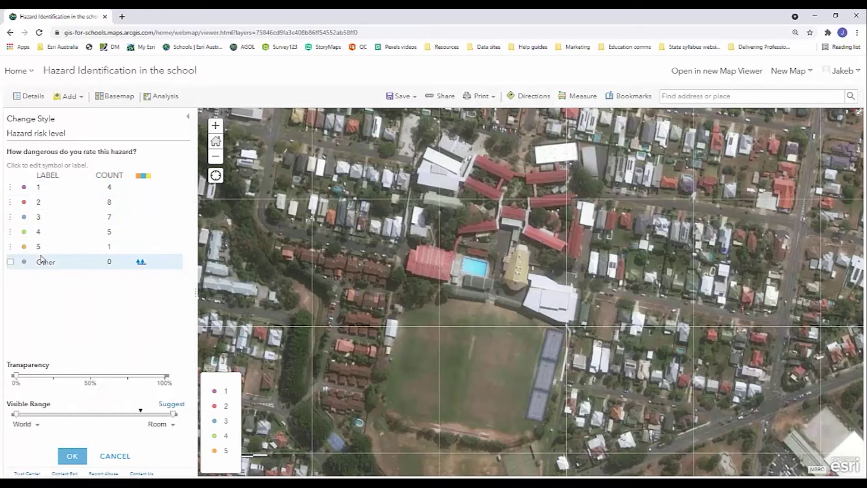
- Fill the rating 1 symbol with pale yellow, #FFFF73
click(24, 187)
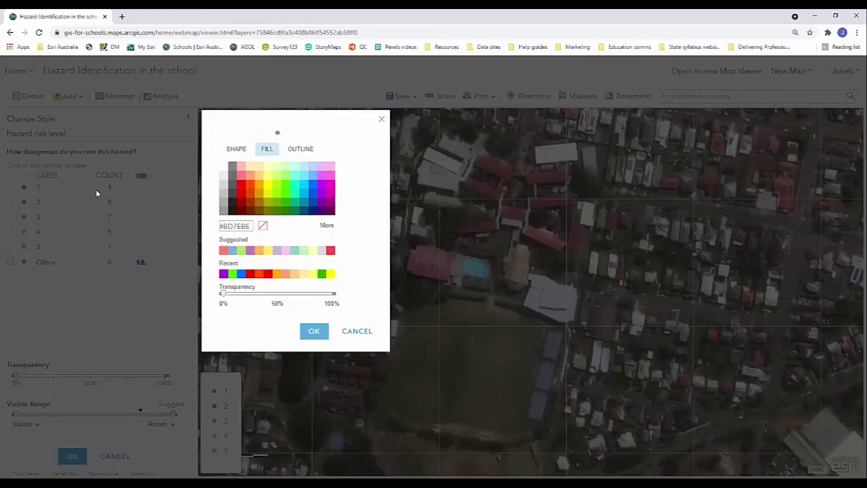
click(266, 177)
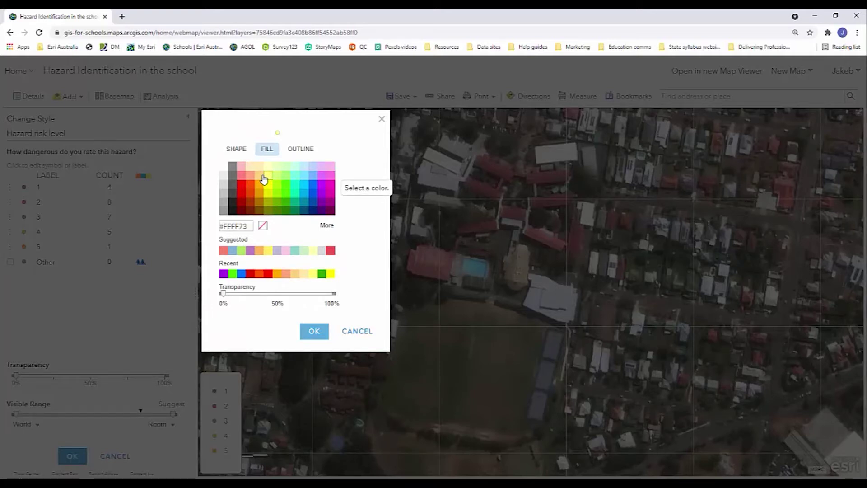
click(314, 332)
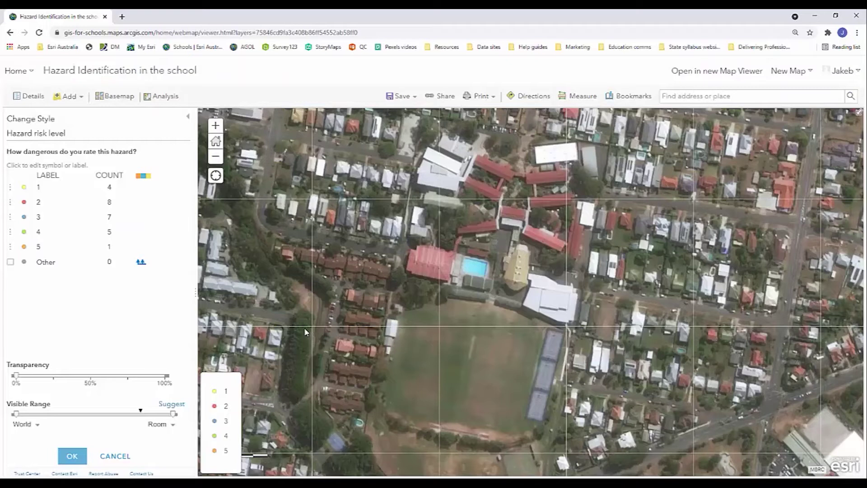
- Fill the rating 2 and rating 3 symbols with light orange, #FFD37F
click(23, 203)
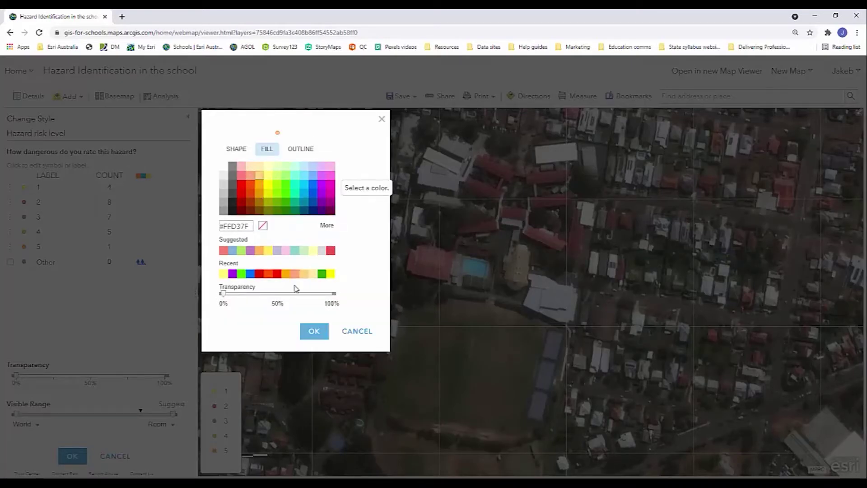
click(314, 331)
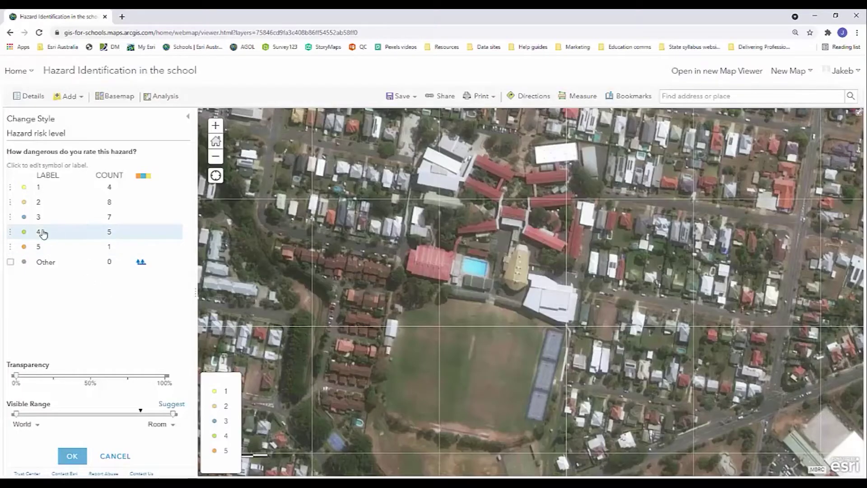
click(24, 216)
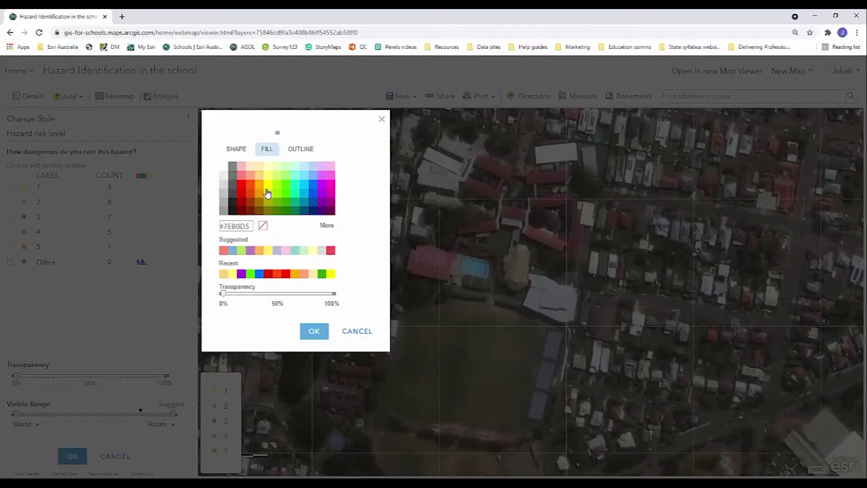
click(259, 176)
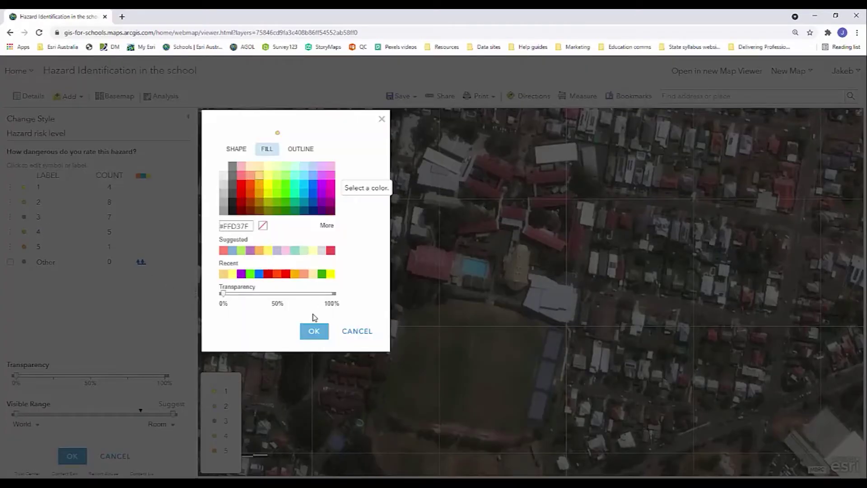
click(314, 331)
- Give the rating 4 symbol a dark orange fill, #E69800, and a larger size
click(24, 233)
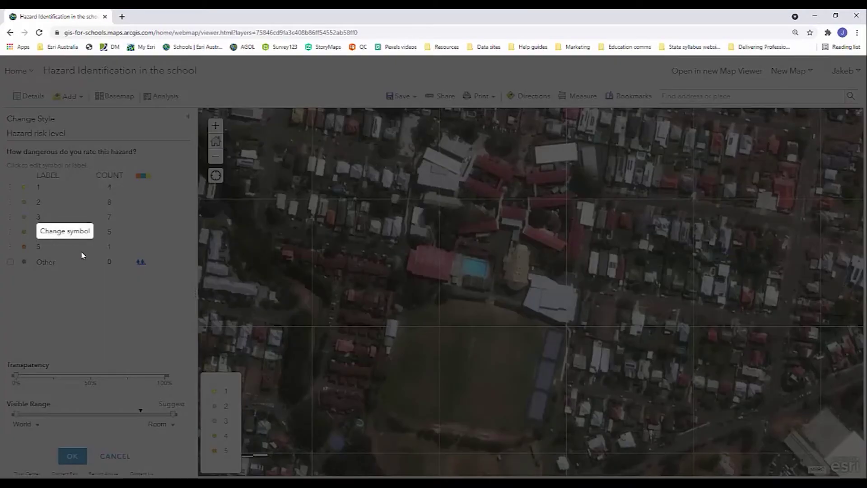
click(259, 198)
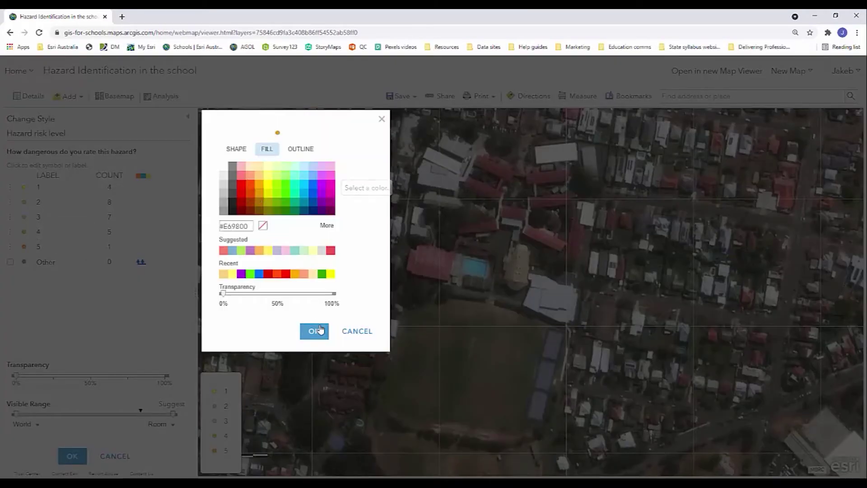
click(244, 153)
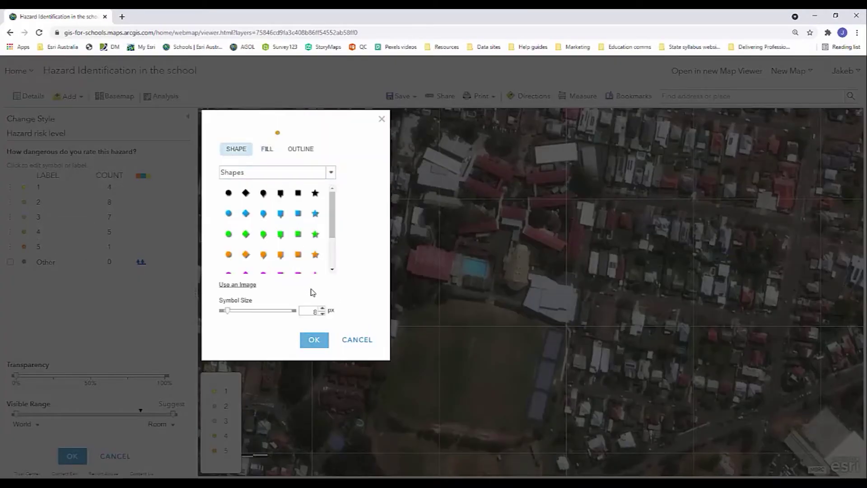
click(323, 309)
click(315, 341)
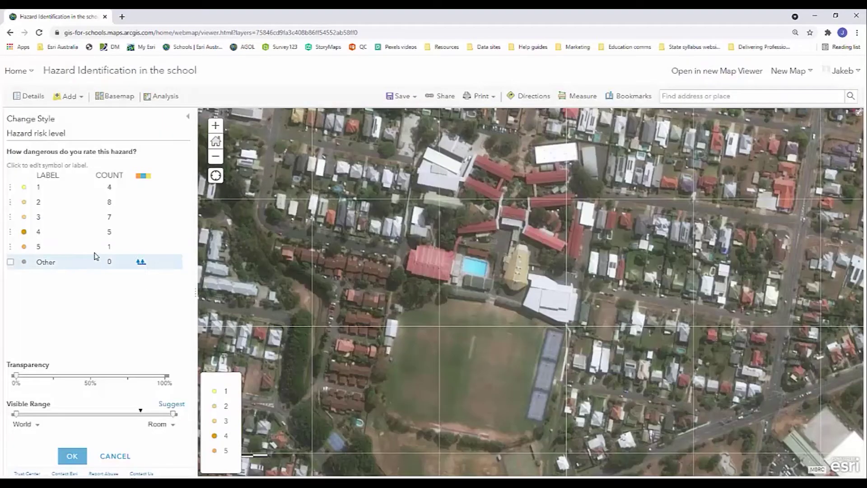
- Give the rating 5 symbol a red fill and a larger size
click(27, 248)
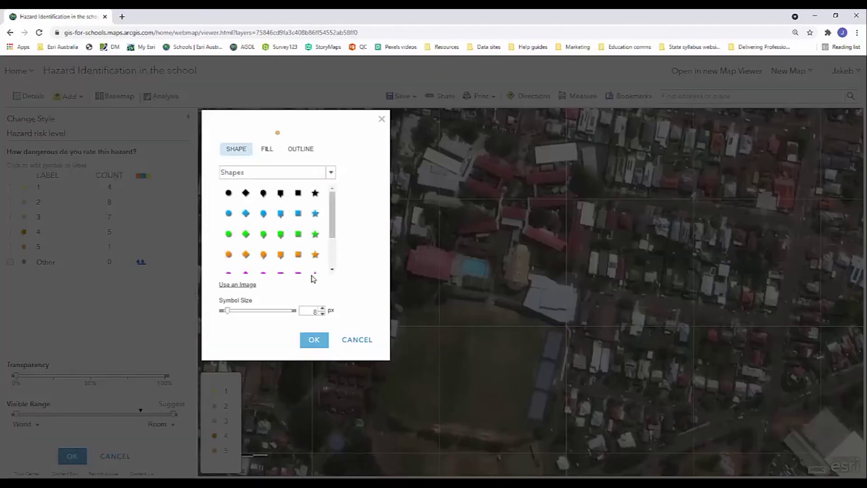
click(324, 309)
click(267, 149)
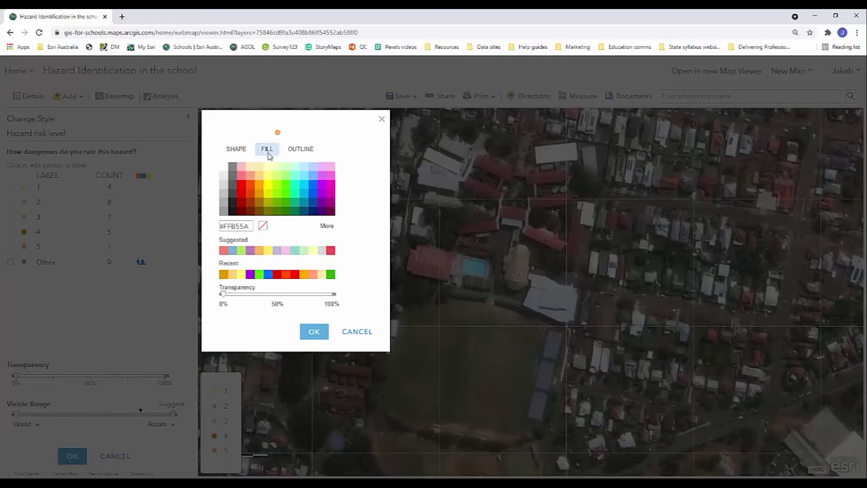
click(241, 186)
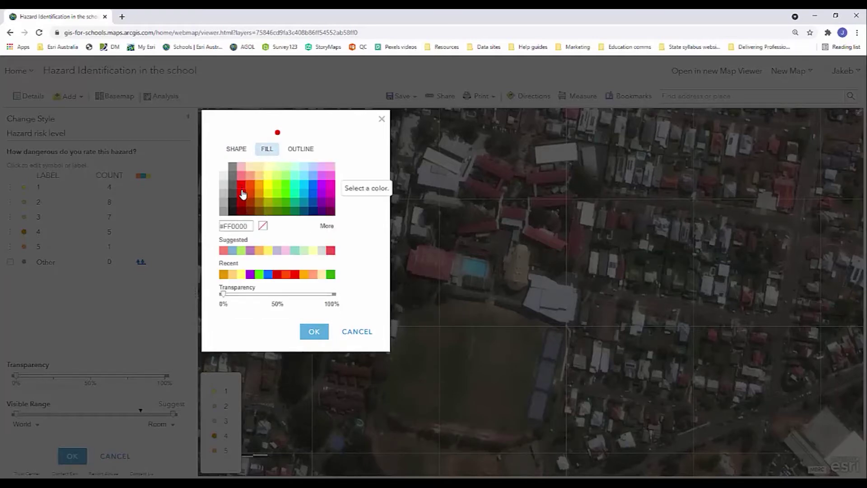
click(314, 331)
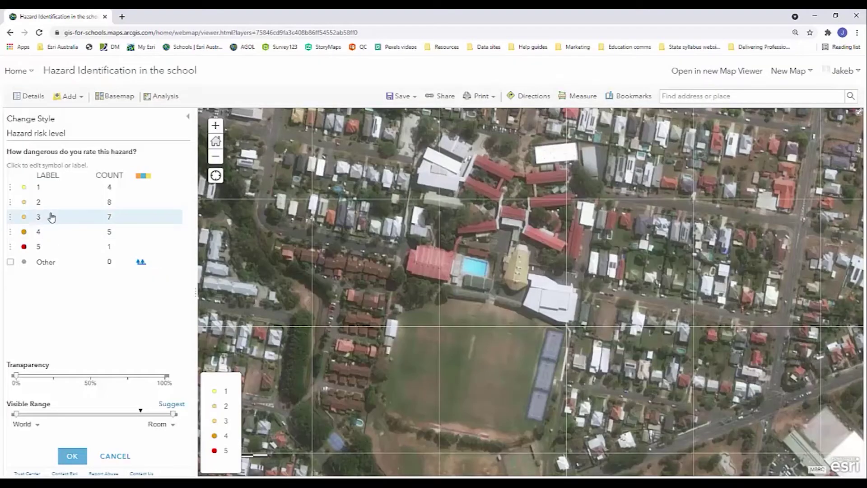
- Set the rating 3 symbol size to 10 px and enlarge the rating 2 symbol as well
click(24, 218)
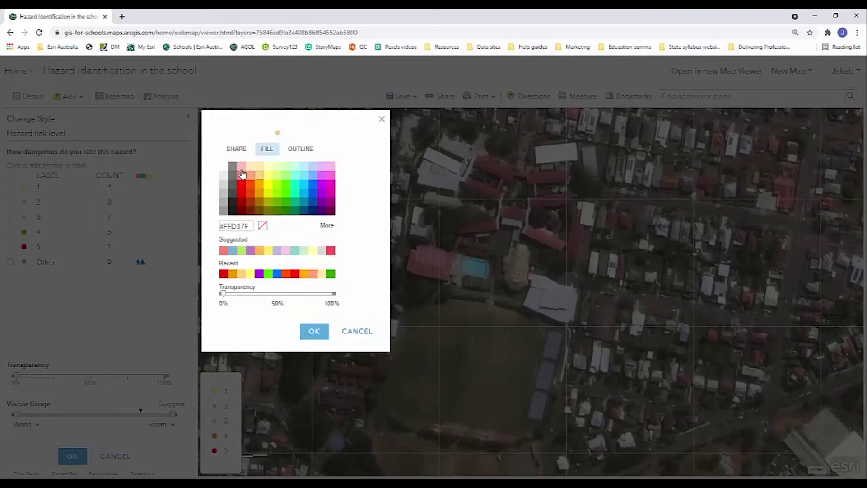
click(236, 149)
click(322, 309)
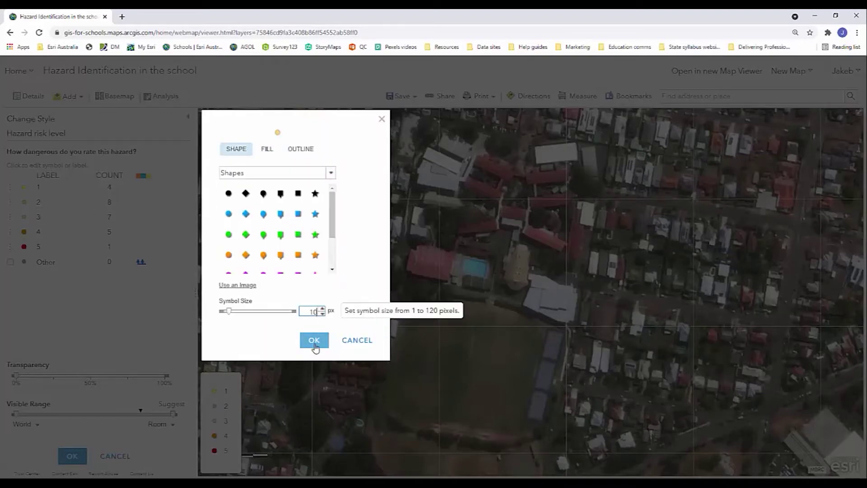
click(314, 340)
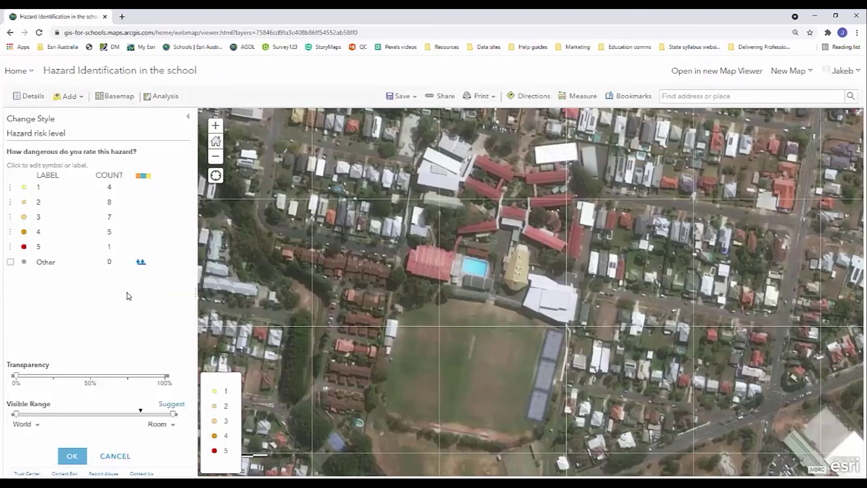
click(24, 202)
click(322, 308)
click(314, 339)
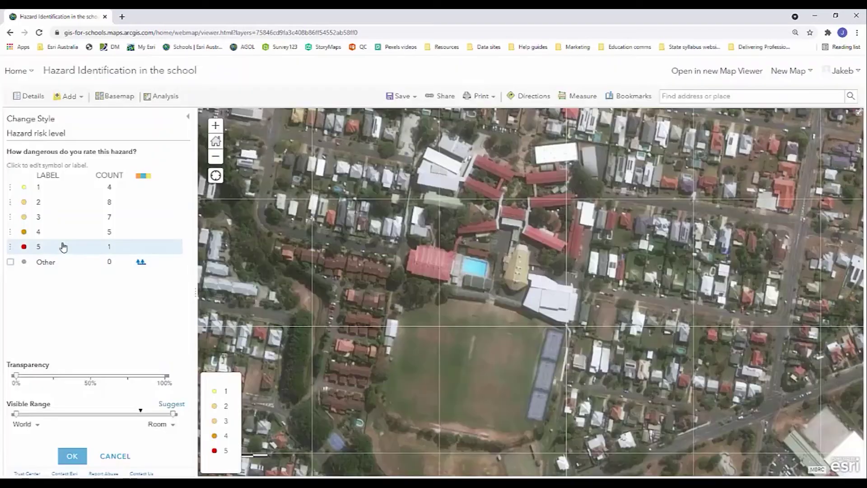
- Fill the rating 3 symbol with light salmon red
click(24, 217)
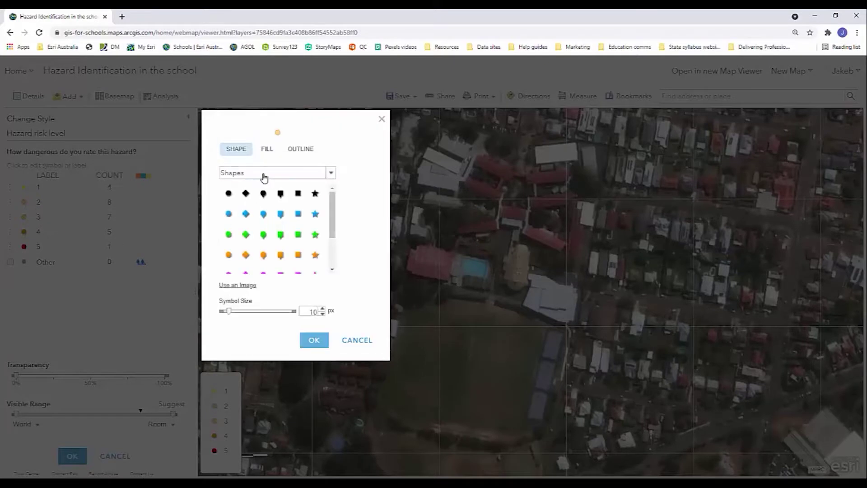
click(270, 155)
click(252, 176)
click(314, 331)
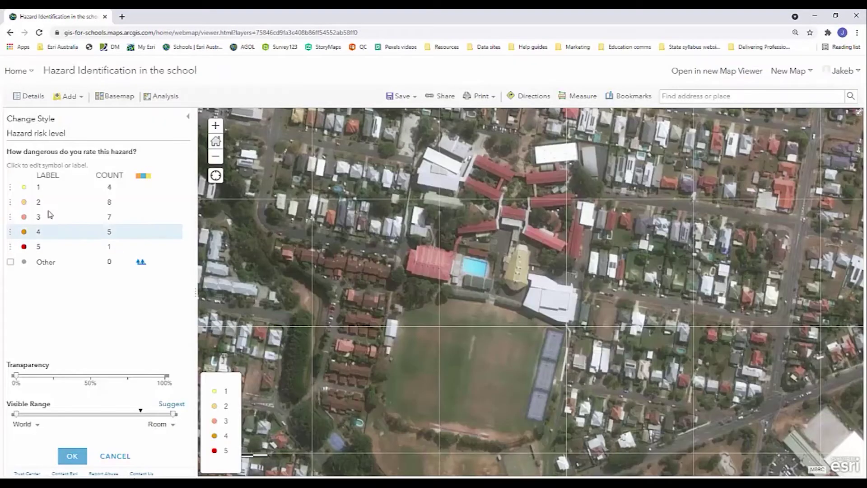
- Enlarge the rating 1 symbol, keeping its pale yellow fill
click(24, 187)
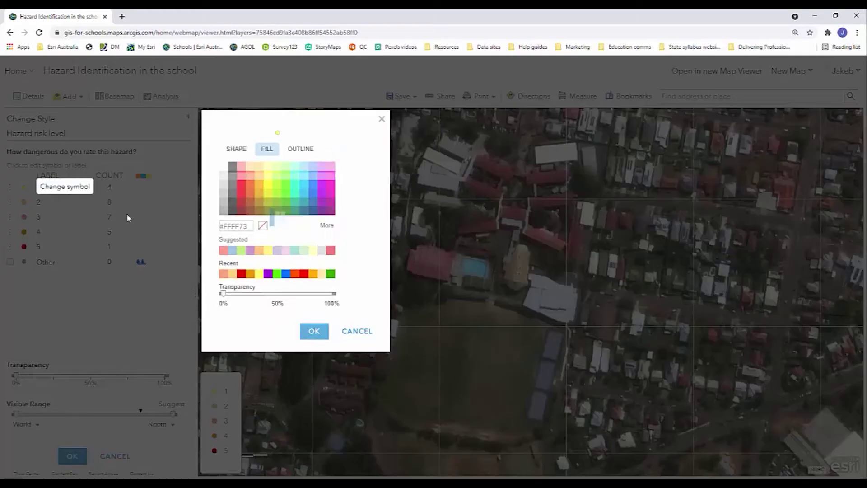
click(237, 150)
click(313, 339)
- Apply the Hazard risk level style, preview the layer on the map and hide it again
click(62, 463)
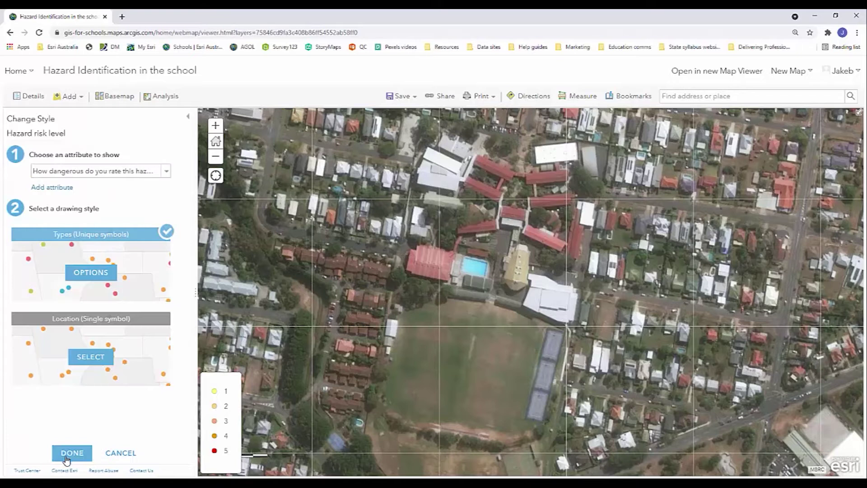
click(69, 455)
click(15, 178)
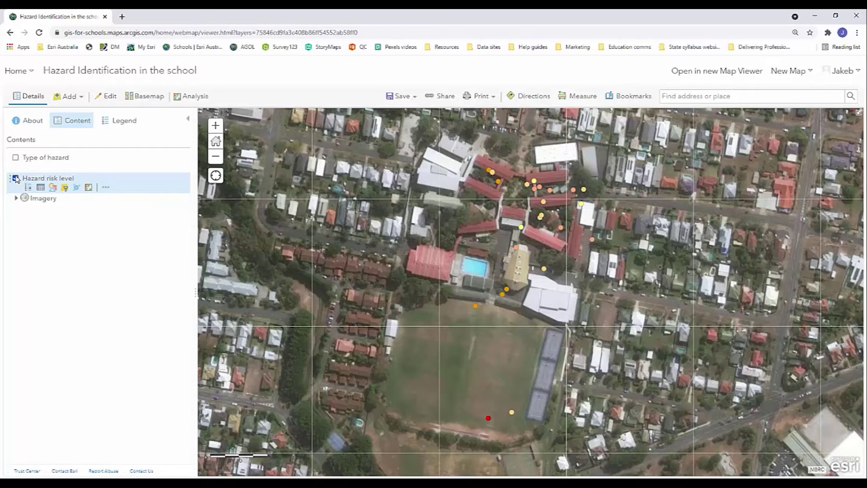
click(124, 181)
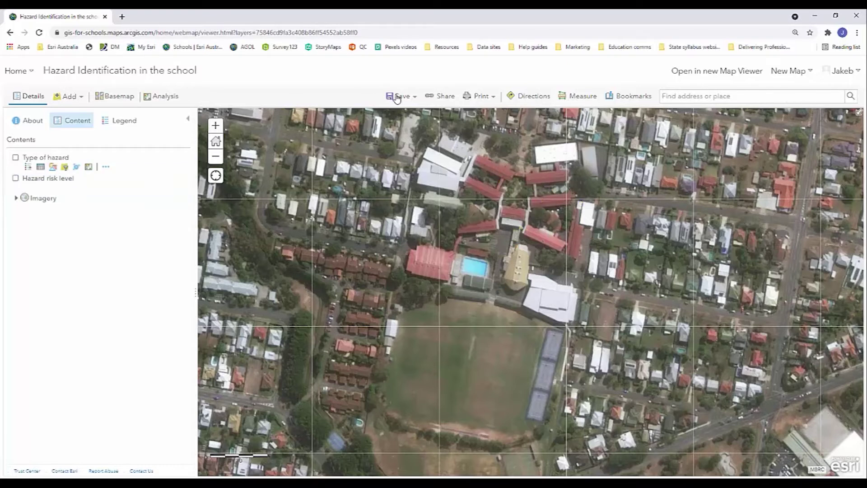
- Save a copy of the map titled "ArcGIS video tutorial Dashboards" with the tag Dashboards
click(403, 97)
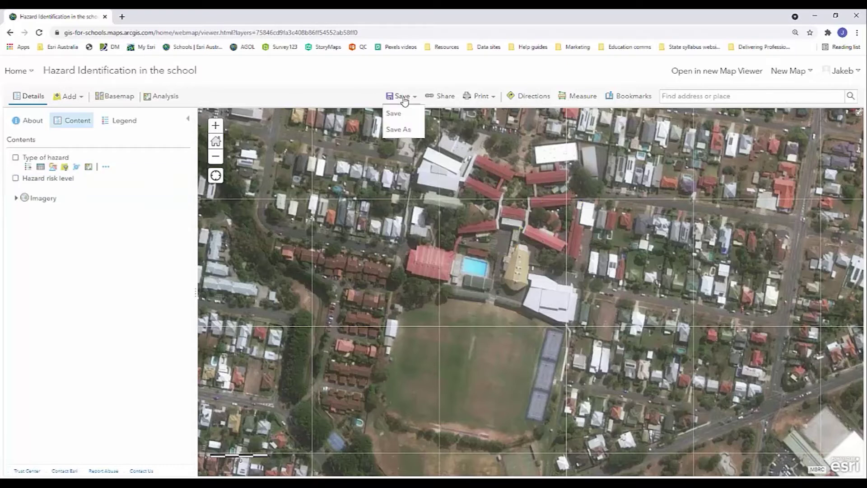
click(406, 130)
click(406, 246)
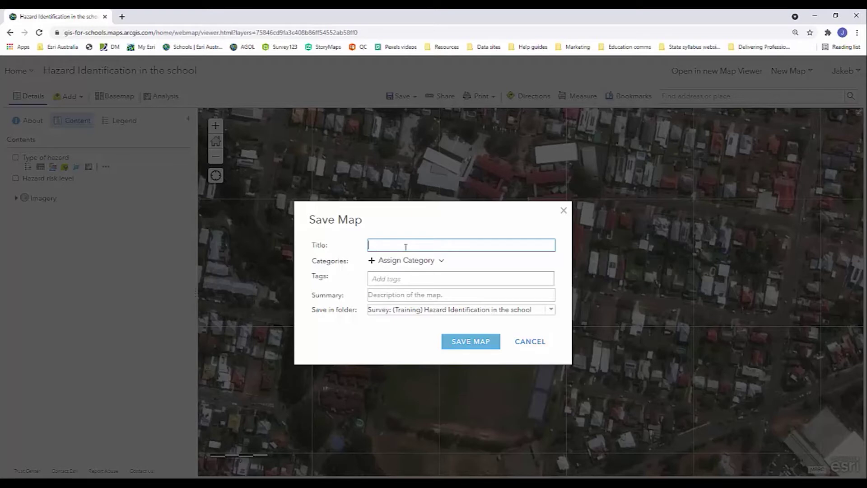
text(ArcGIS videp tutorial Dashboards)
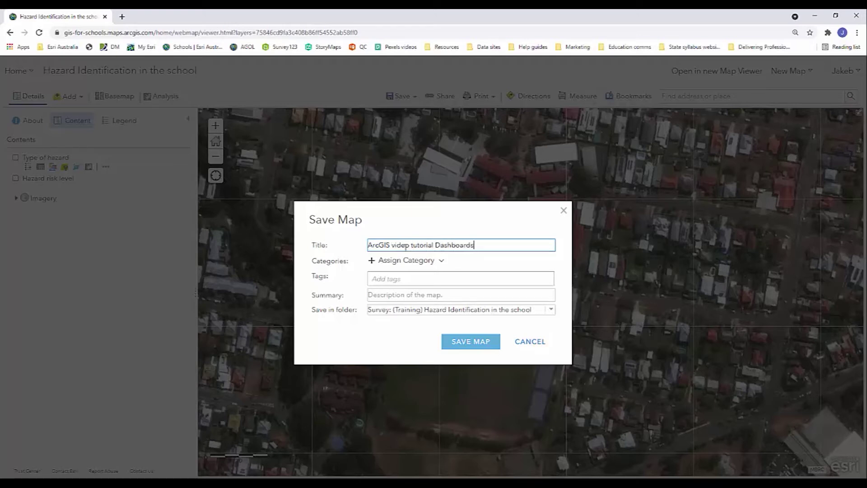
click(398, 276)
text(Dashboards)
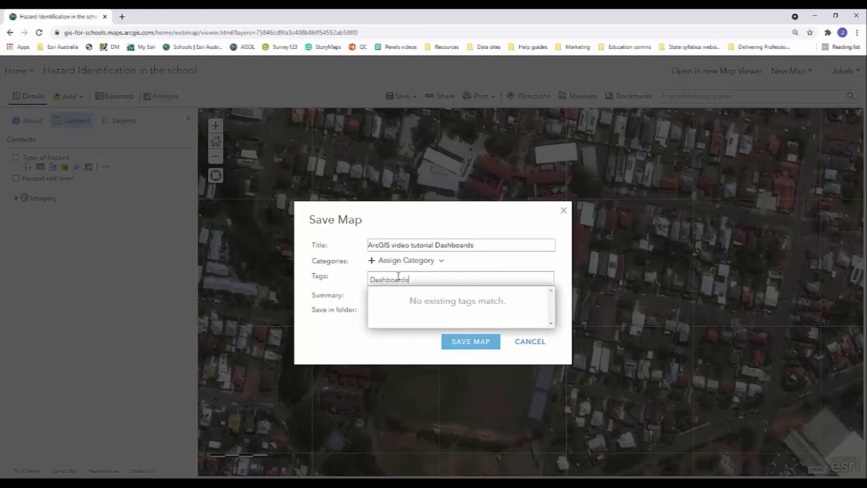
key(Return)
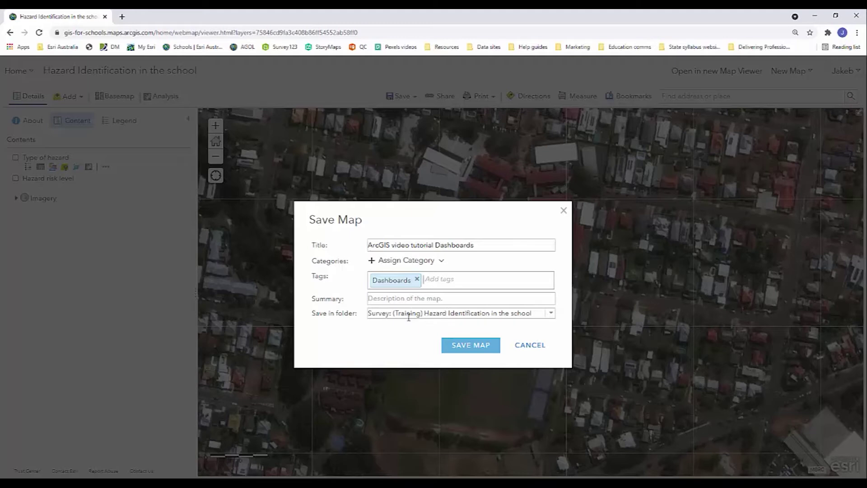
click(462, 346)
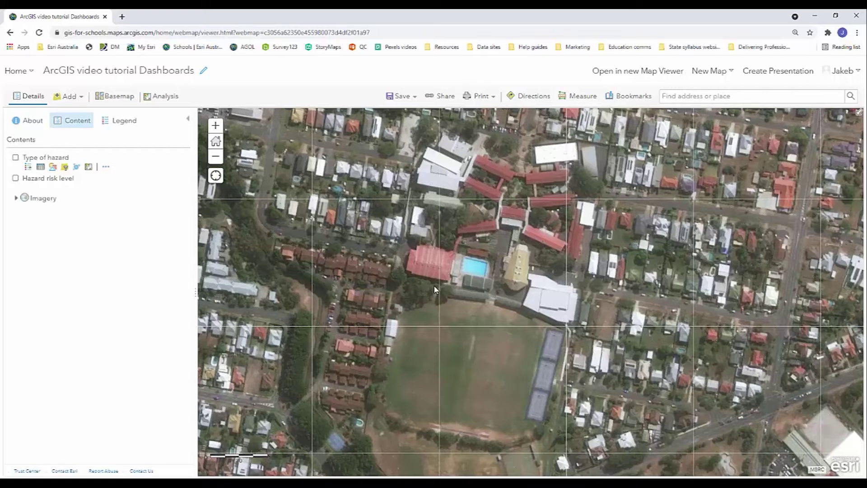
- Share the map with Everyone (public) and GIS for Schools, and dismiss the layer sharing notice
click(439, 96)
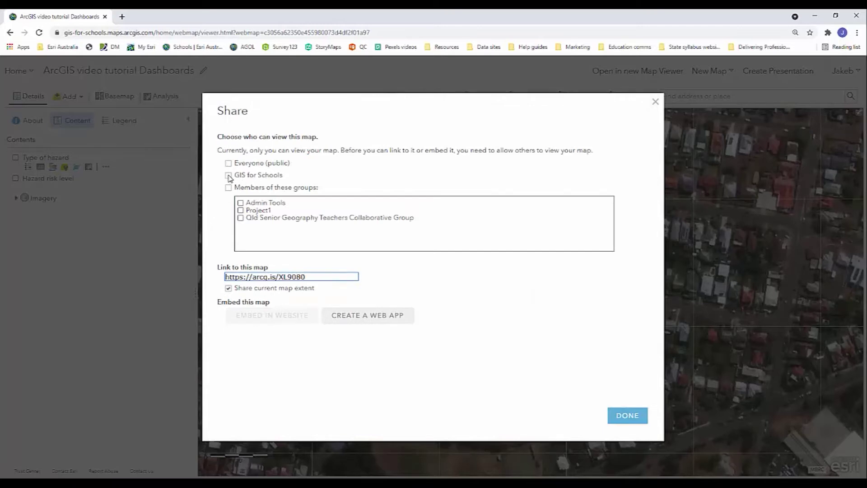
click(228, 163)
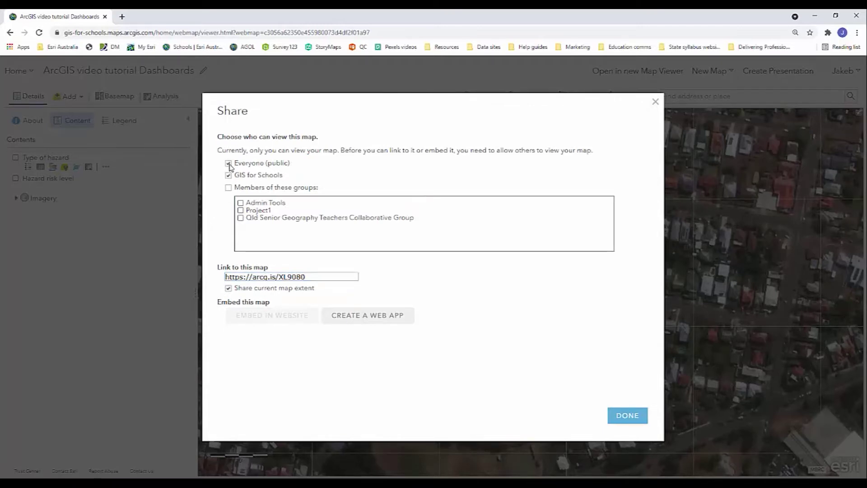
click(385, 324)
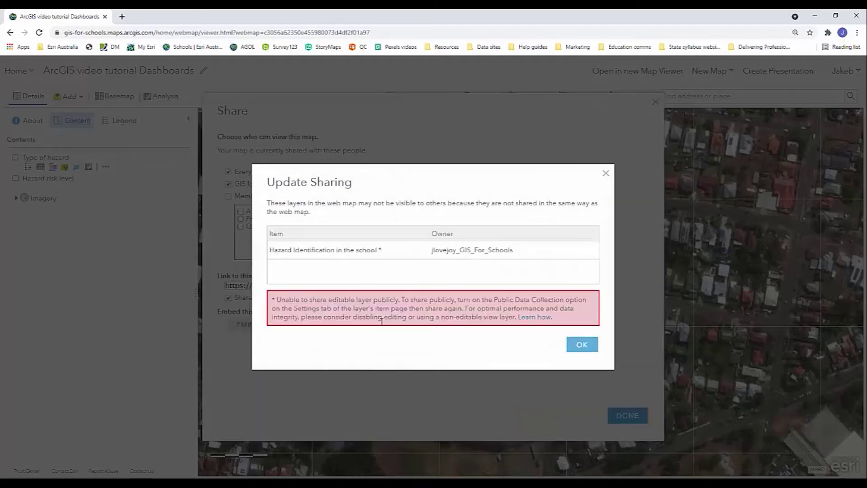
click(579, 345)
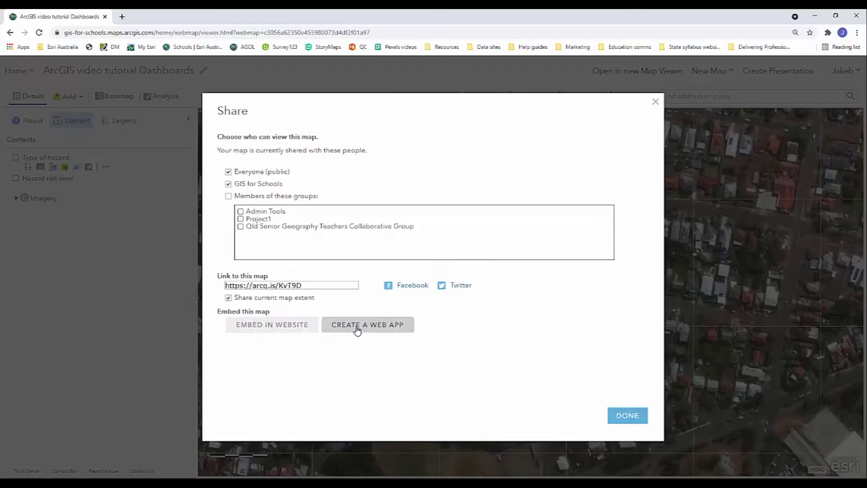
- Create an ArcGIS Dashboards web app from the map, titled "ArcGIS video tutorial DASHBOARD"
click(384, 331)
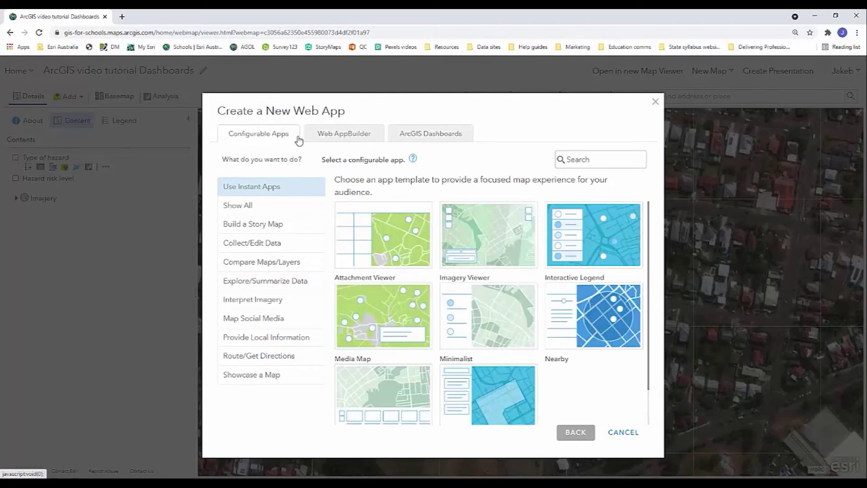
click(419, 141)
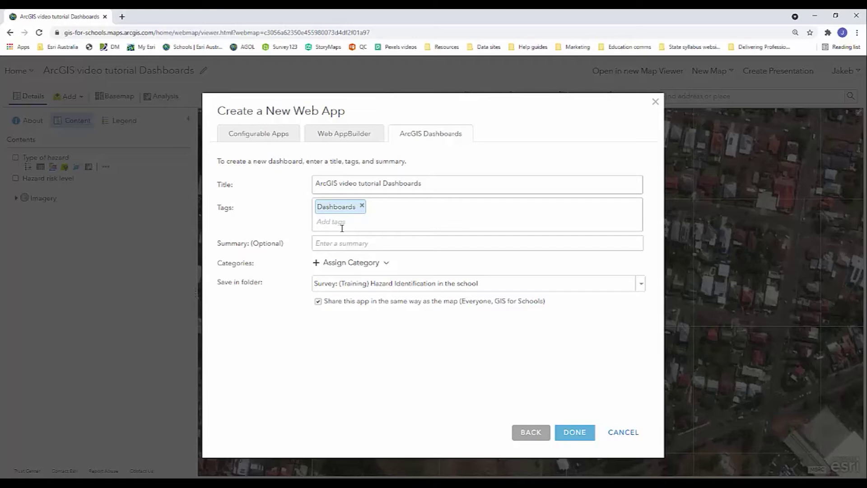
click(428, 185)
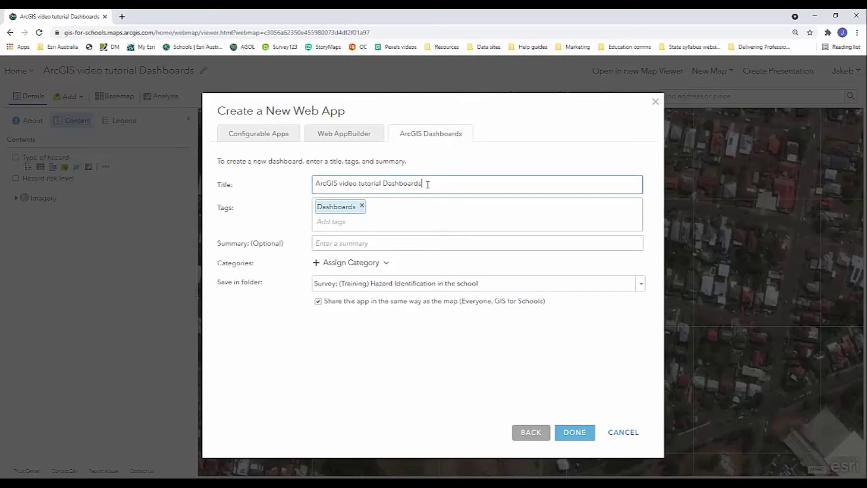
drag(427, 185, 388, 183)
text(ASHBOARD)
click(574, 433)
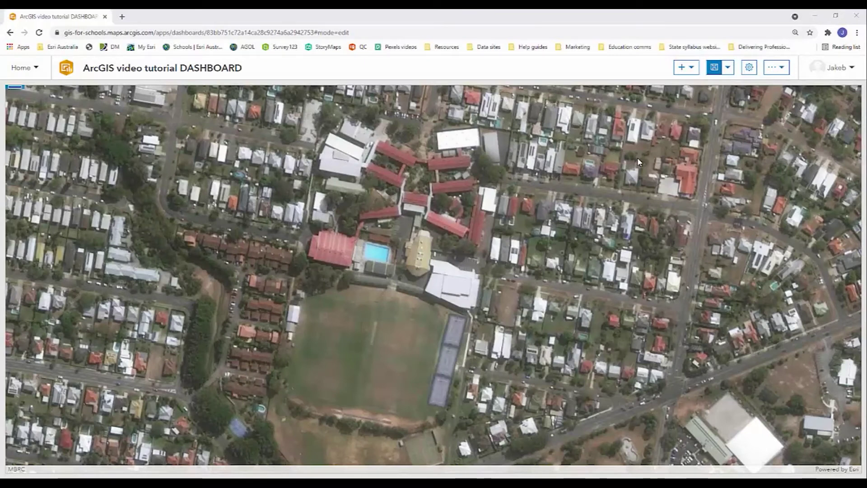
- Switch the dashboard's layout theme to Dark, comparing it with Light
click(749, 69)
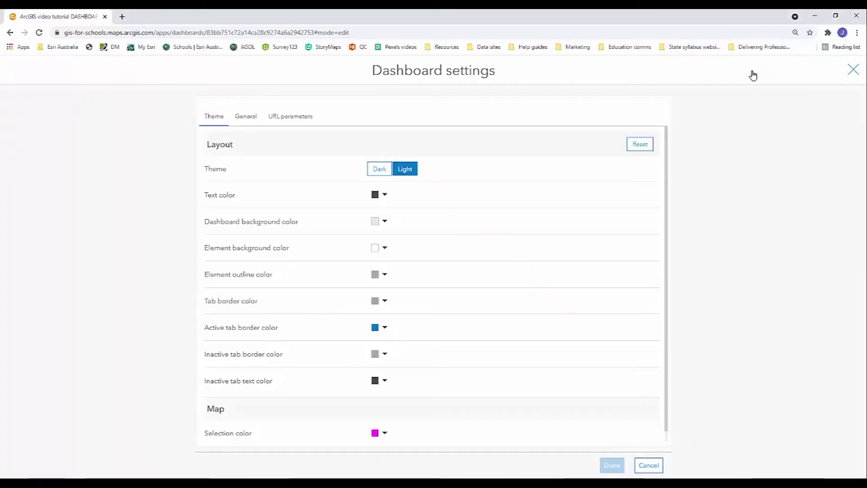
click(382, 172)
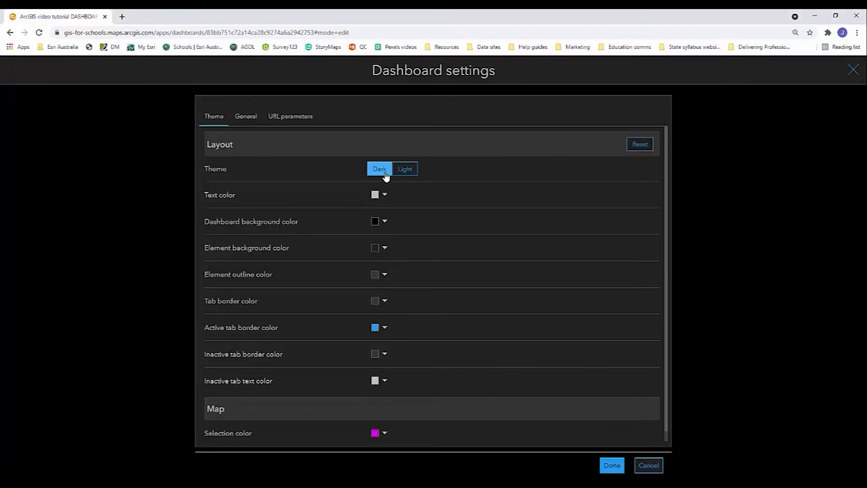
click(414, 174)
click(383, 176)
- Set the dashboard's text color to turquoise green and apply the settings
click(384, 195)
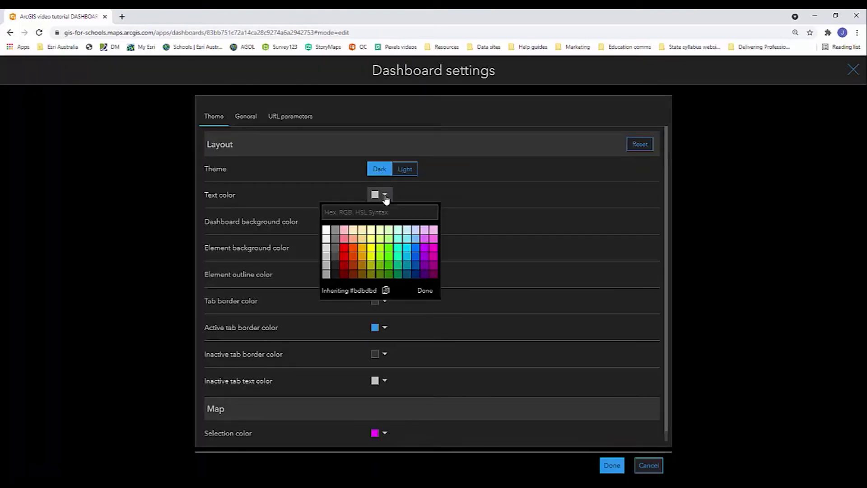
click(399, 250)
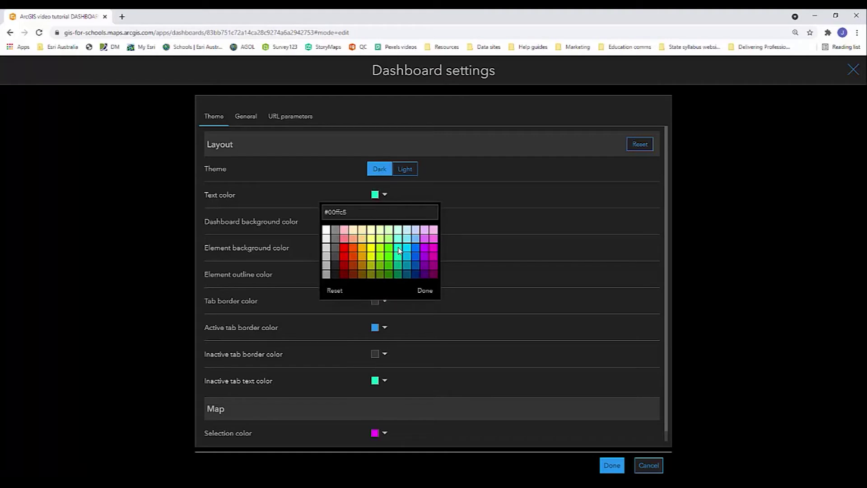
click(399, 257)
click(515, 237)
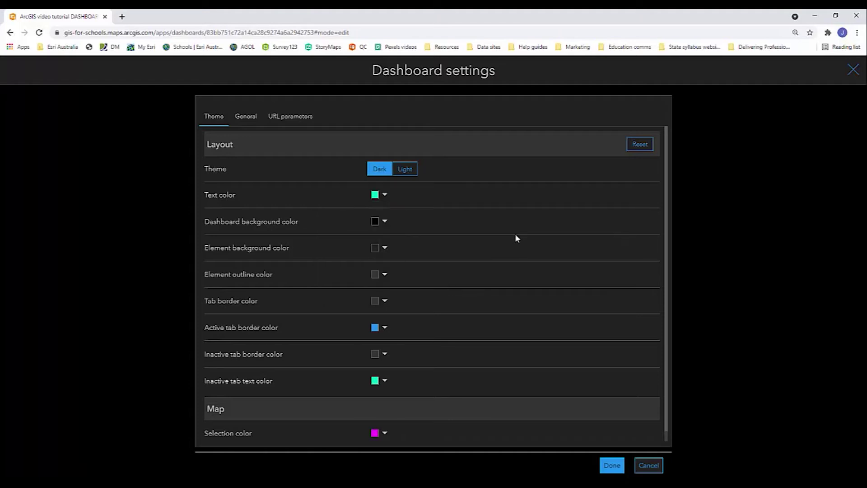
click(612, 465)
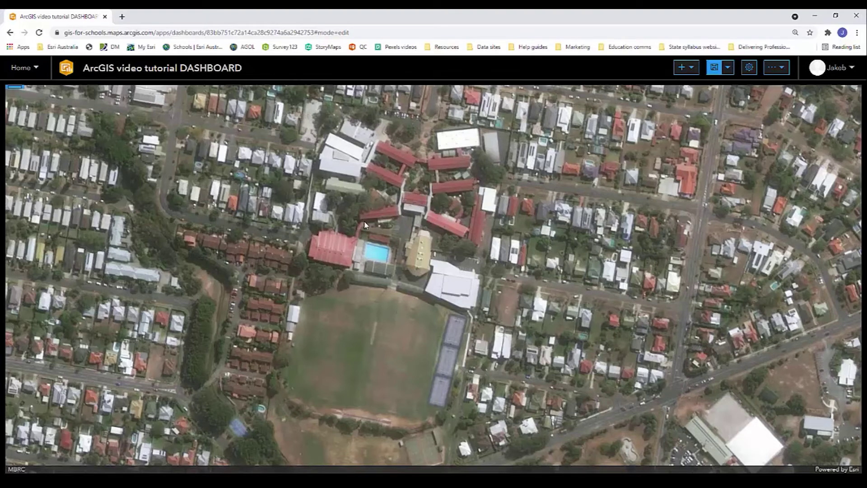
drag(364, 222, 401, 272)
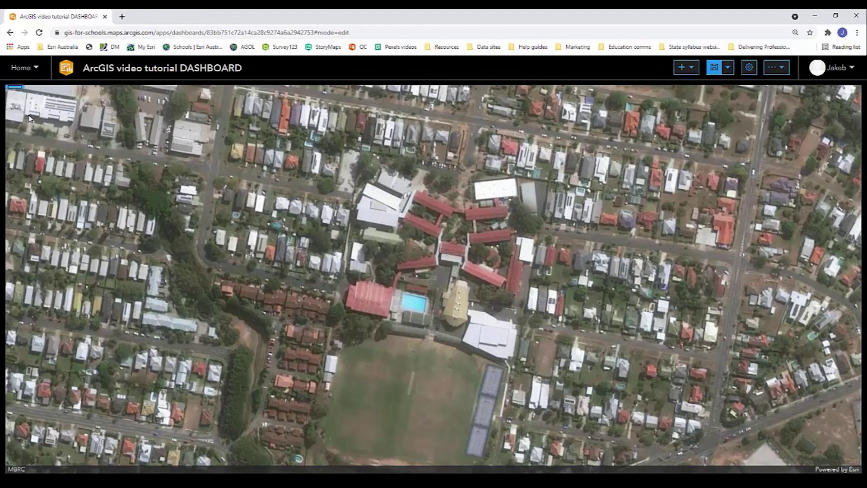
- Configure the dashboard map with the legend and layer visibility enabled and a Line scalebar, and apply the settings
mouse_move(15, 91)
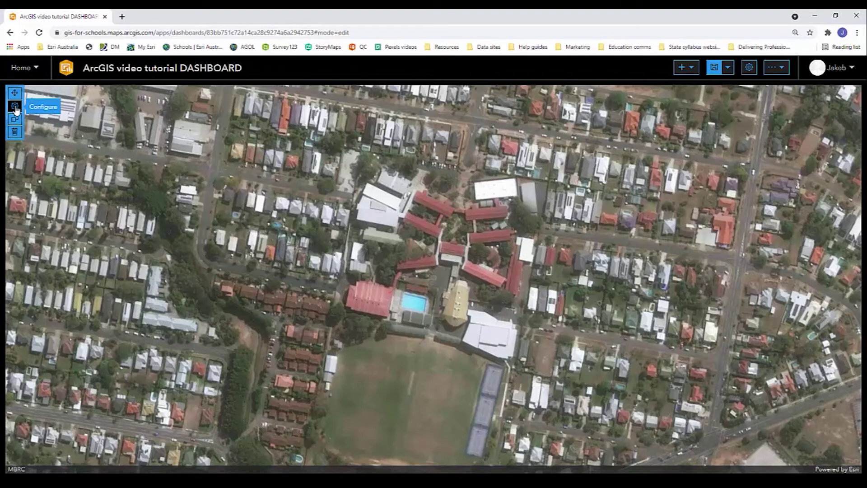
click(15, 108)
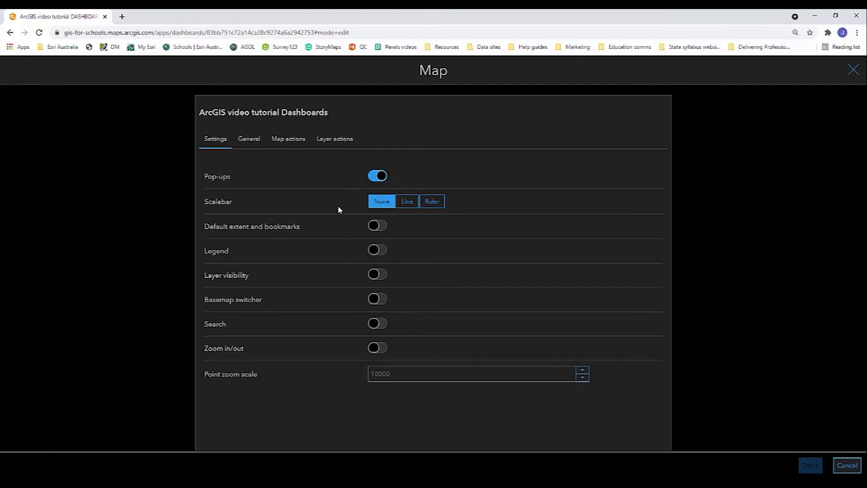
click(374, 251)
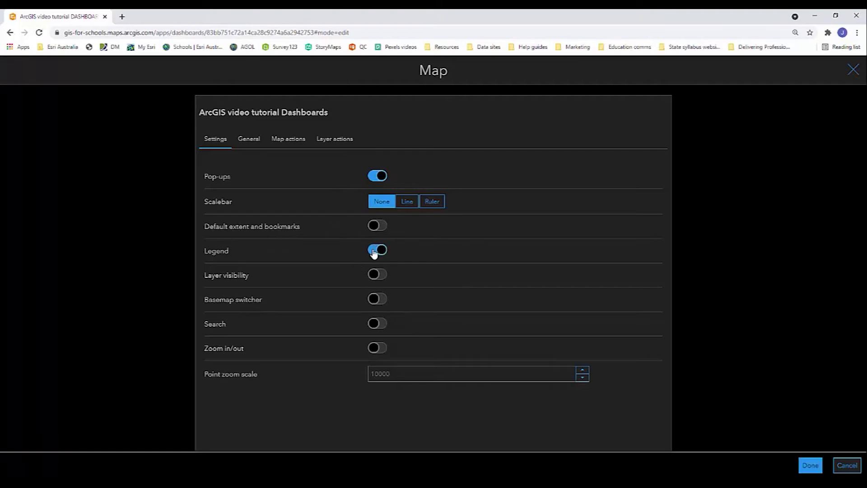
click(379, 277)
click(406, 202)
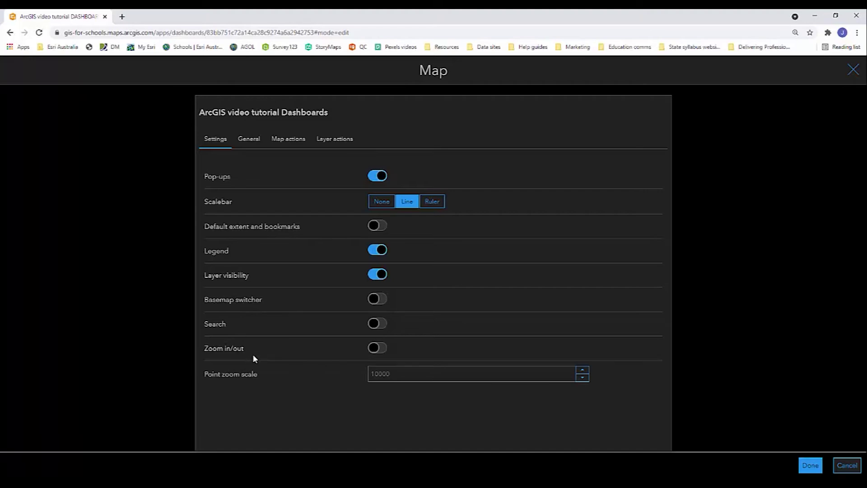
click(810, 465)
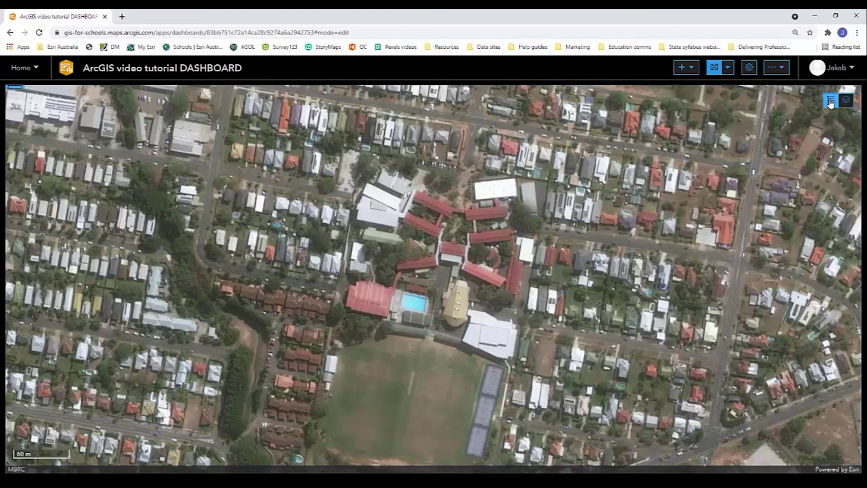
- Show the Type of hazard layer on the dashboard map and view its legend
click(844, 102)
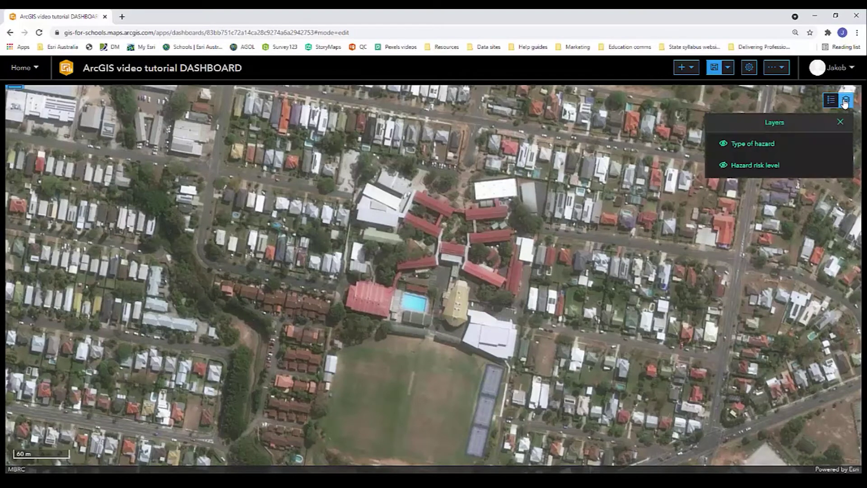
click(724, 145)
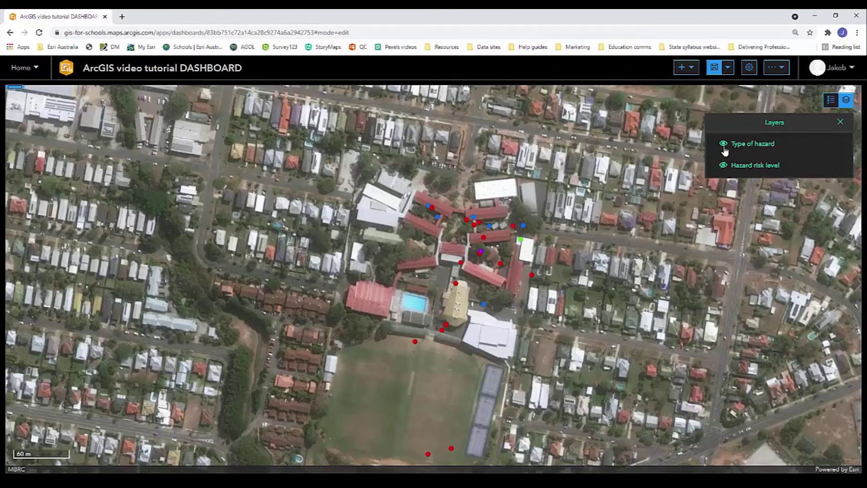
drag(502, 350, 490, 329)
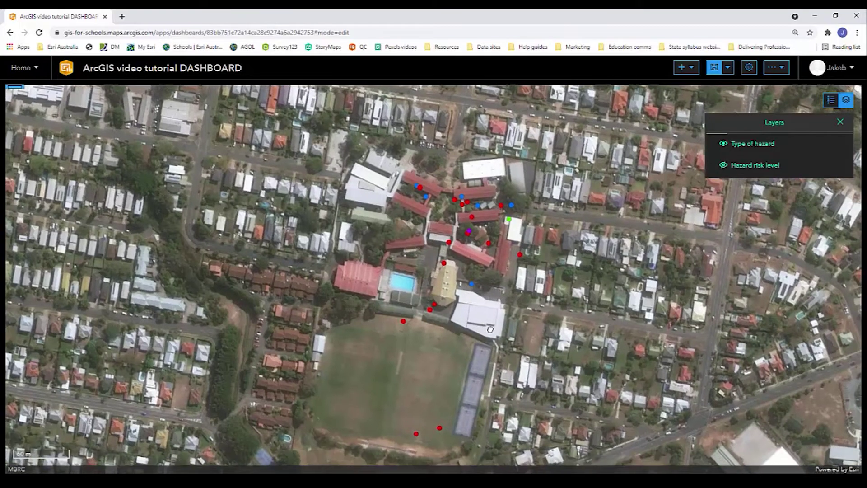
click(830, 101)
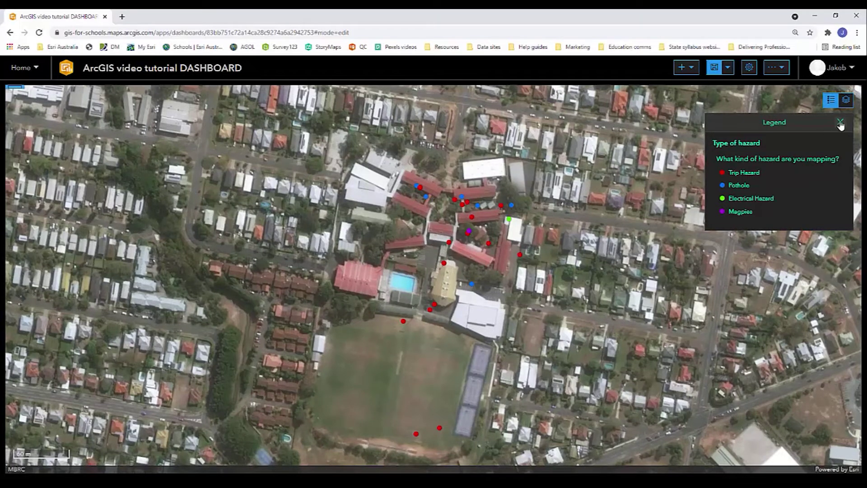
- Switch the map display from the Type of hazard layer to Hazard risk level and view its legend
click(846, 100)
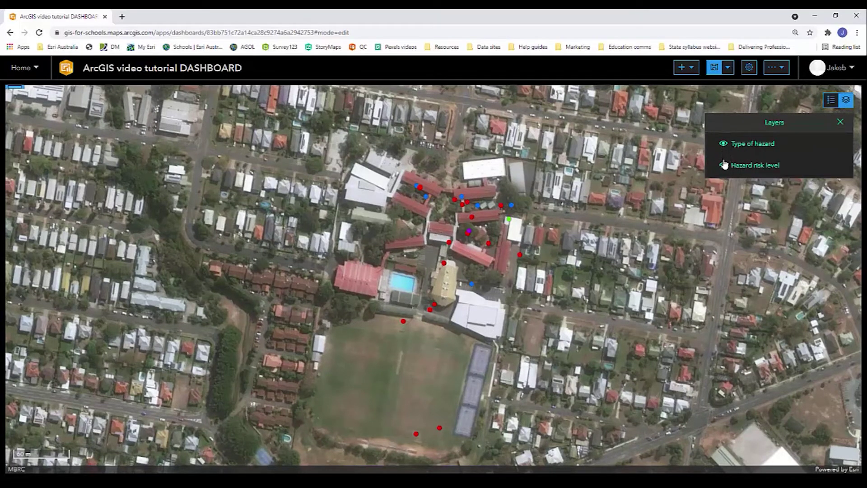
click(724, 144)
click(830, 101)
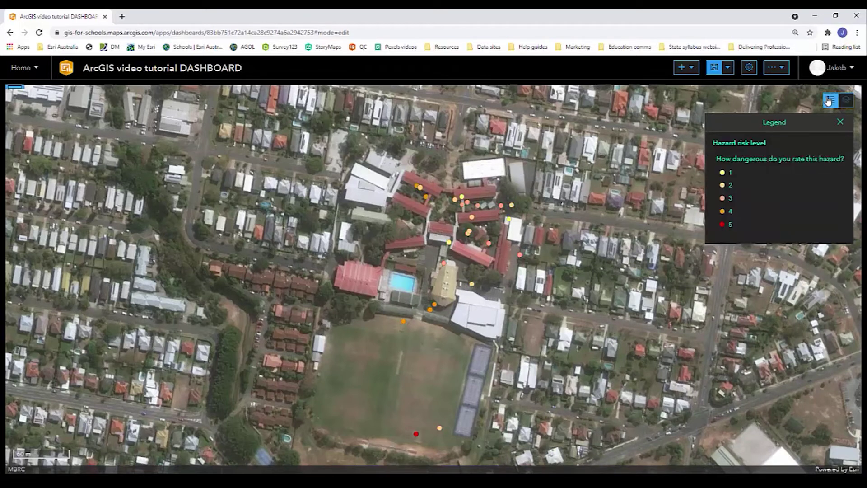
click(845, 103)
- Add a header to the dashboard in the Small size, comparing it with Large
click(696, 72)
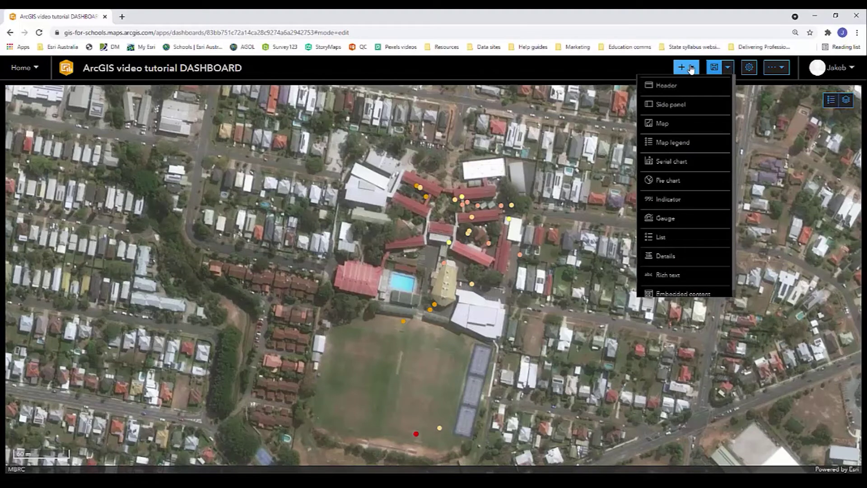
scroll(681, 230, down, 1)
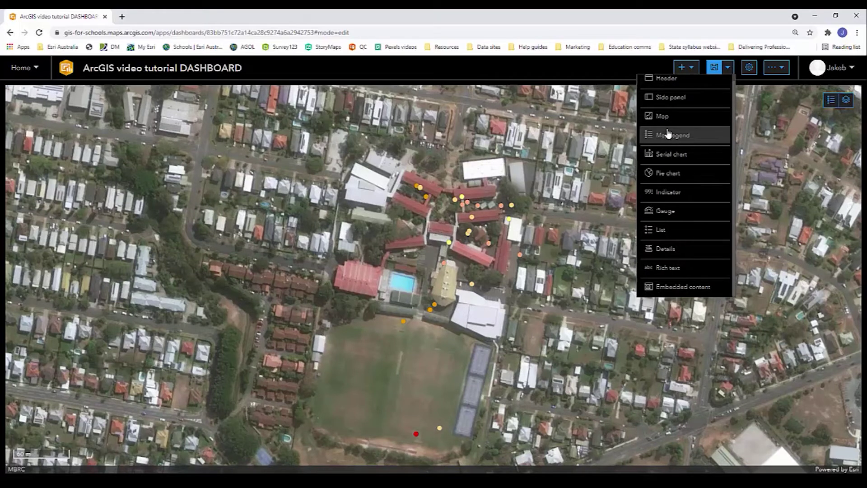
scroll(669, 132, up, 1)
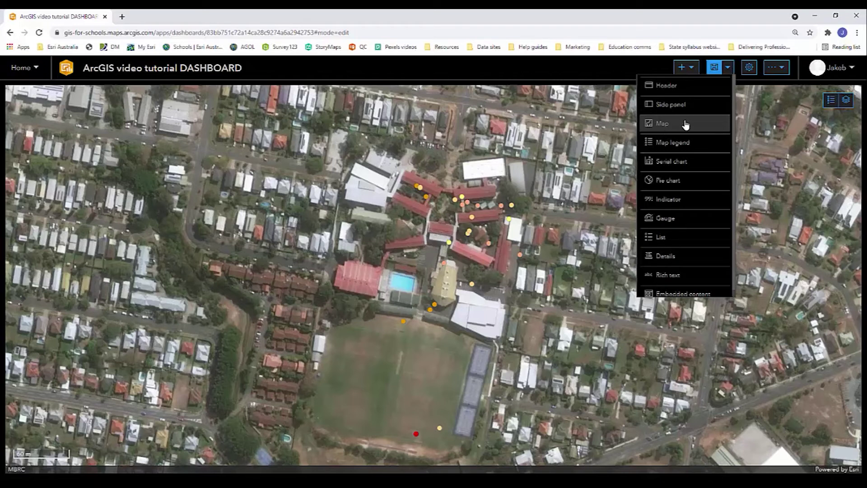
click(680, 91)
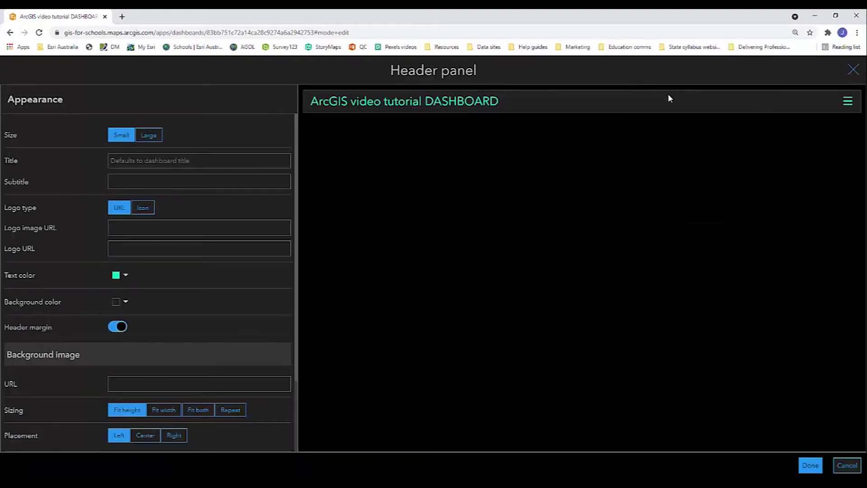
click(149, 136)
click(124, 136)
- Title the header "Hazard identification in my school"
click(199, 160)
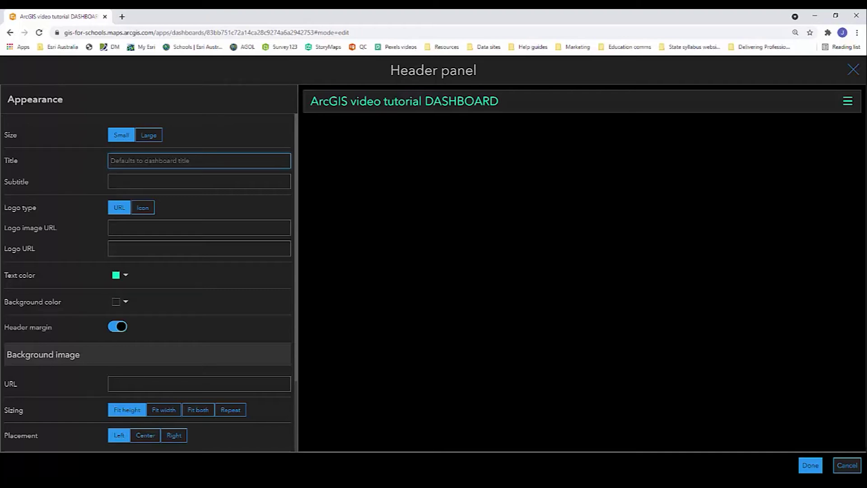
text(Hazard i)
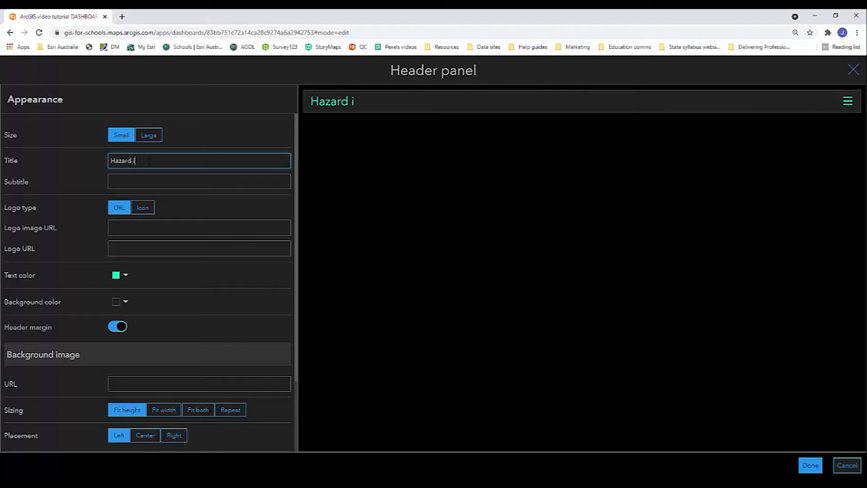
text(dentification in m)
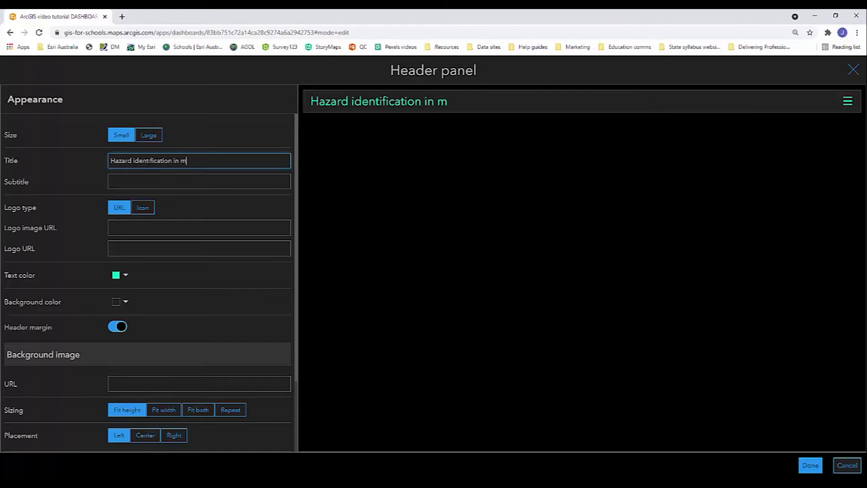
text(y school)
- Try the header subtitle "subtitle", clear it again, and apply the header
click(137, 182)
text(subi)
text(title)
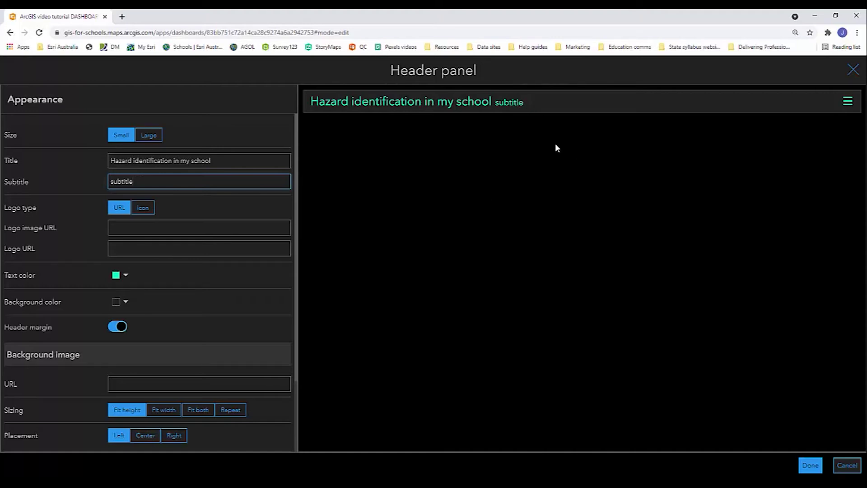
drag(133, 181, 103, 182)
key(BackSpace)
click(805, 465)
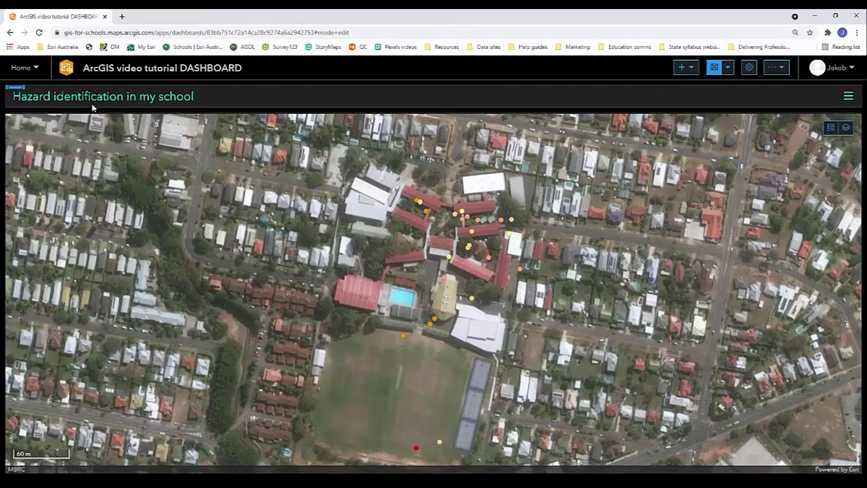
- Add a side panel to the dashboard with the centered, bold title "About this dashboard"
click(685, 69)
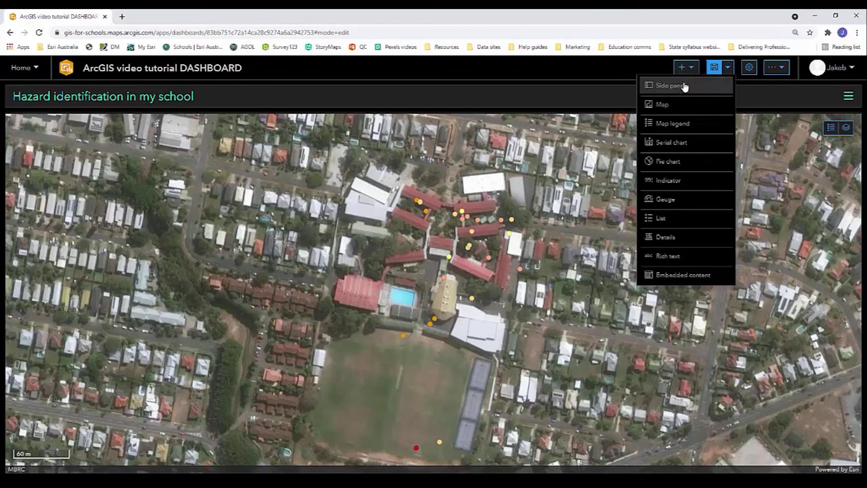
click(685, 88)
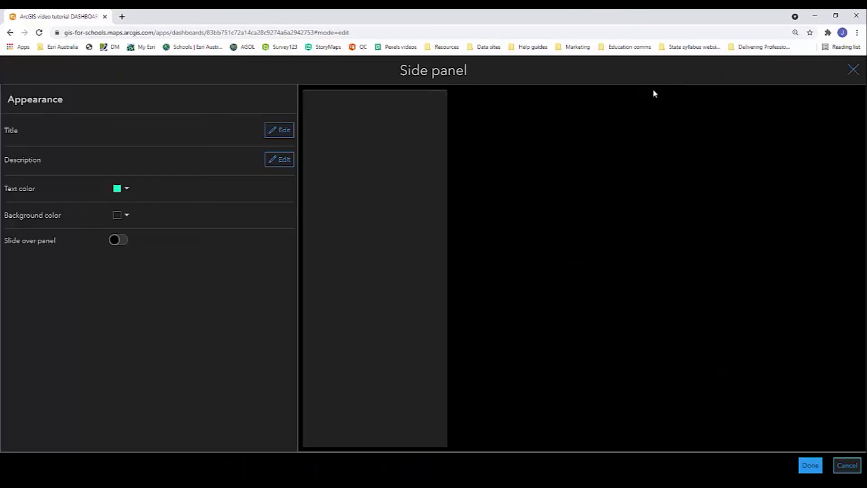
click(284, 132)
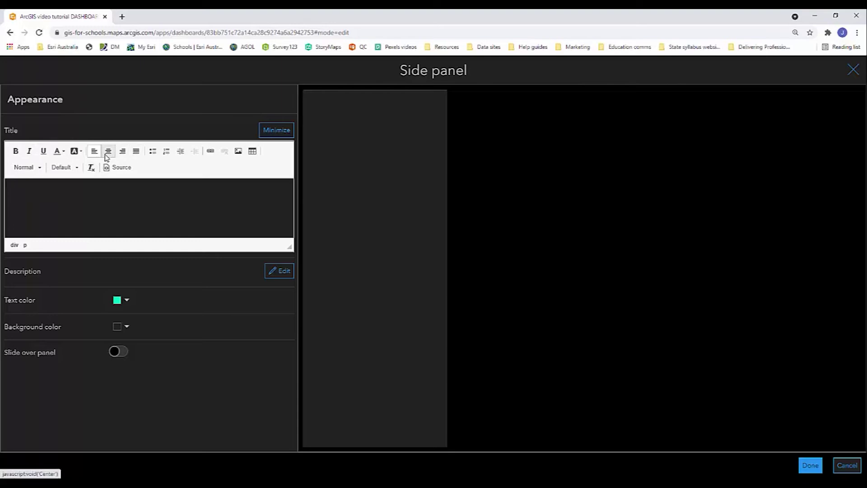
click(107, 157)
text(Adj)
key(BackSpace)
key(BackSpace)
key(BackSpace)
click(15, 151)
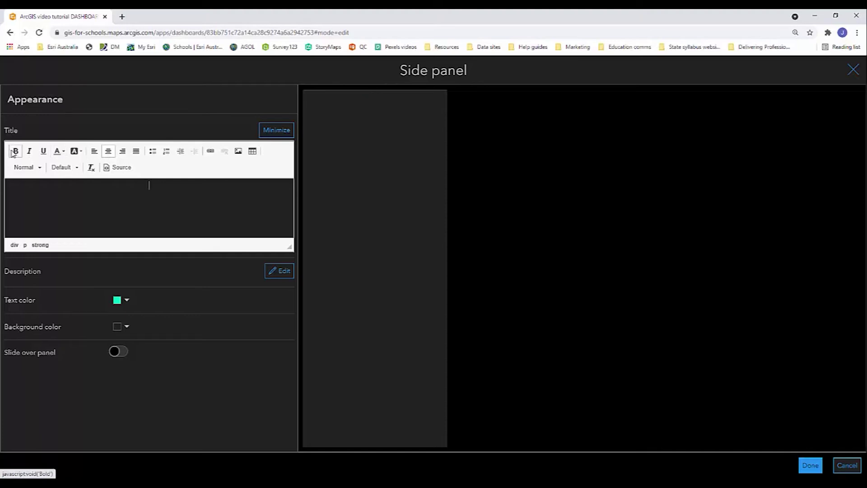
text(About this)
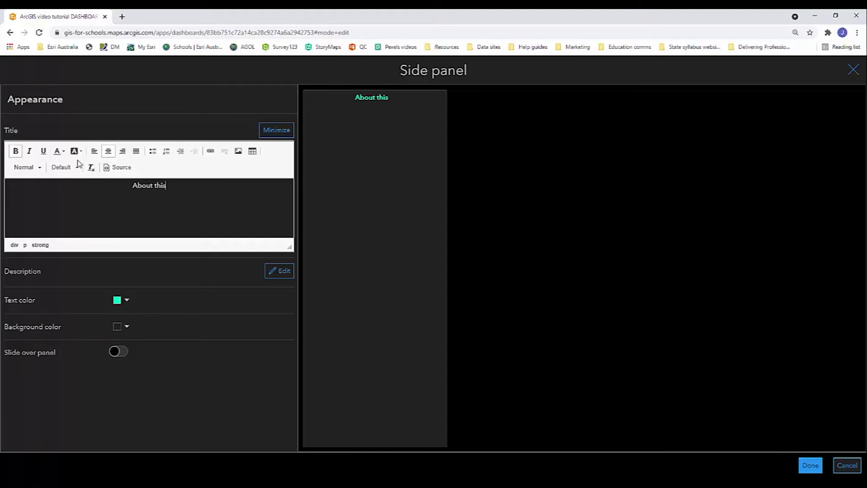
text( dashboard)
key(ctrl+b)
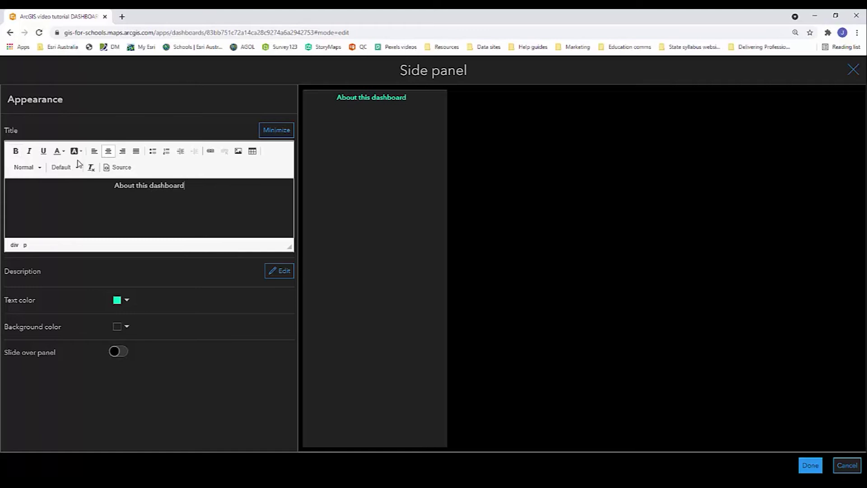
- Below the title, add left-aligned plain text: "This dashboard shows the different types of hazards around the school and ranks them in terms of their assumed danger."
key(Return)
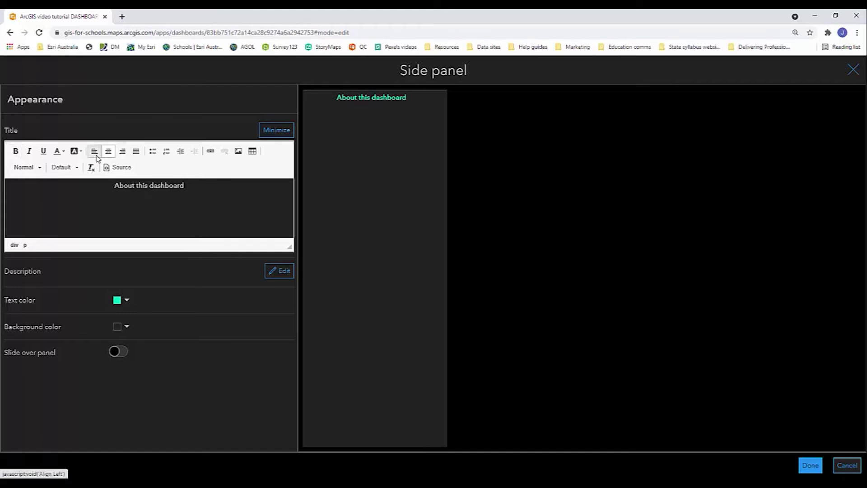
text(This dashboard sh)
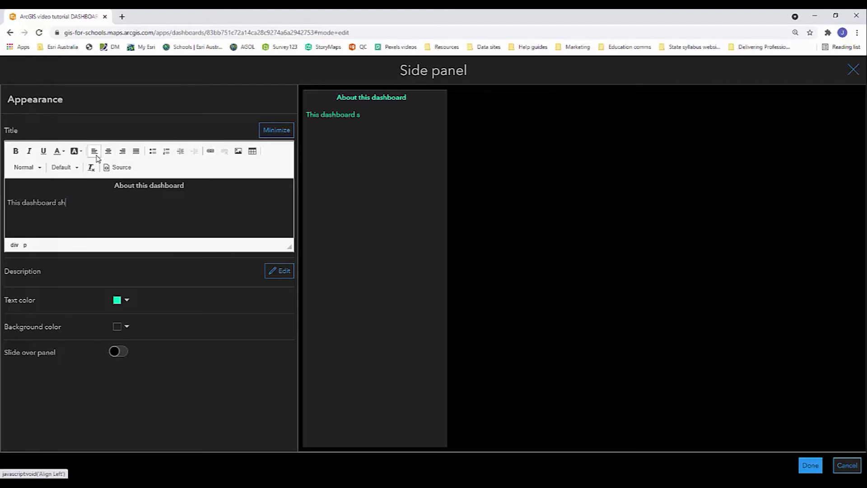
text(ows the different types of hazards around the school and ranks them in terms of their assumed danger.)
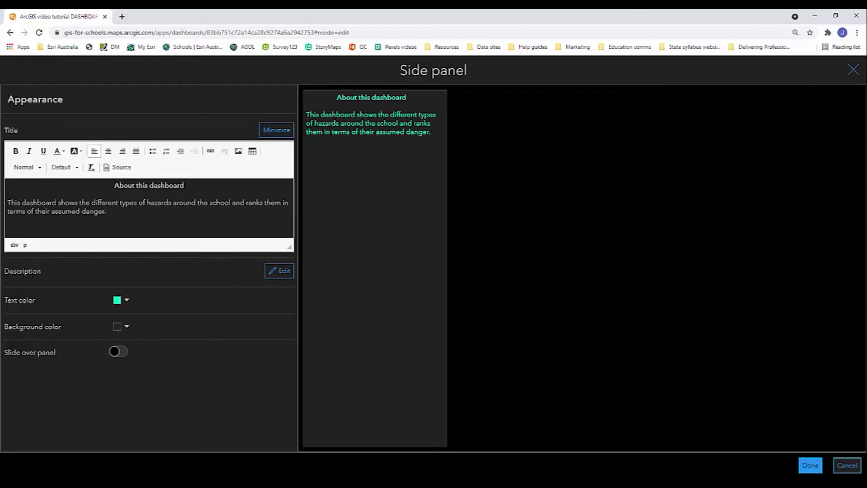
- Set the side panel's description to "Source: Esri Australia" and apply the panel
click(271, 273)
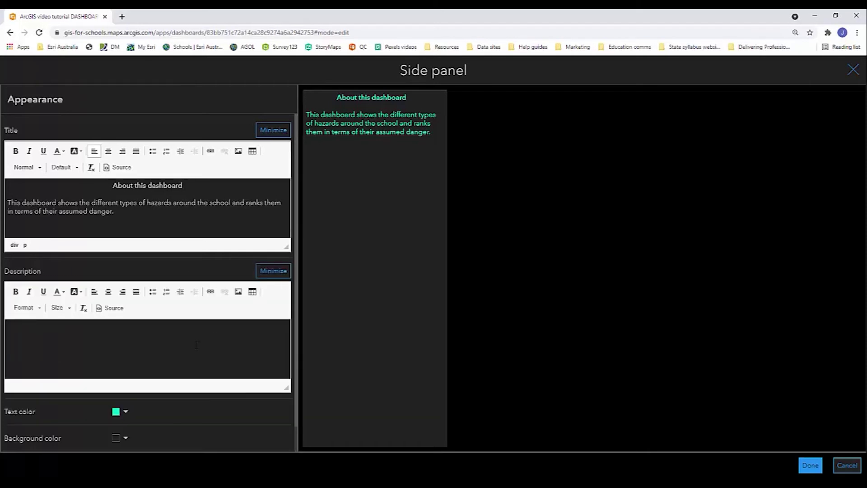
text(Source)
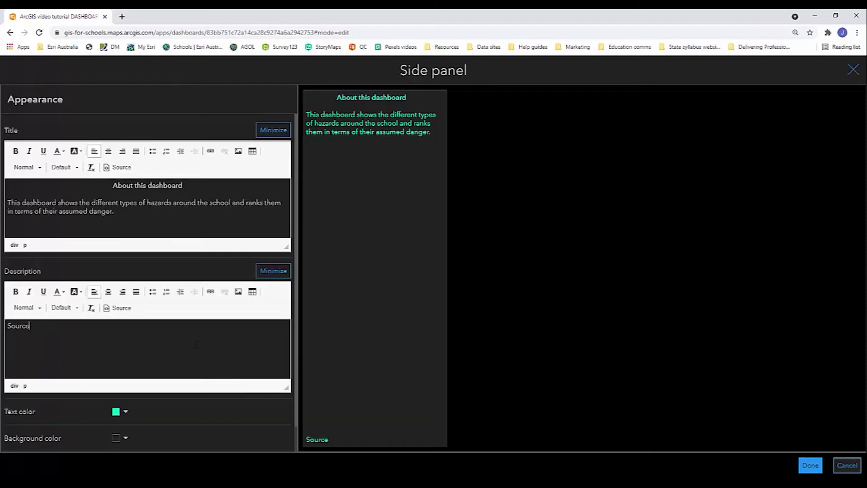
text(: Esri Australia)
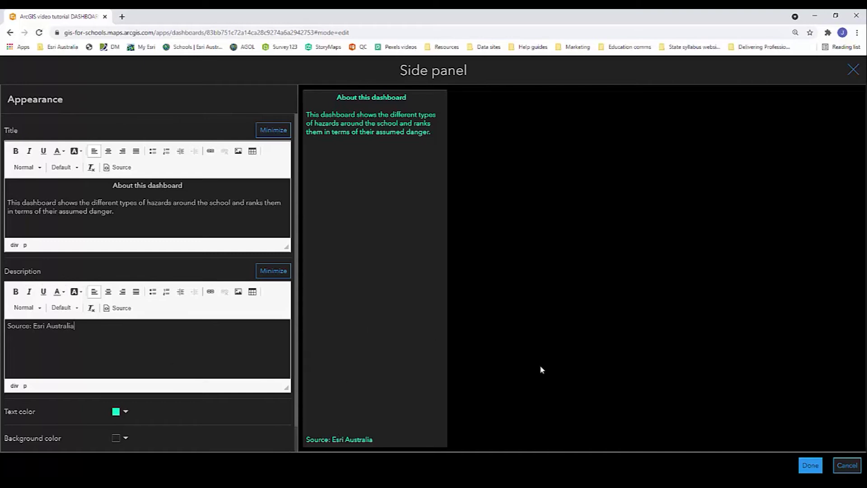
click(810, 465)
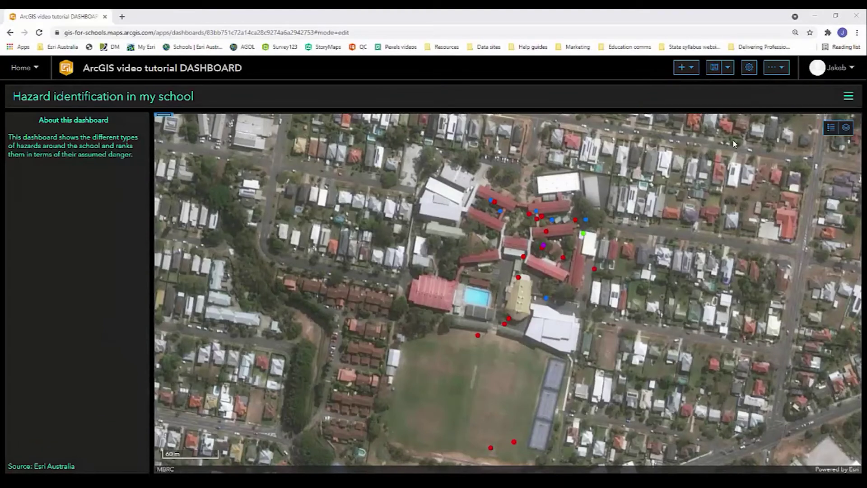
- Add a pie chart based on the "Type of hazard" layer, with "What kind of hazard are you mapping?" as its category field
click(694, 71)
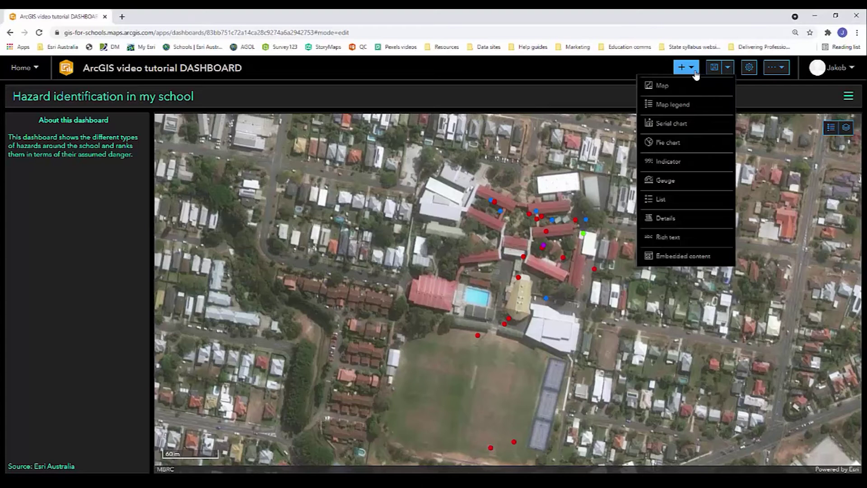
click(668, 143)
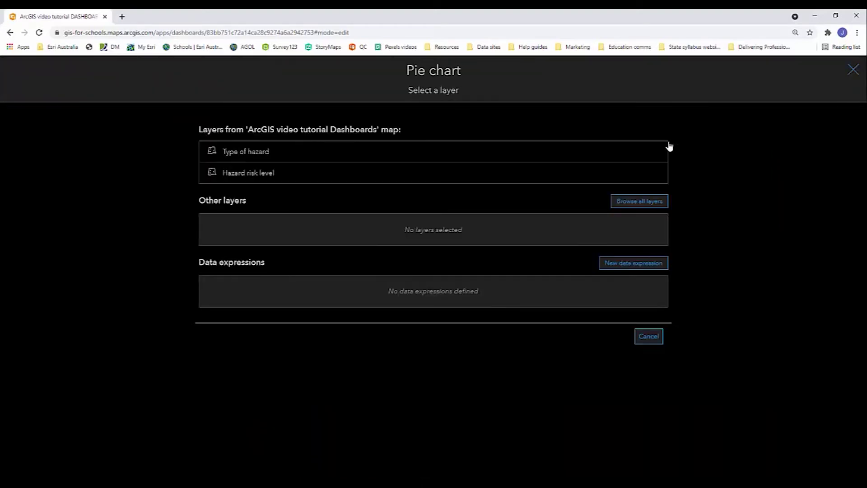
click(241, 155)
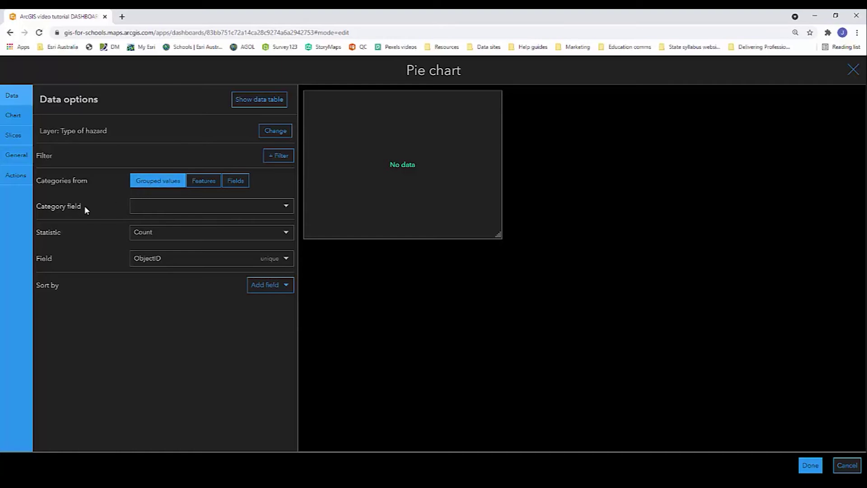
click(175, 208)
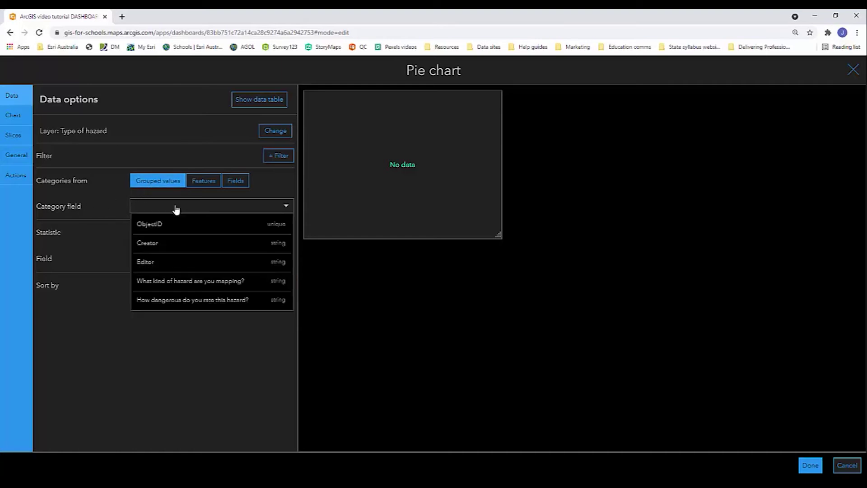
click(181, 282)
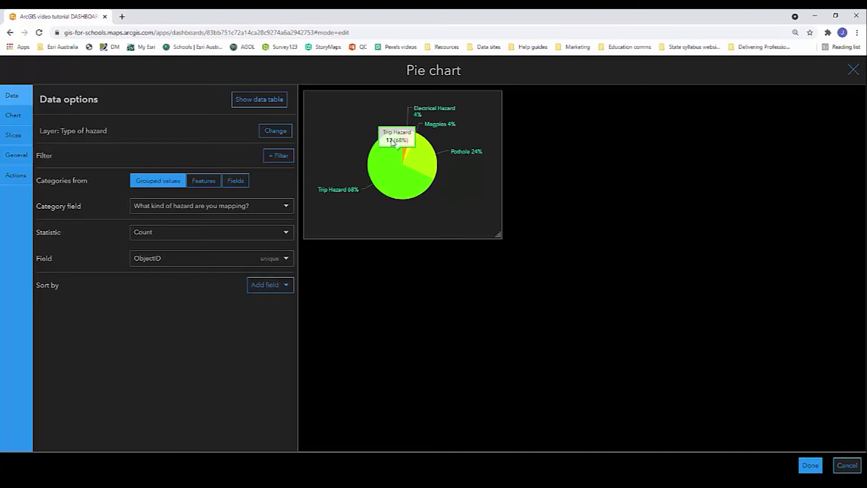
mouse_move(425, 149)
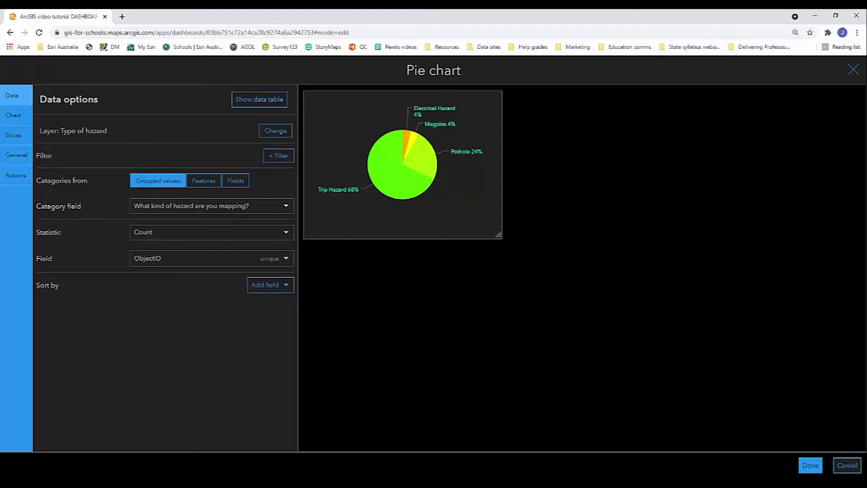
- Try the pie chart's slice labels hidden and as values, and return them to percentages
click(14, 116)
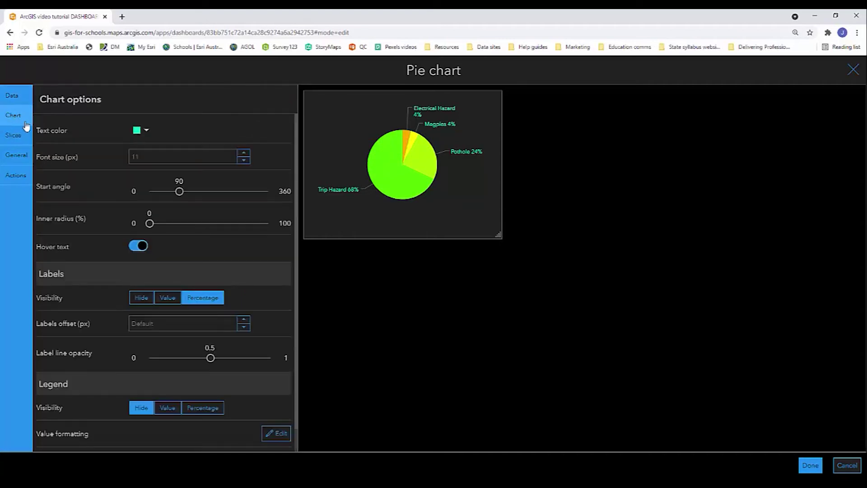
mouse_move(405, 138)
scroll(159, 145, down, 1)
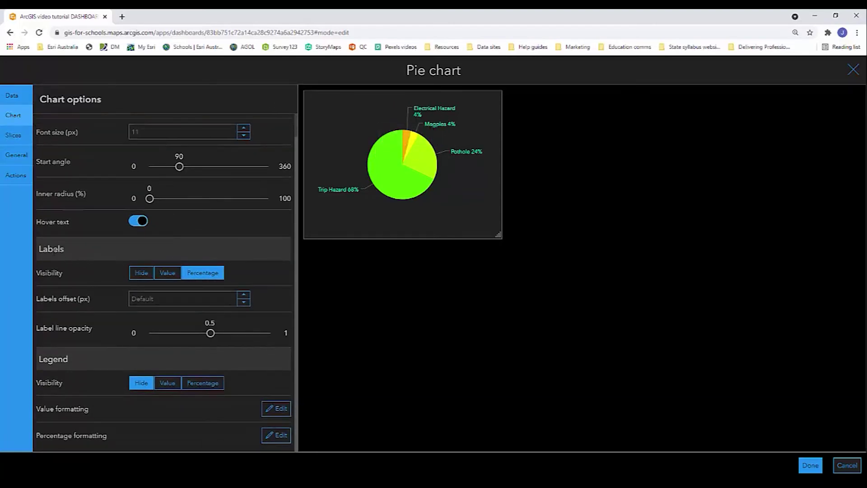
click(140, 274)
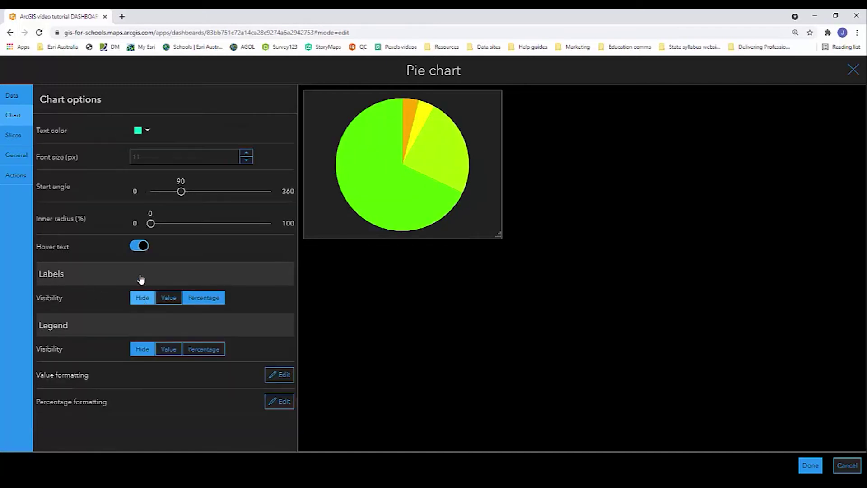
click(167, 298)
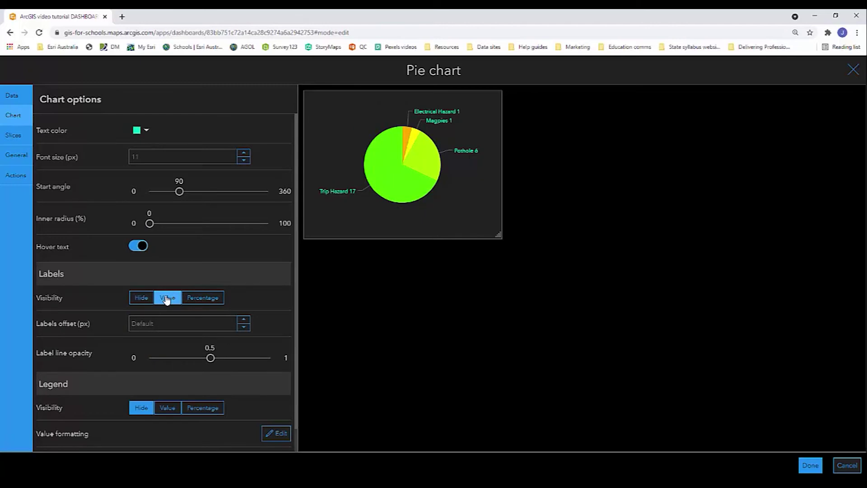
click(202, 298)
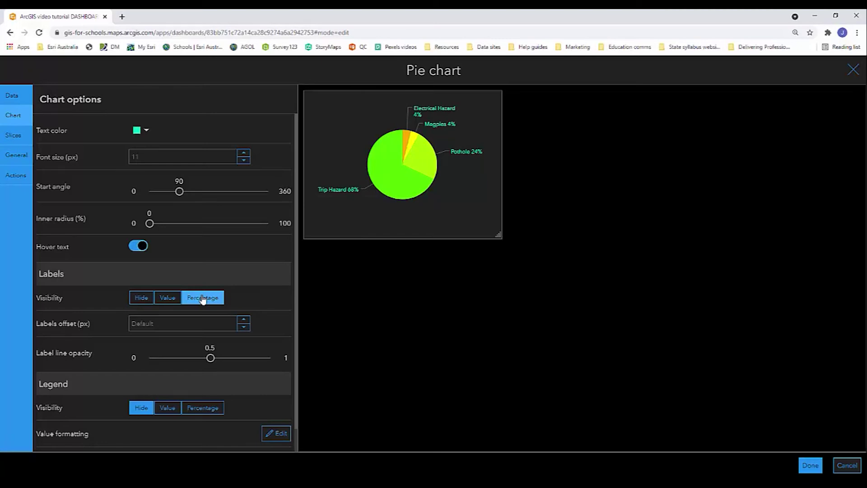
mouse_move(353, 195)
- Show the pie chart's legend with values, try its placement at the side, and return it to the bottom
scroll(239, 283, down, 1)
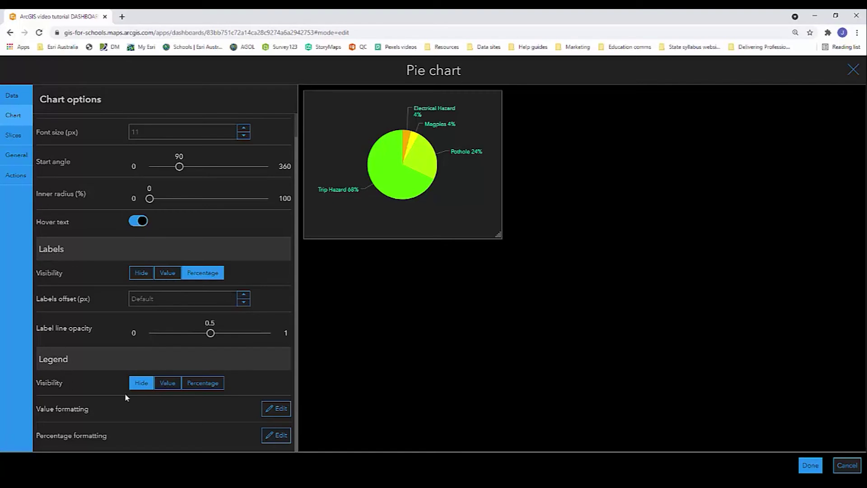
click(168, 384)
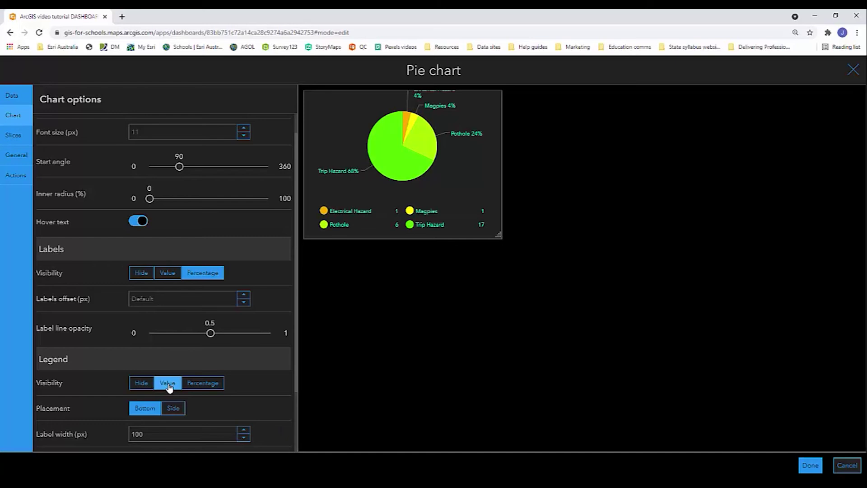
mouse_move(354, 218)
scroll(214, 400, down, 1)
scroll(214, 401, down, 1)
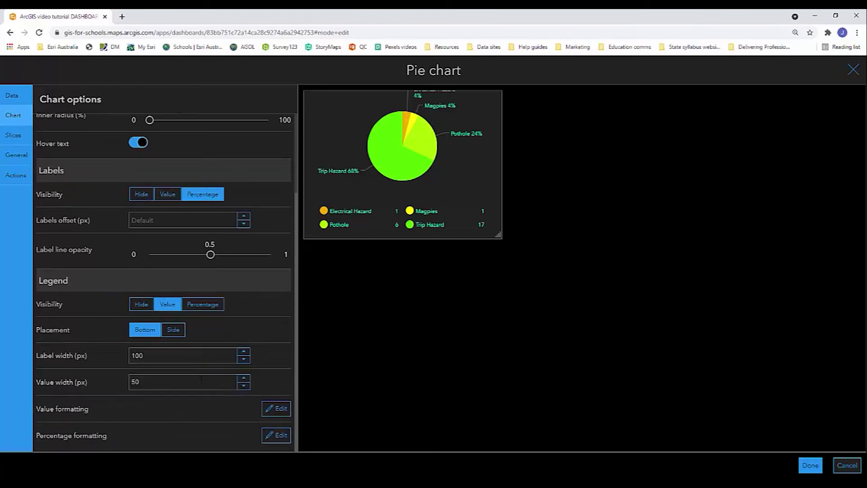
click(175, 330)
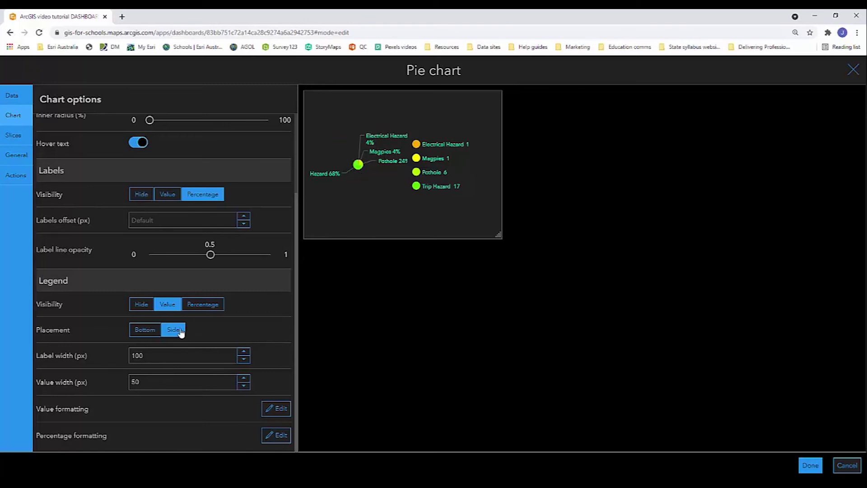
click(142, 333)
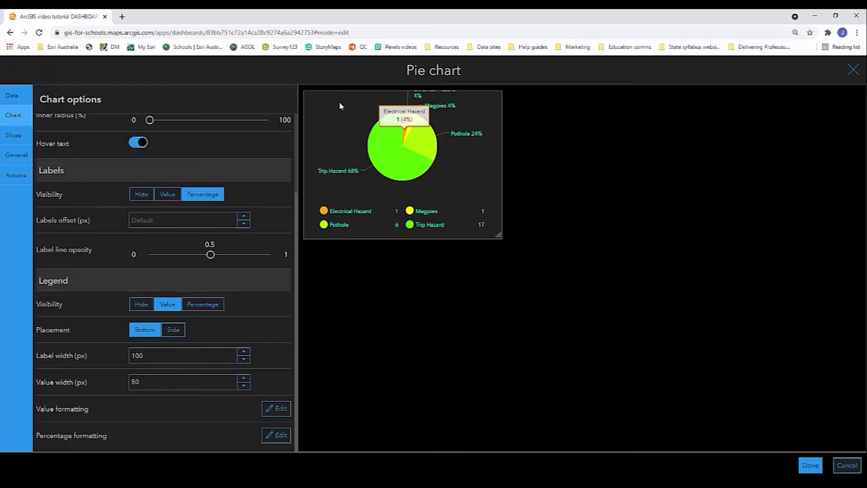
- Color the Electrical Hazard slice green (#38a800) and the Magpies slice dark purple
click(14, 135)
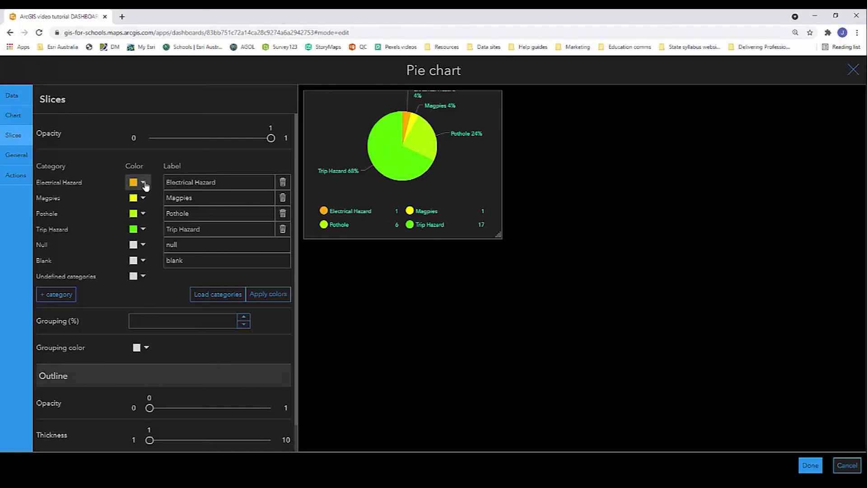
click(144, 183)
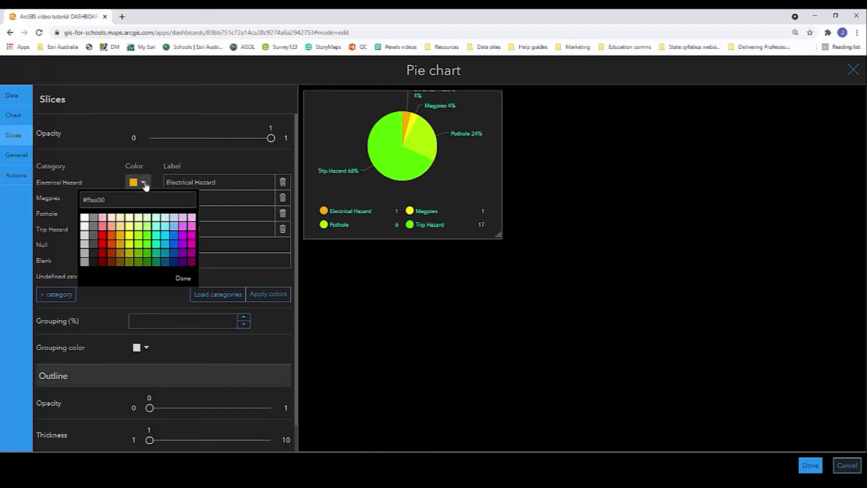
click(149, 253)
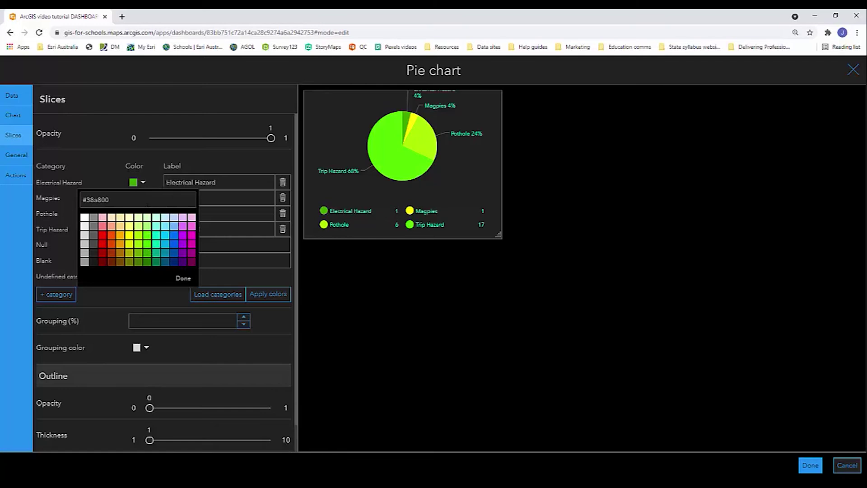
click(157, 177)
click(143, 197)
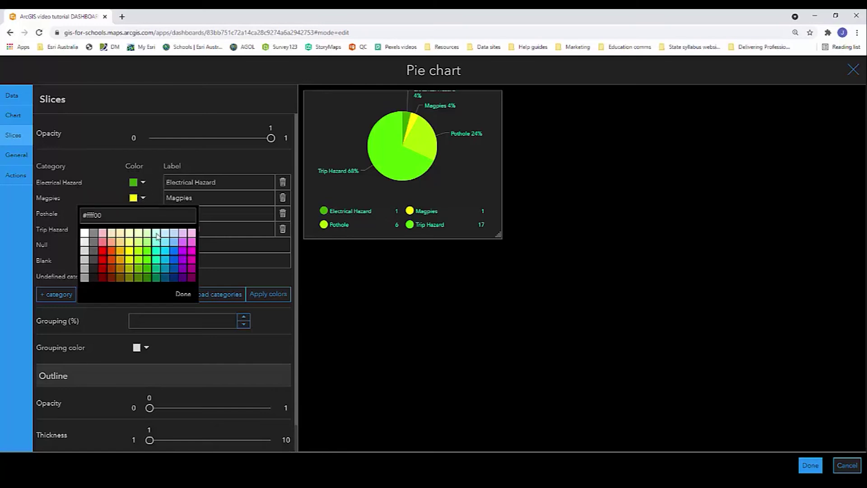
click(183, 267)
click(153, 188)
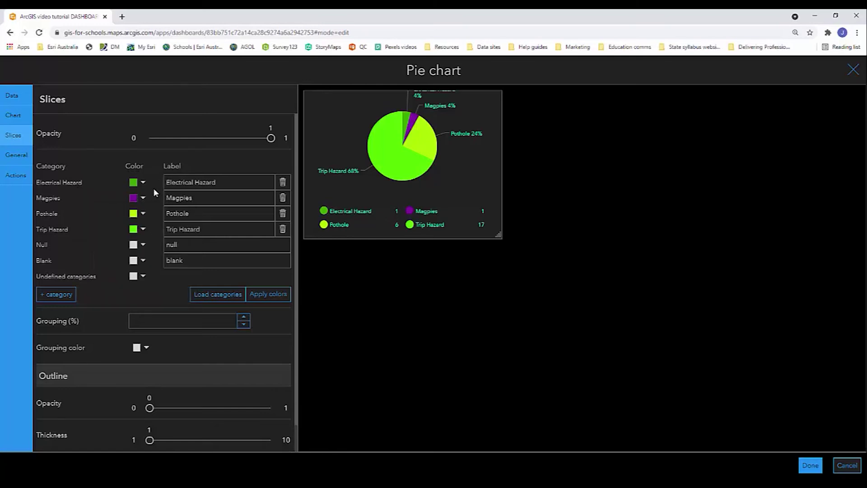
- Color the Pothole slice blue and the Trip Hazard slice red
click(143, 214)
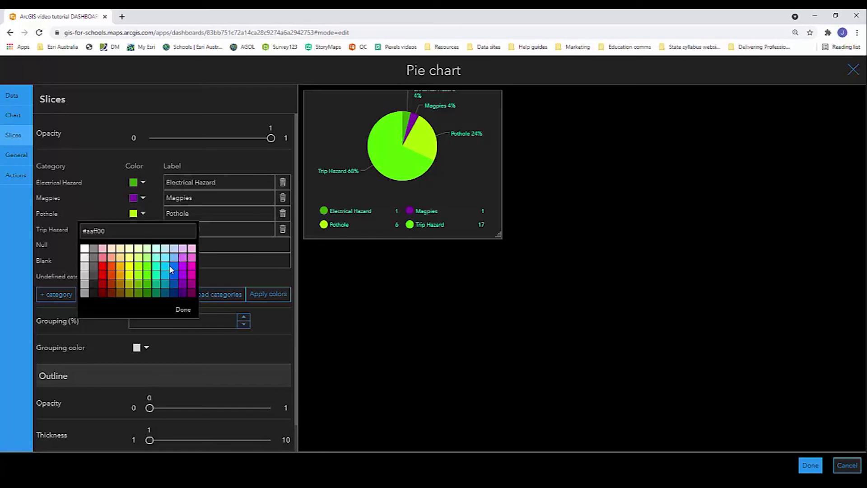
click(173, 270)
click(150, 210)
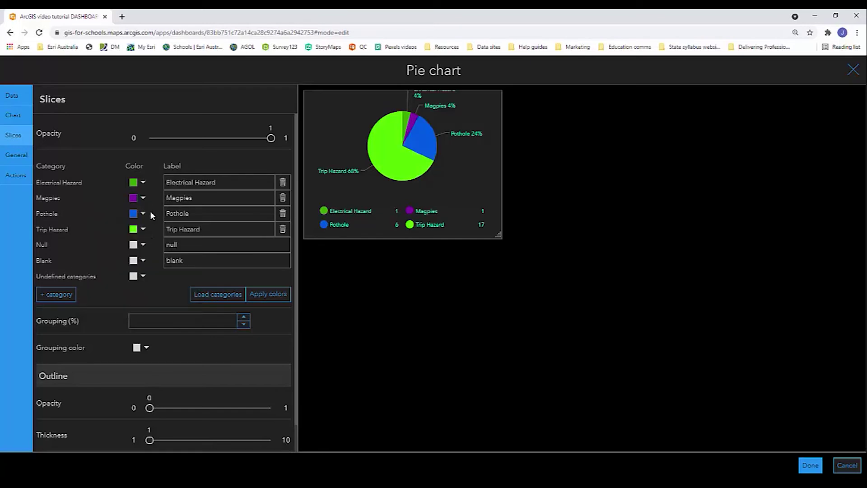
click(143, 229)
click(101, 281)
click(153, 214)
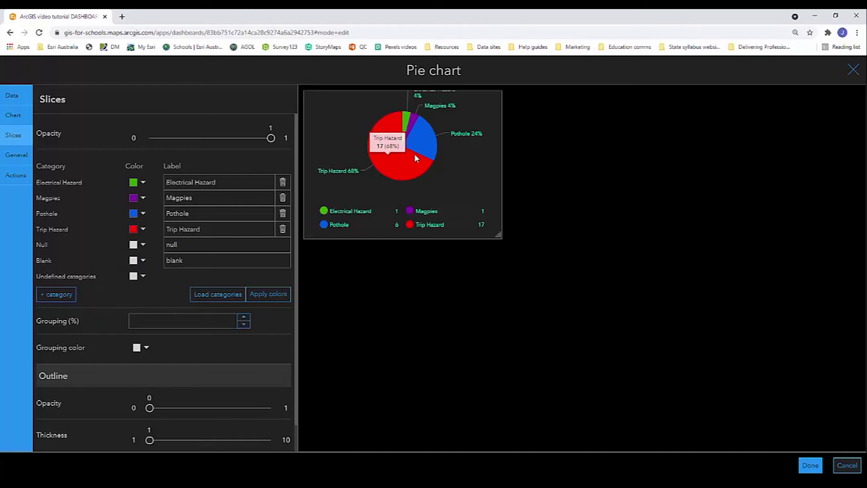
scroll(158, 280, down, 1)
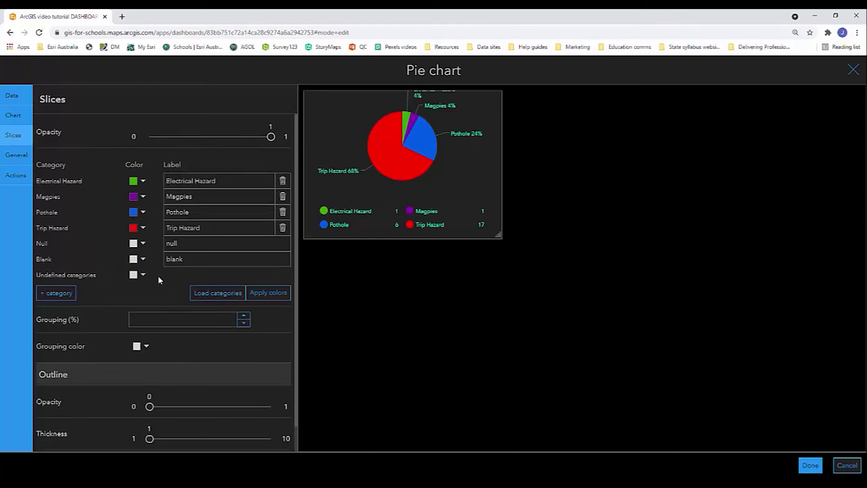
scroll(159, 276, down, 1)
scroll(156, 271, up, 1)
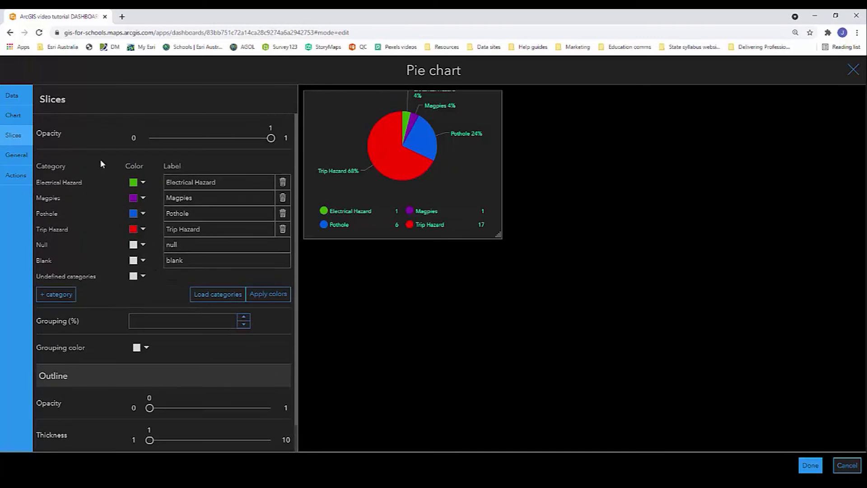
scroll(162, 253, down, 1)
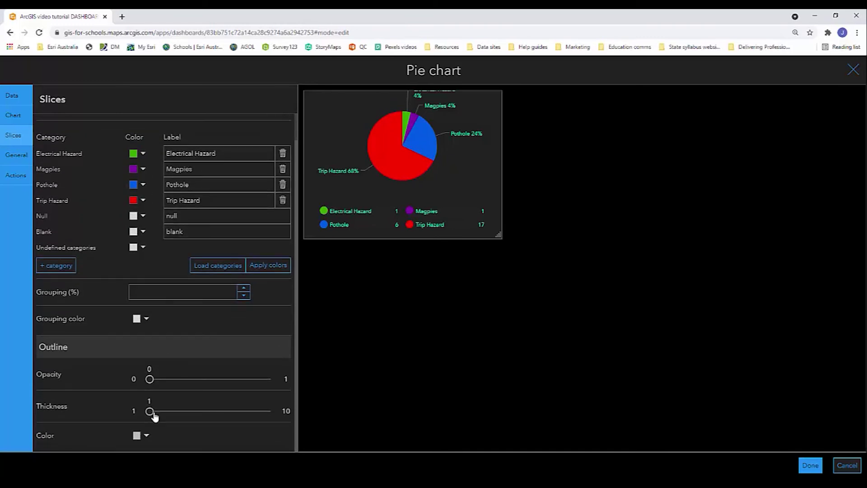
- Rename the chart element as "Pie Chart"
click(16, 162)
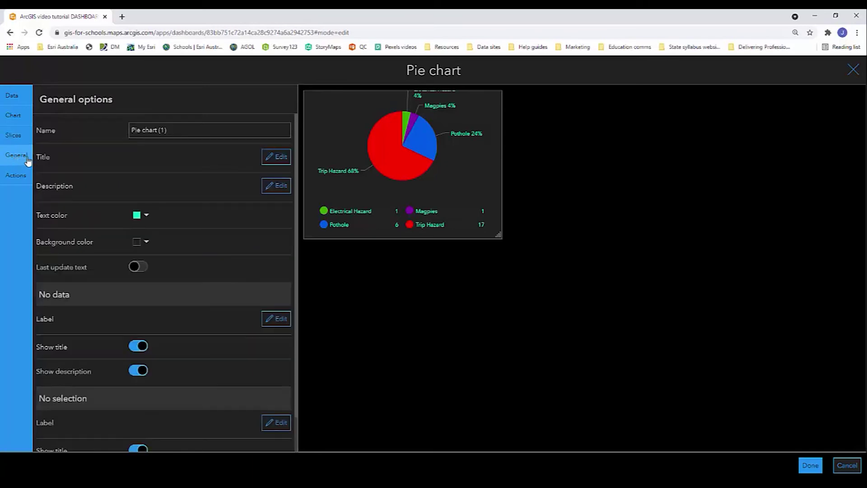
drag(198, 129, 83, 127)
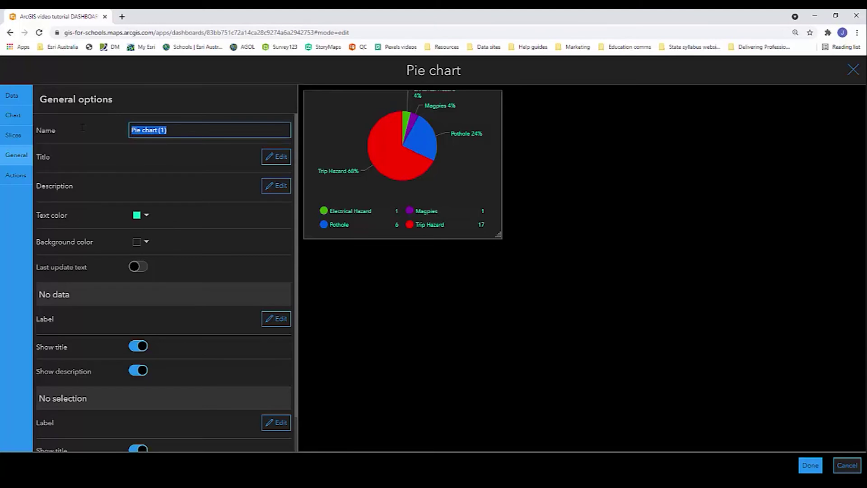
text(Pie Chart)
- Give the pie chart the centered, bold title "Hazard by type"
click(275, 159)
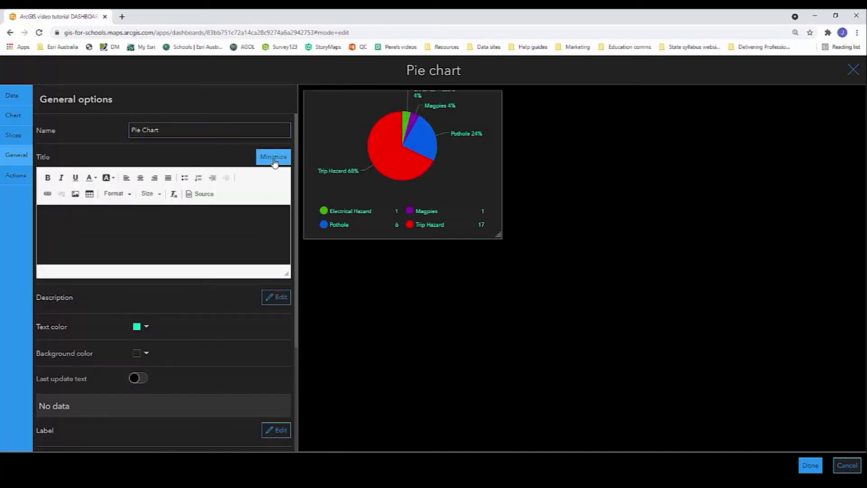
click(141, 179)
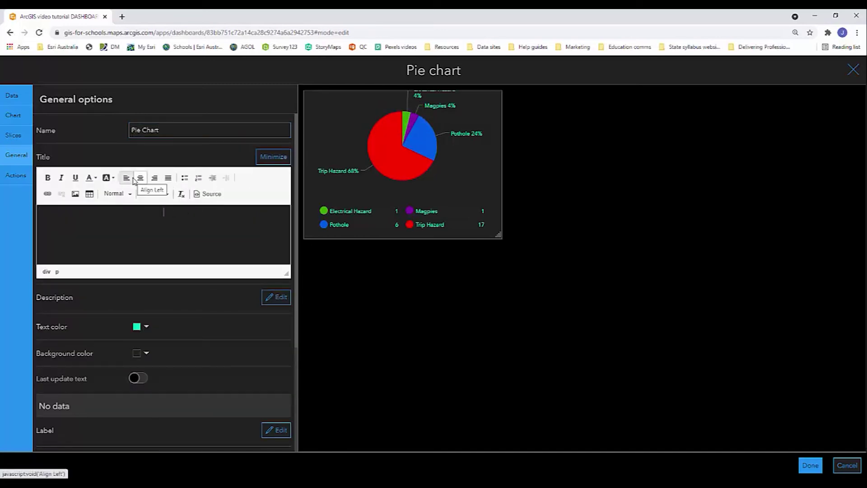
click(48, 178)
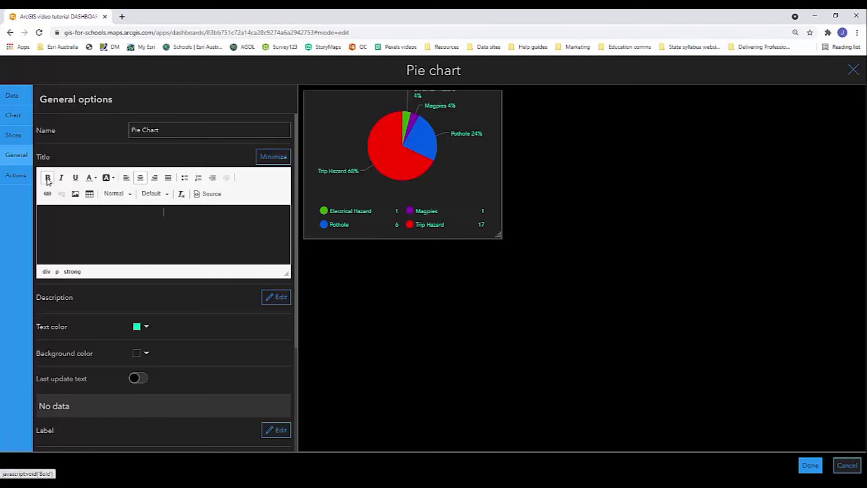
text(Hazard by type)
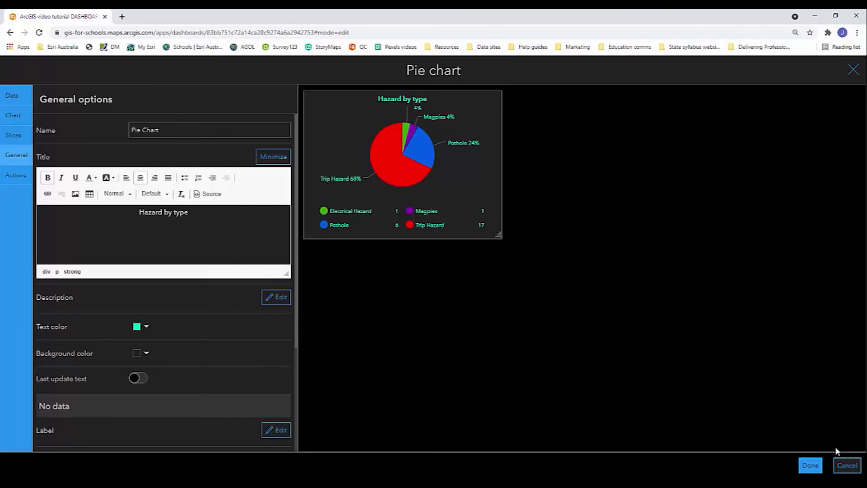
- Apply the pie chart to the dashboard and narrow it to about a quarter of the dashboard's width, giving the map more room
click(811, 465)
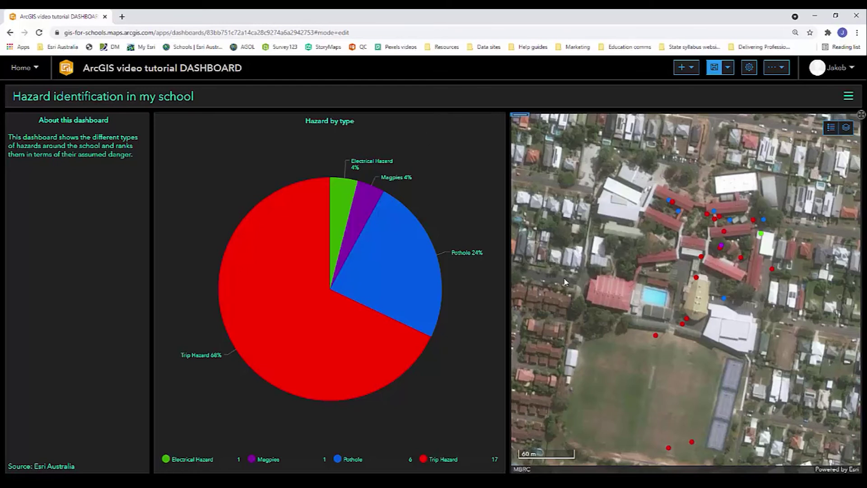
mouse_move(506, 309)
drag(505, 310, 368, 323)
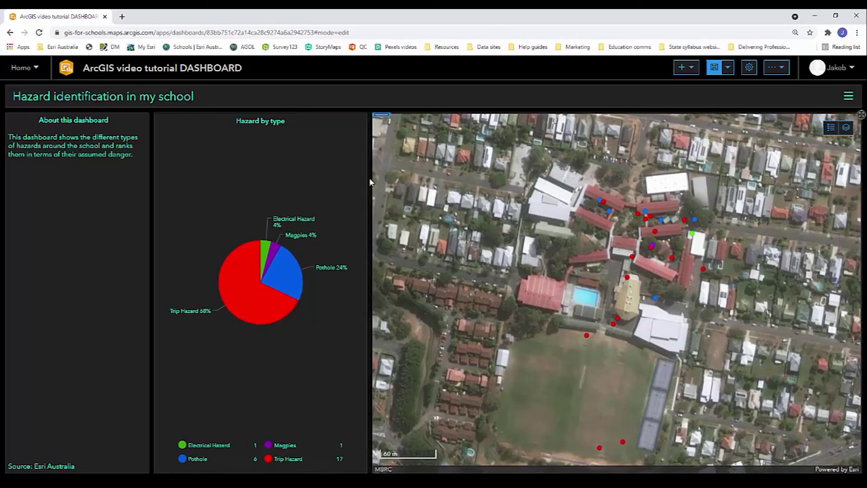
- Dock the pie chart on the far side of the map, away from the text panel, and narrow it to widen the map
mouse_move(161, 121)
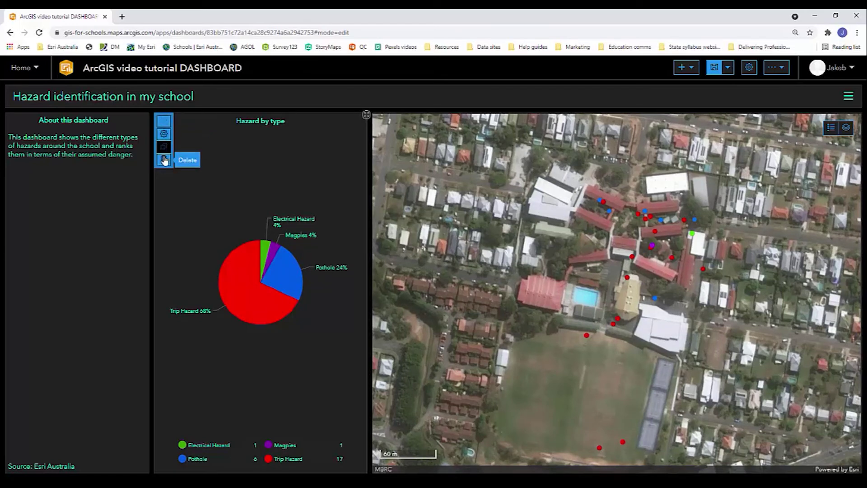
drag(165, 122, 845, 294)
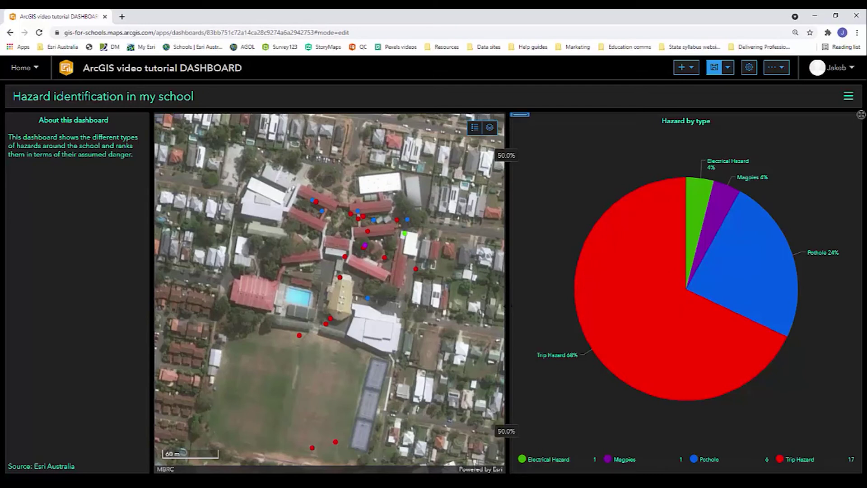
drag(511, 307, 659, 325)
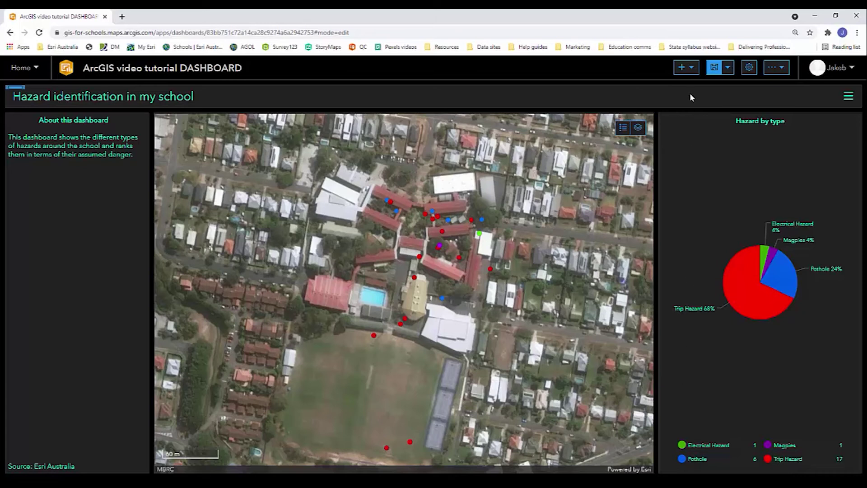
- Add a serial chart from the Hazard risk level layer, with "How dangerous do you rate this hazard?" as the category field
click(691, 67)
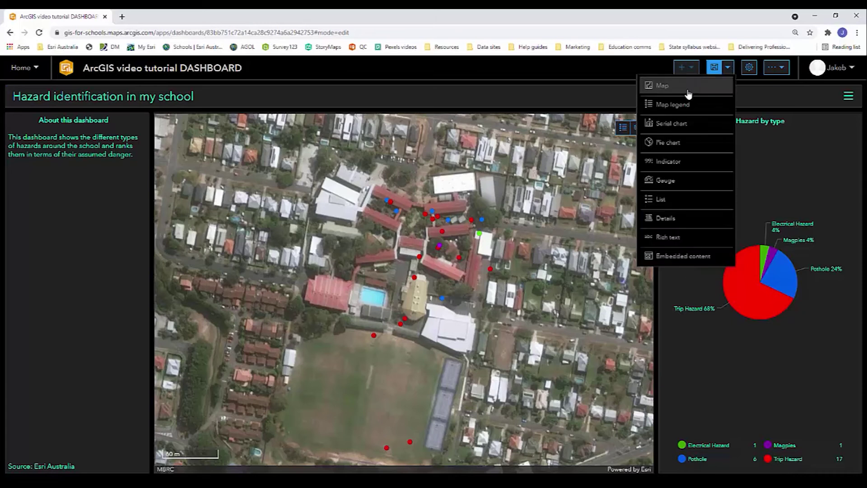
click(677, 129)
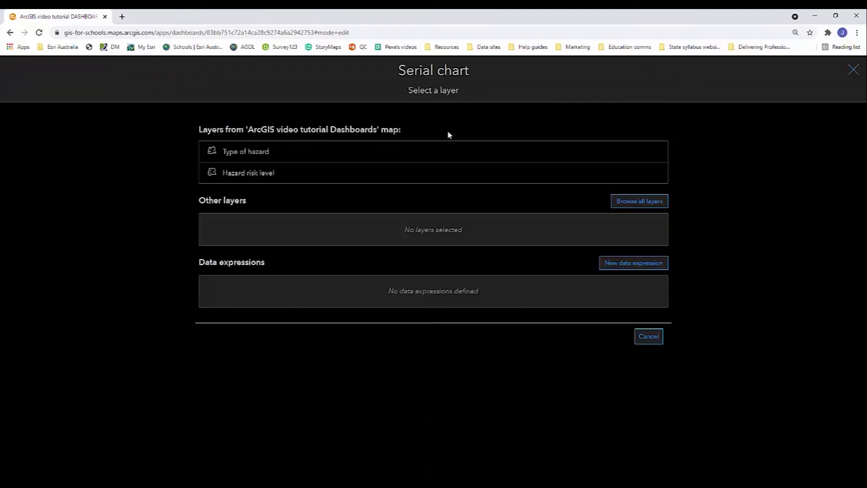
click(253, 177)
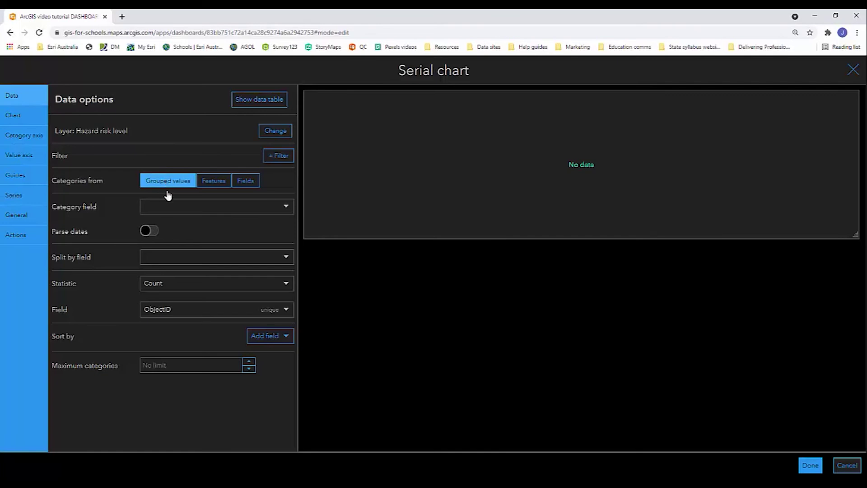
click(166, 208)
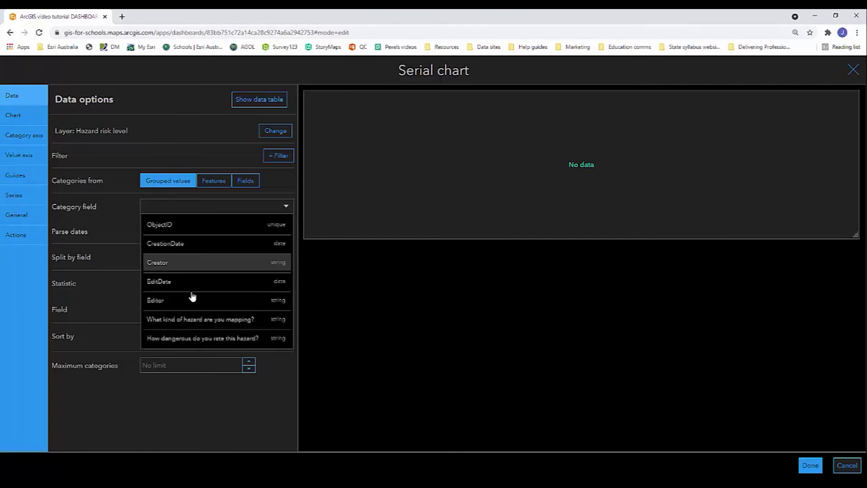
click(204, 339)
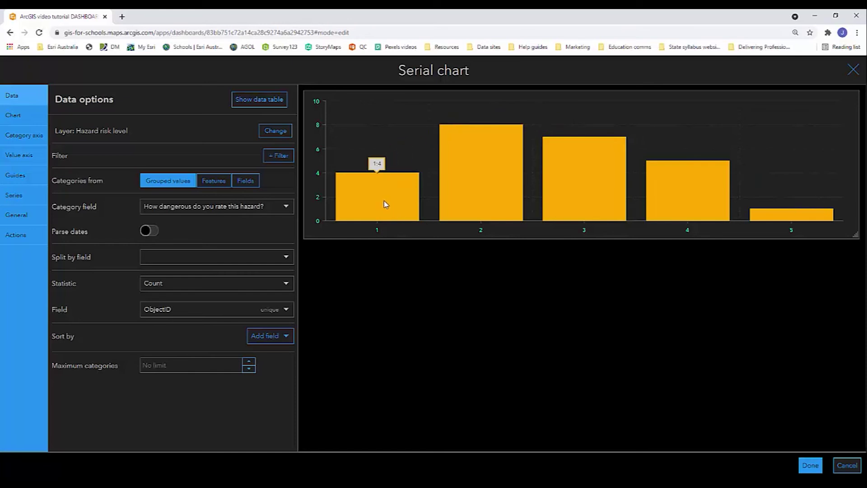
- Try the horizontal orientation for the serial chart's bars and switch back to vertical
click(21, 121)
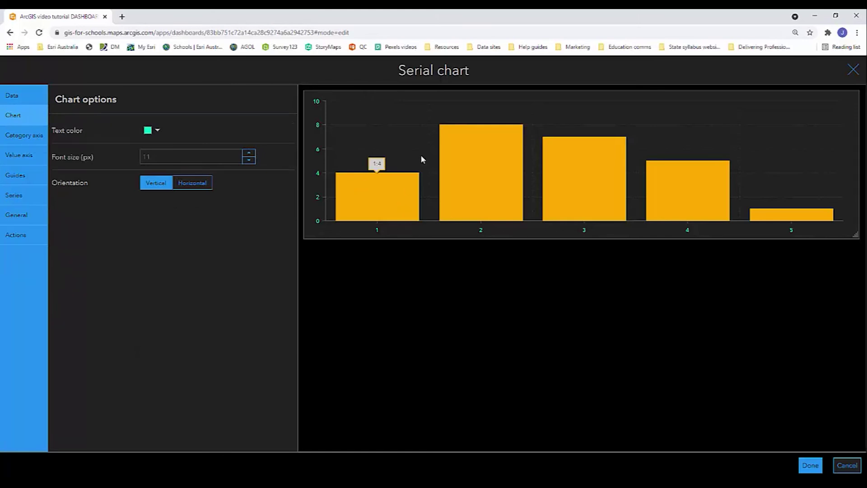
click(181, 184)
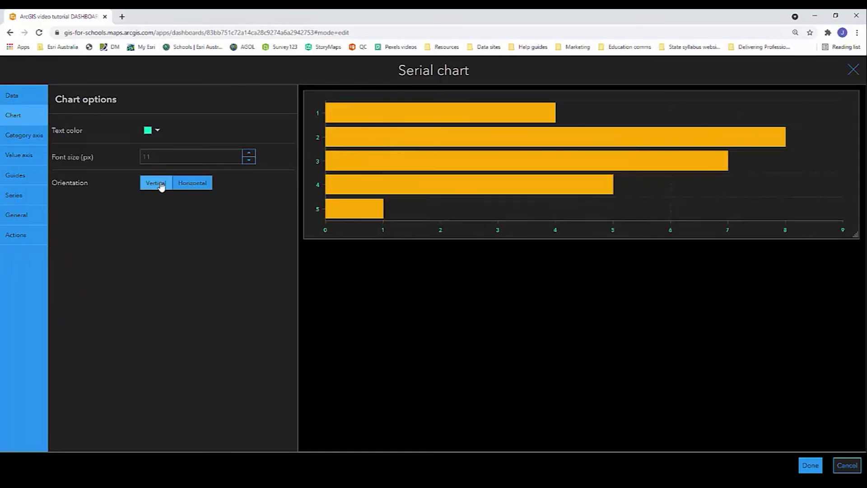
click(160, 185)
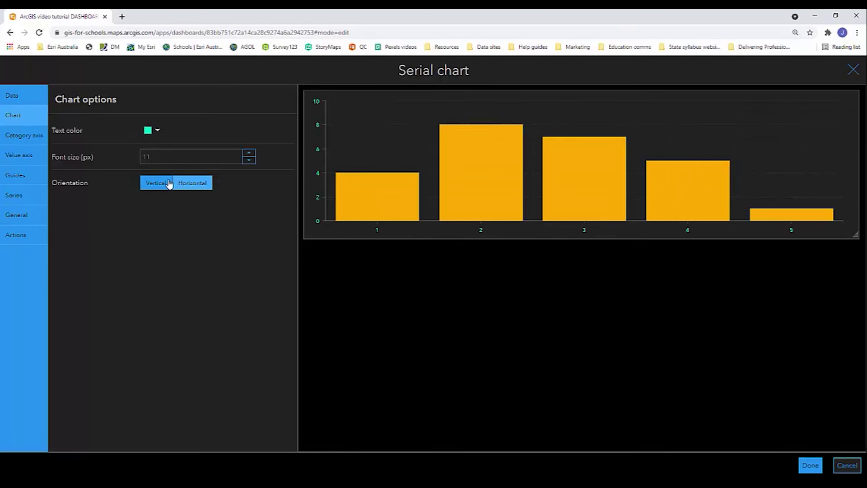
- Title the serial chart's category axis "Risk / danger rating"
click(27, 144)
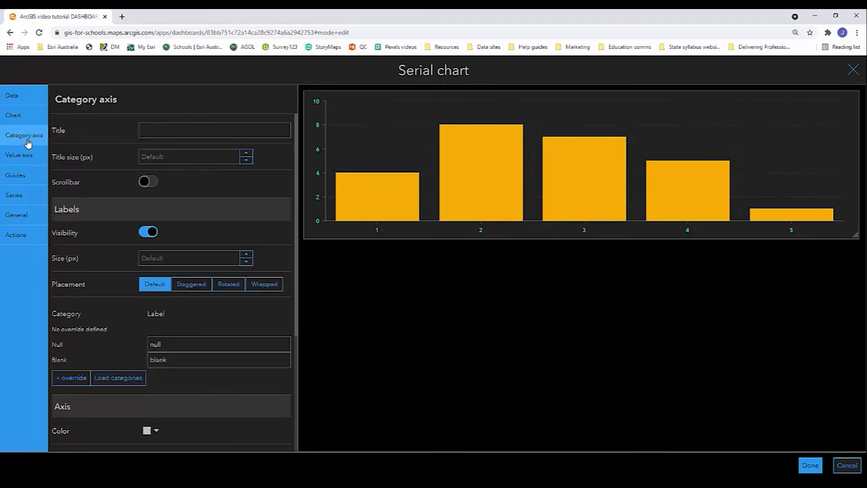
click(168, 130)
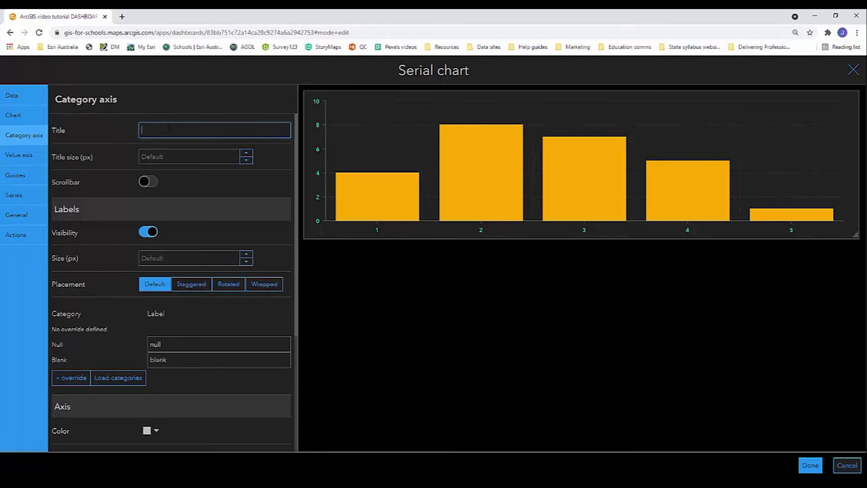
text(Risk rating)
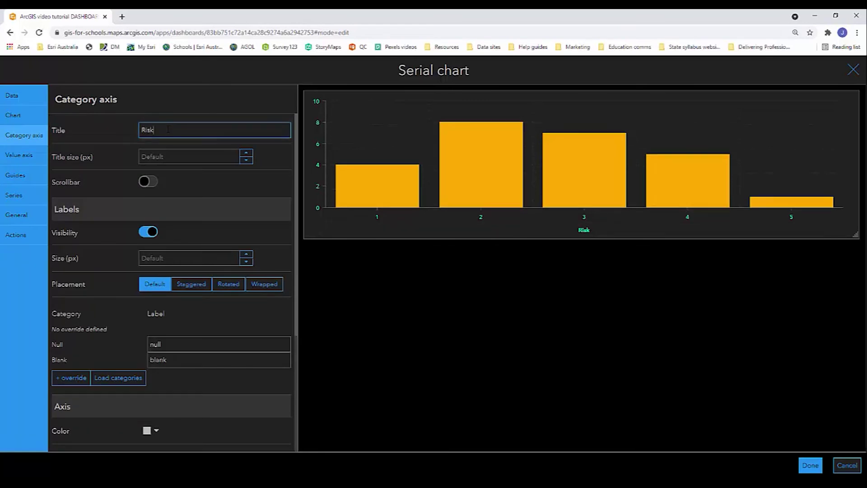
key(BackSpace)
key(BackSpace)
key(BackSpace)
key(BackSpace)
key(BackSpace)
key(BackSpace)
text(/ danger rating)
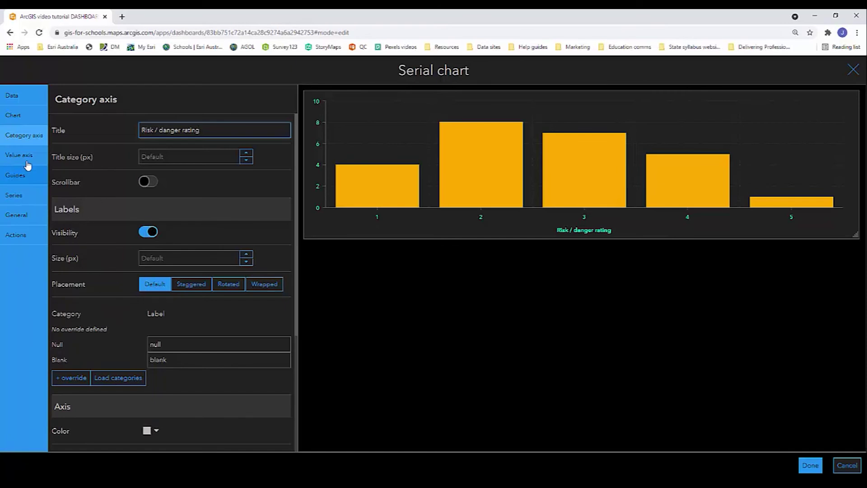
scroll(106, 224, down, 2)
scroll(107, 223, down, 2)
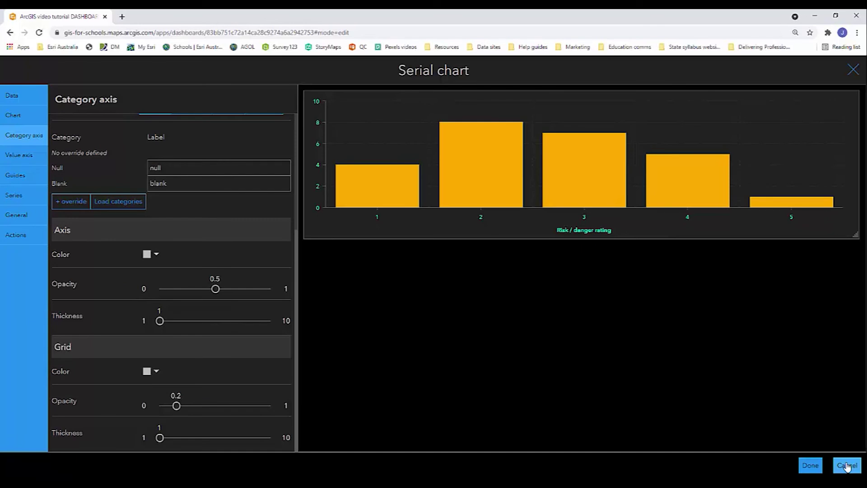
- Title the serial chart's value axis "Number of hazards"
click(29, 158)
click(165, 134)
text(Number)
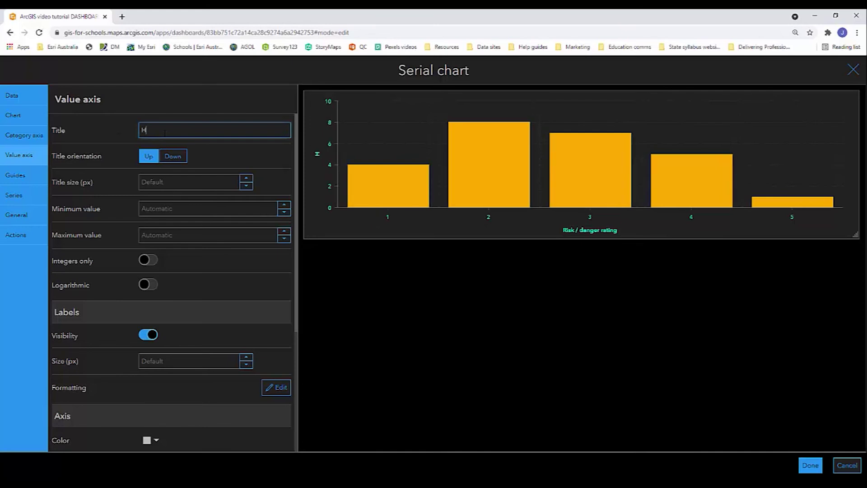
text( of hazards)
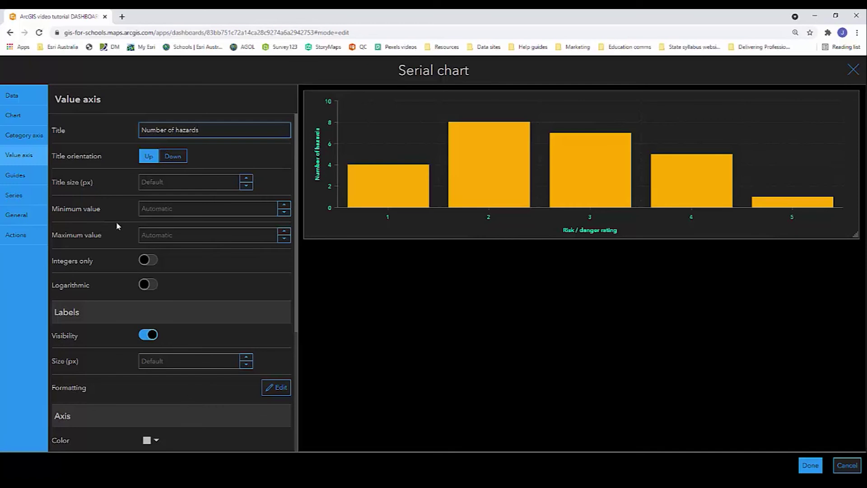
- Set the serial chart's bars to be colored by category instead of a single color
click(21, 184)
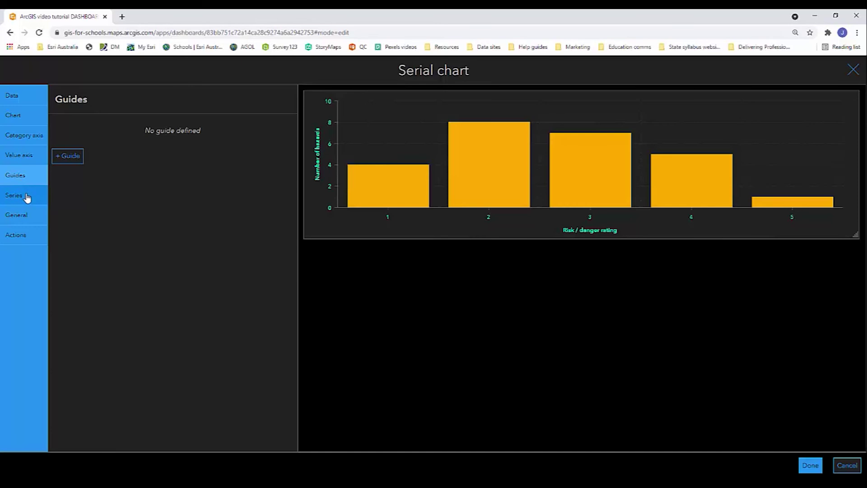
click(28, 197)
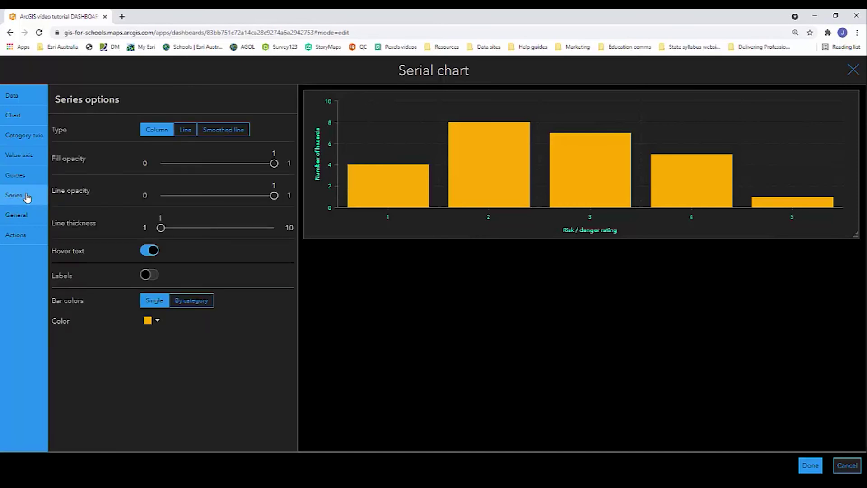
mouse_move(394, 207)
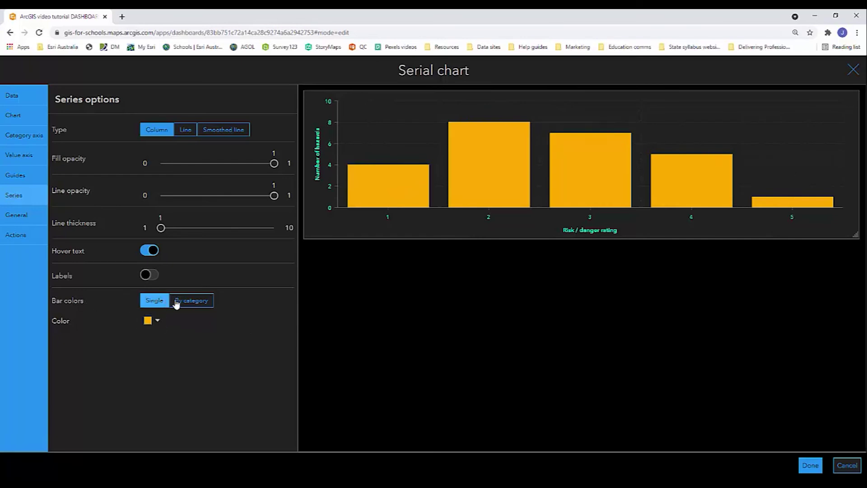
click(195, 302)
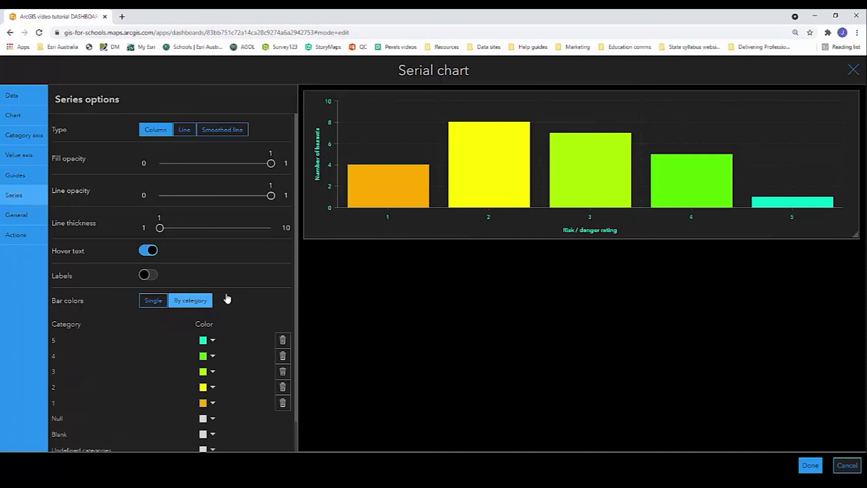
scroll(233, 354, down, 1)
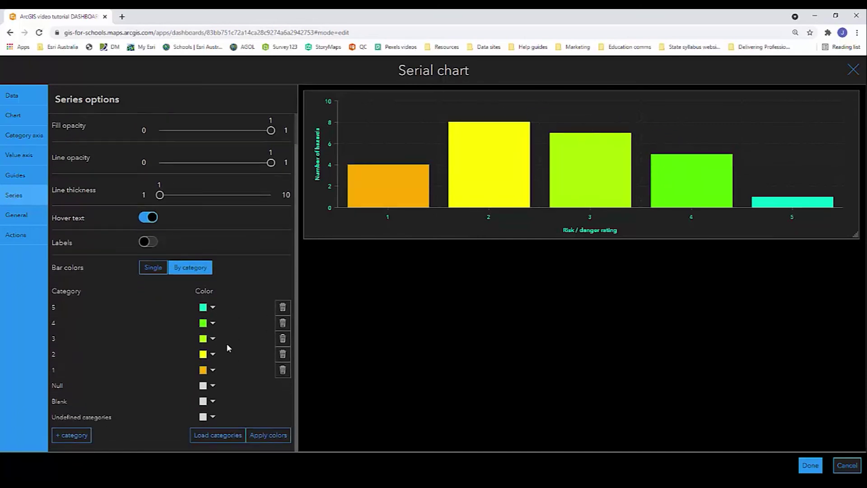
- Color the category 5 bar red and the category 4 bar dark orange (#e64c00)
click(215, 308)
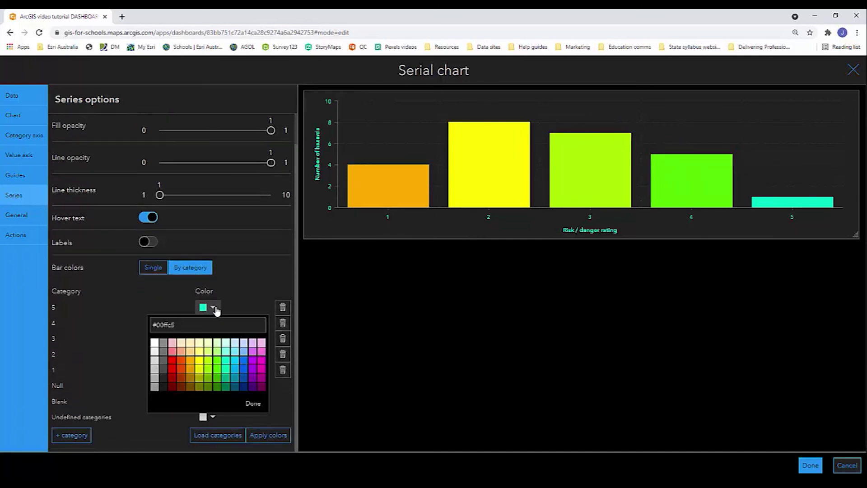
click(173, 371)
click(232, 314)
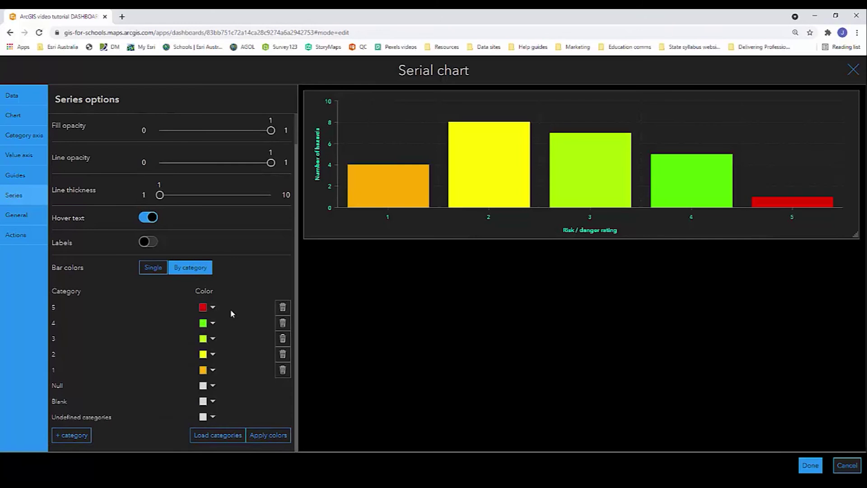
click(214, 324)
click(182, 388)
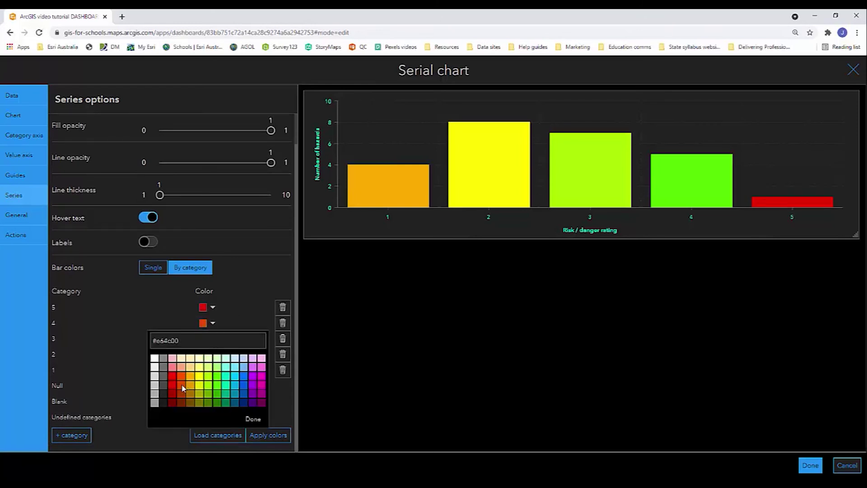
click(239, 318)
- Color the category 3 bar light salmon, the category 2 bar pale orange and the category 1 bar pale yellow (#ffff73)
click(213, 338)
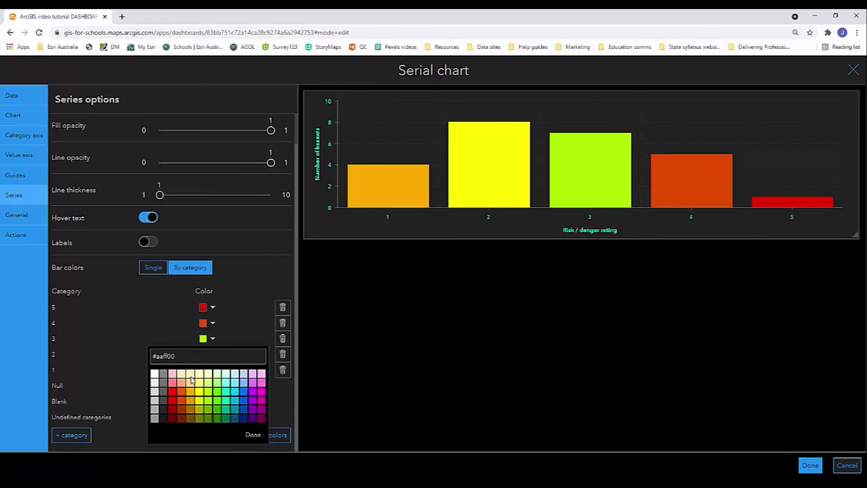
click(182, 392)
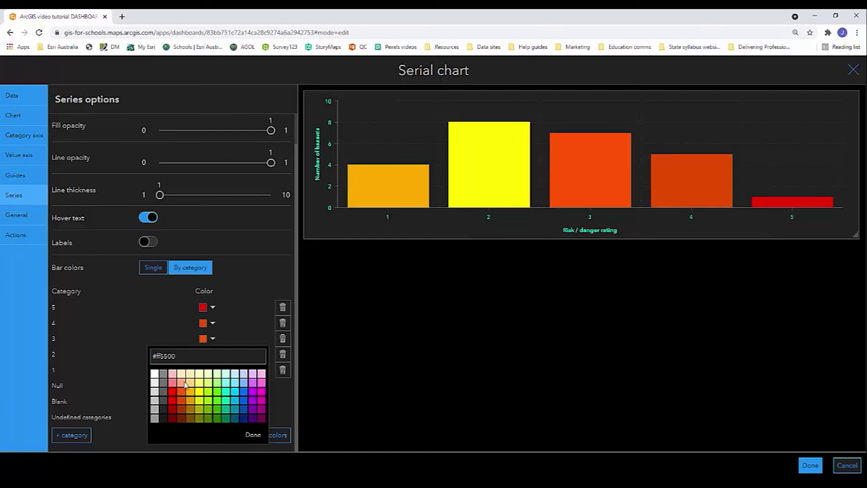
click(182, 384)
click(243, 335)
click(212, 354)
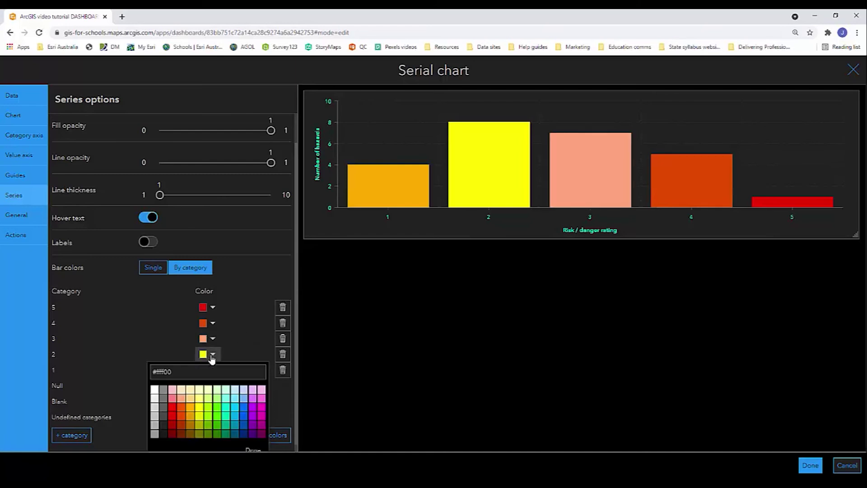
click(191, 399)
click(243, 357)
click(213, 370)
click(200, 414)
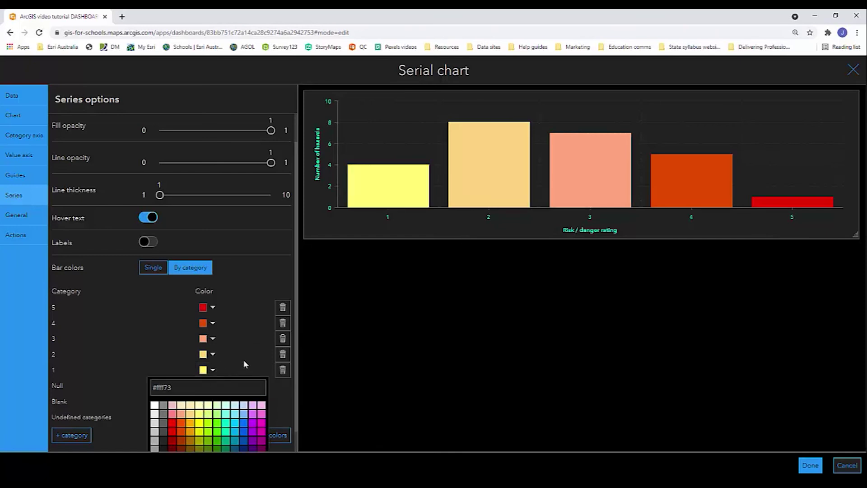
click(251, 345)
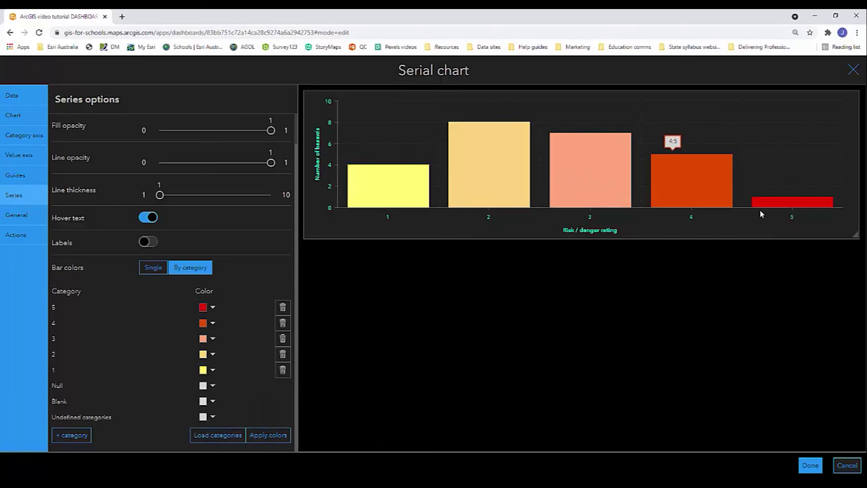
- Give the serial chart the centered, bold title "Risk rating of hazards"
click(21, 221)
click(274, 158)
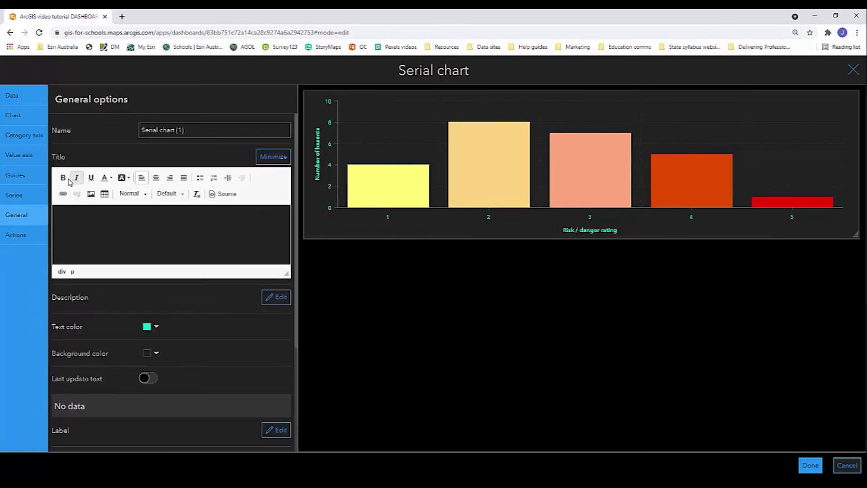
click(63, 178)
click(156, 178)
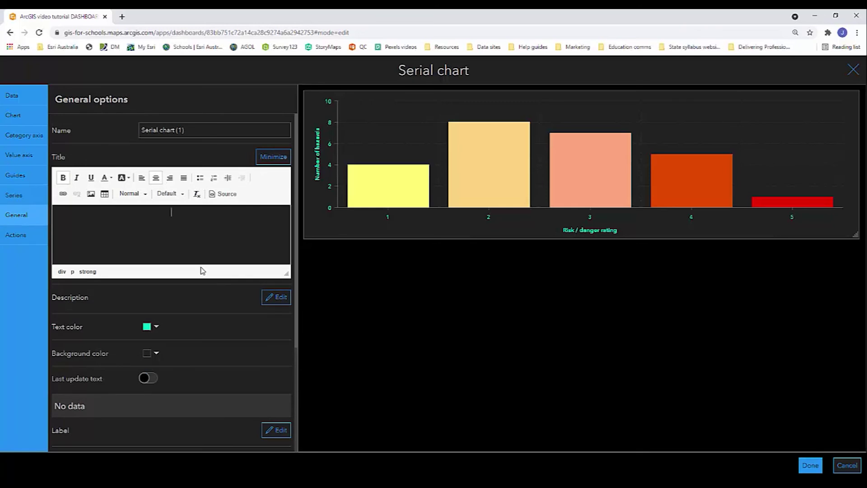
text(Risk r)
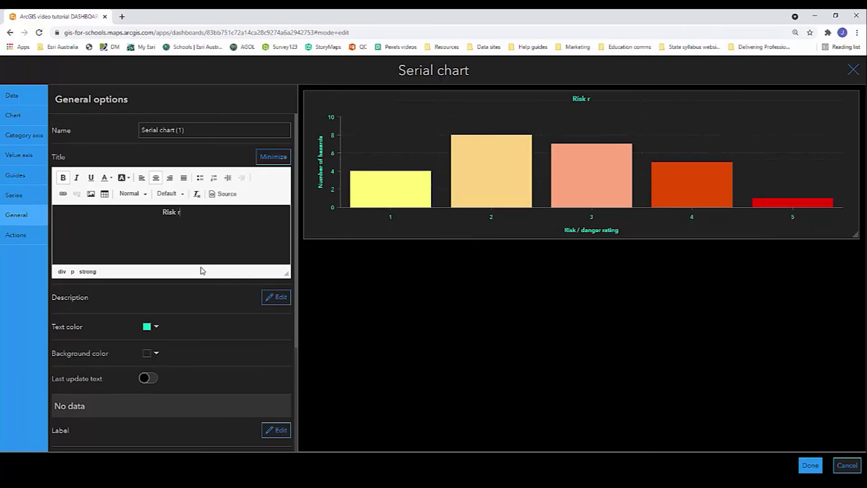
text(ating of hazards)
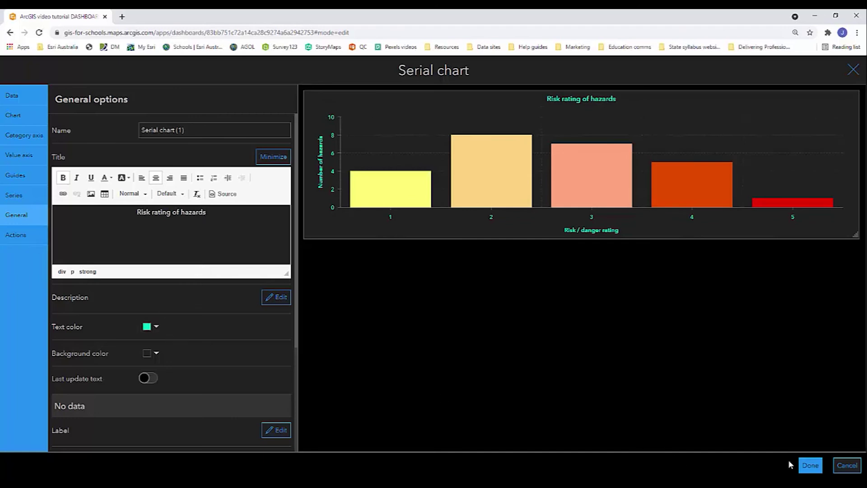
- Finish the serial chart, dock it below the pie chart and give the two charts roughly equal heights
click(808, 469)
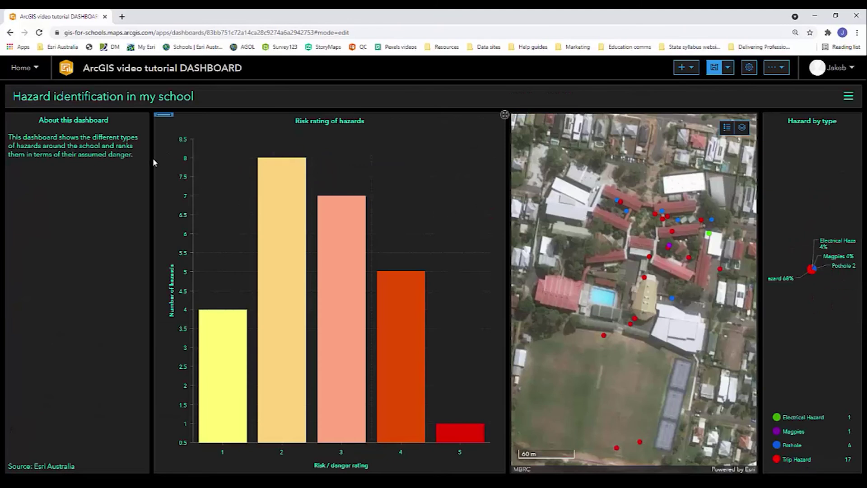
mouse_move(163, 116)
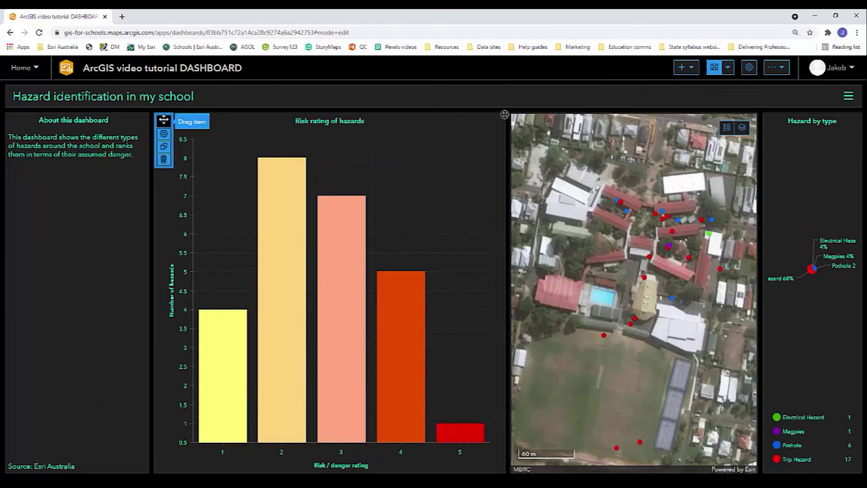
drag(163, 119, 810, 459)
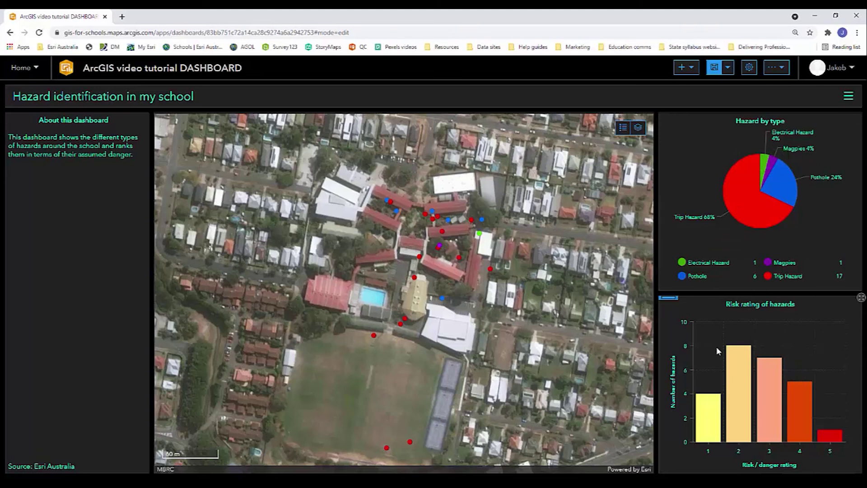
drag(732, 296, 731, 363)
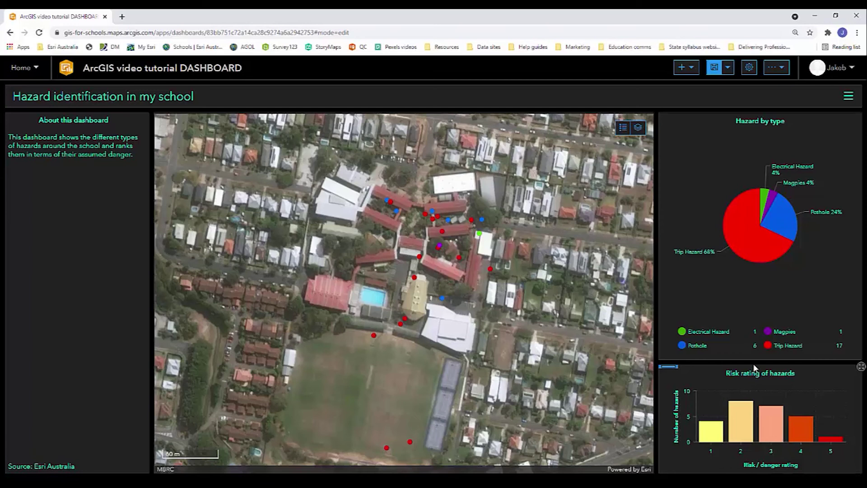
drag(755, 366, 755, 298)
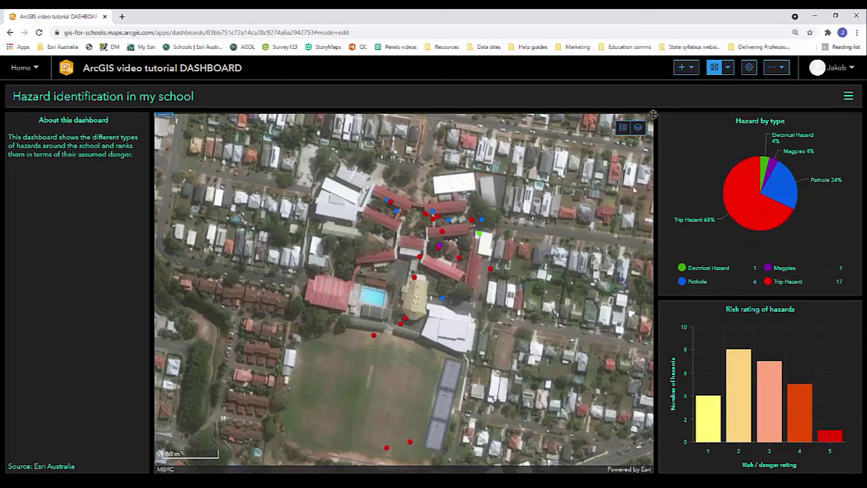
- Display only the Hazard risk level layer on the map and compare its points with the serial chart's bars
click(638, 128)
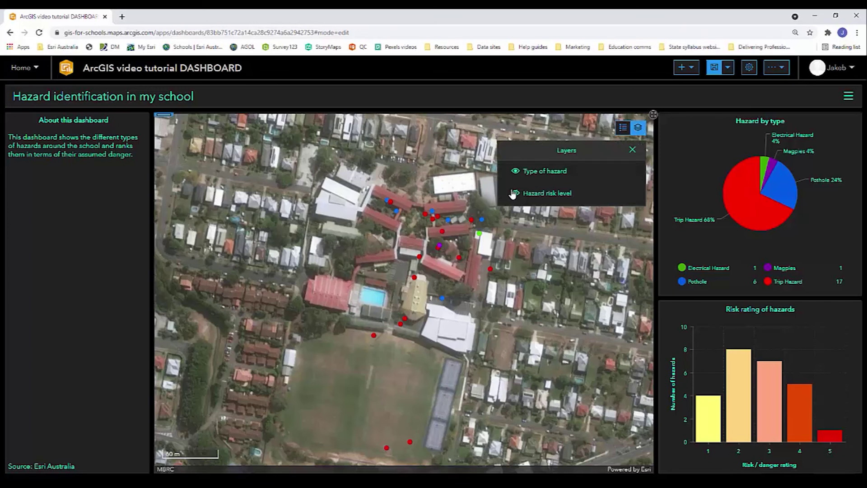
click(515, 171)
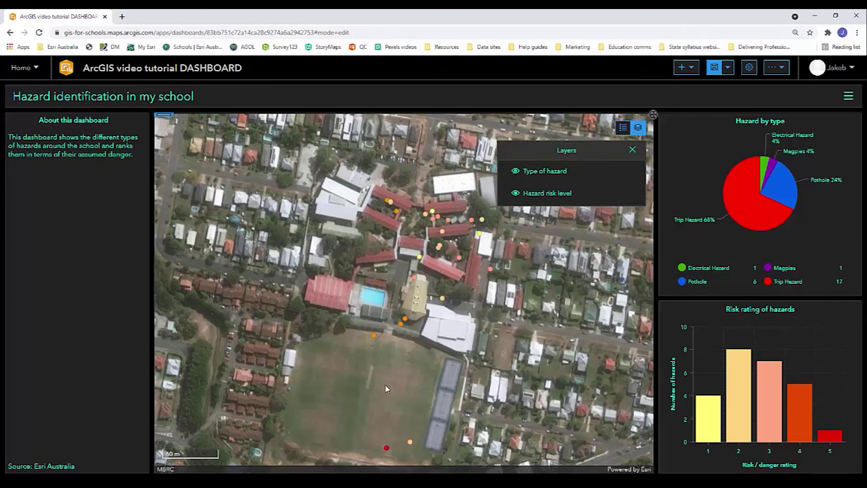
mouse_move(706, 413)
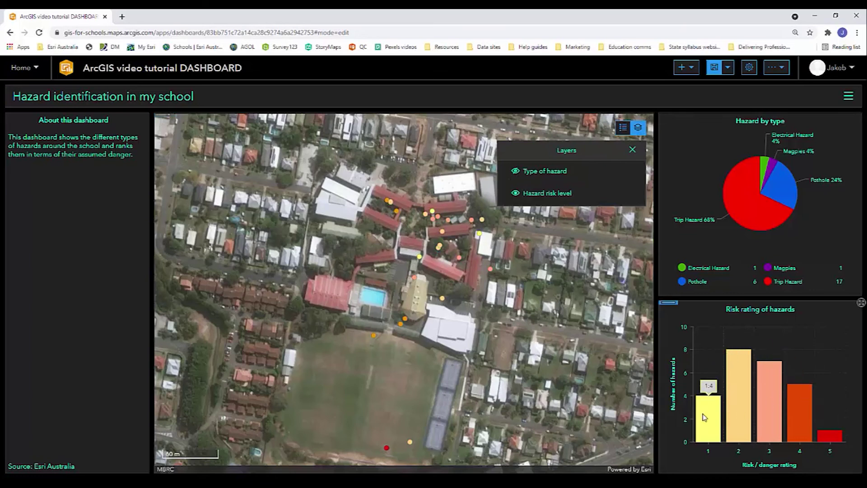
mouse_move(668, 308)
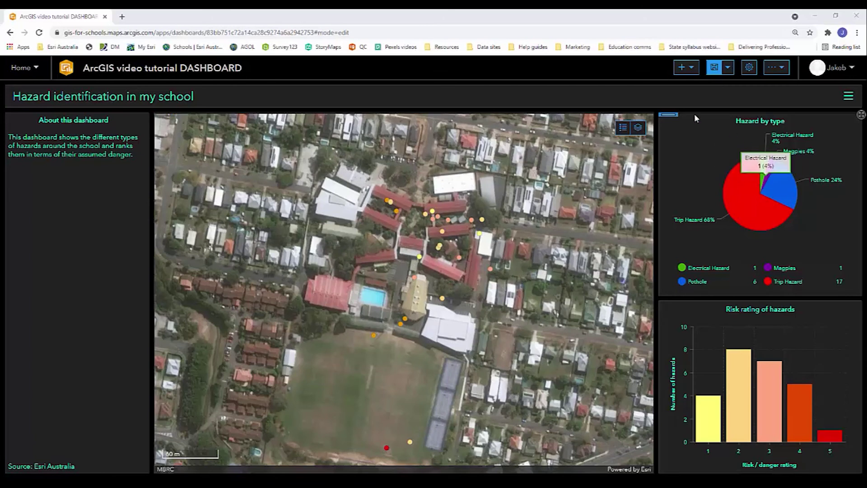
- Add a filter action to the pie chart that targets the map's Type of hazard layer when the selection changes
mouse_move(668, 116)
click(668, 134)
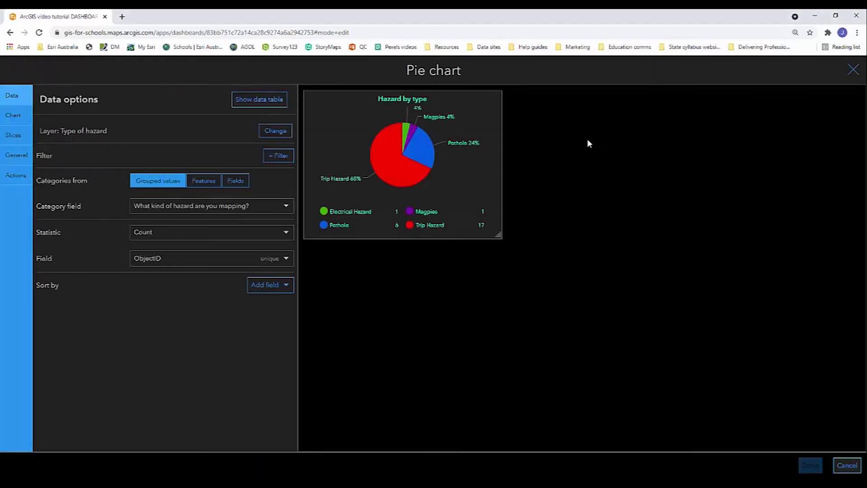
click(21, 179)
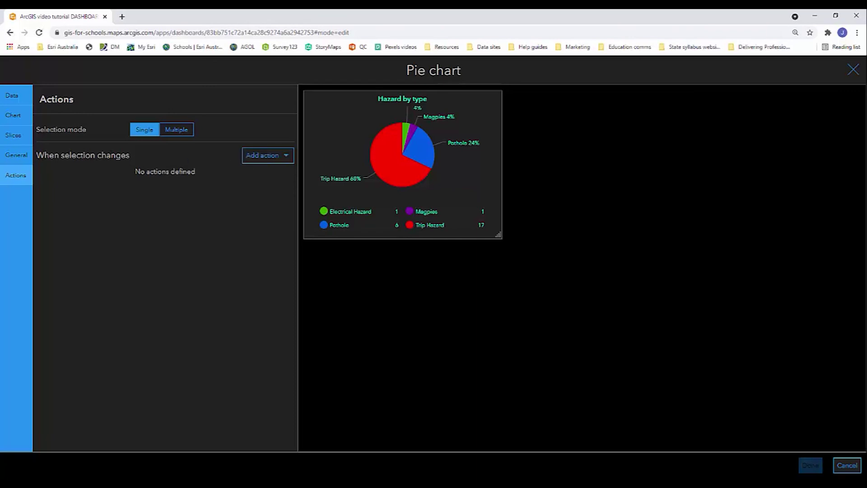
click(274, 158)
click(207, 172)
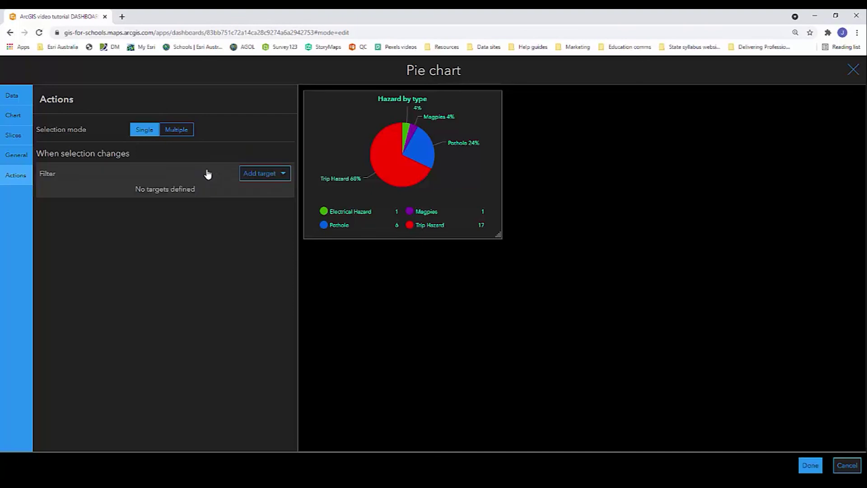
click(270, 176)
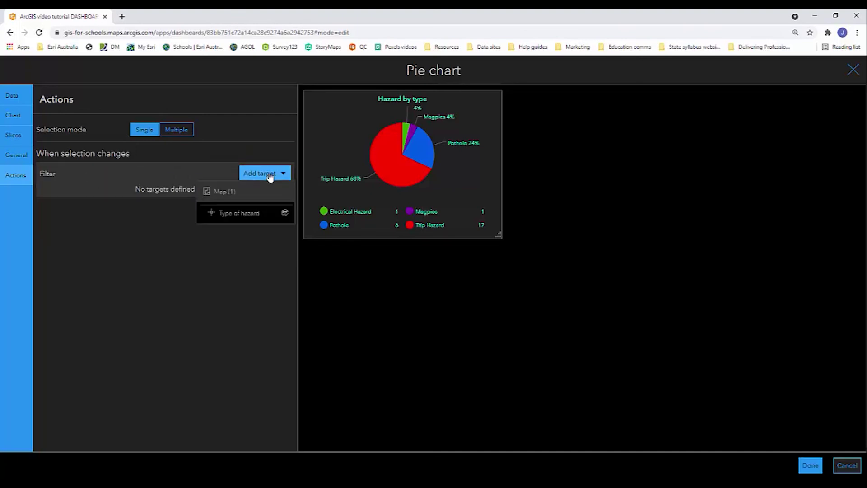
click(240, 215)
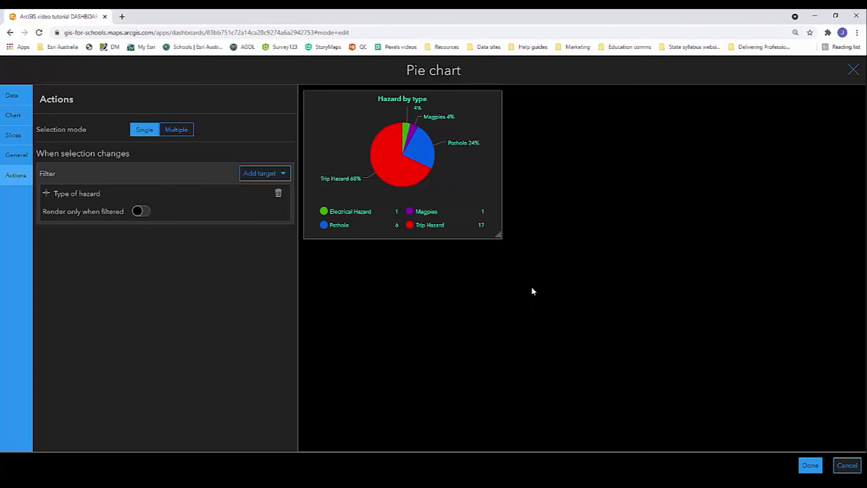
click(809, 466)
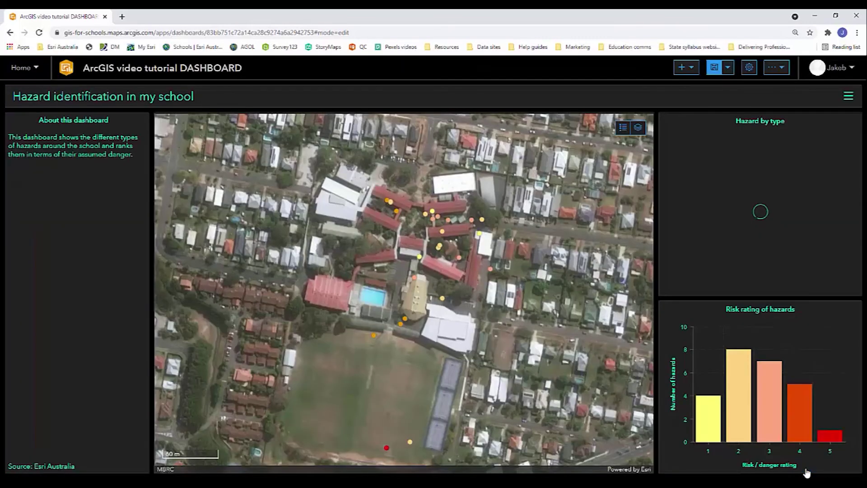
- Hide the Hazard risk level layer on the map and show the Type of hazard layer instead
mouse_move(786, 201)
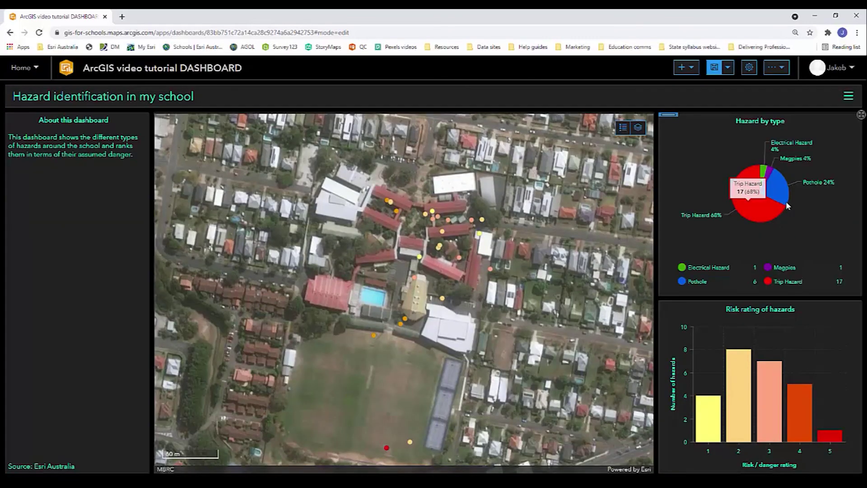
click(623, 127)
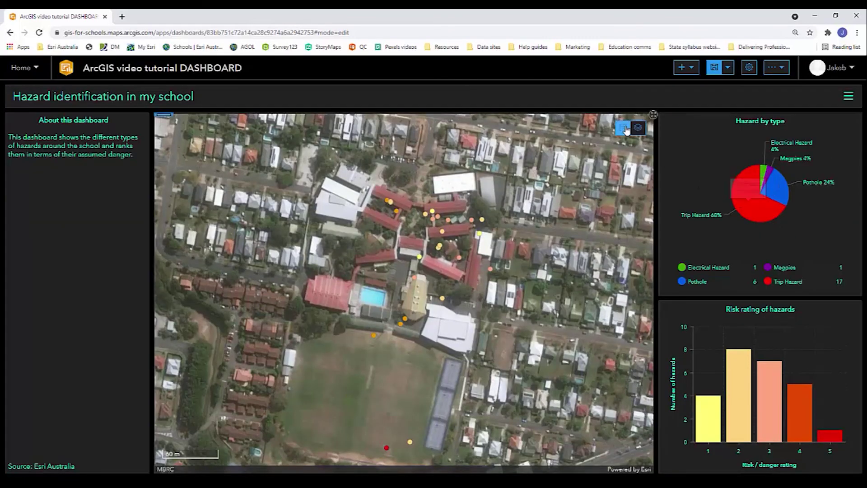
click(637, 127)
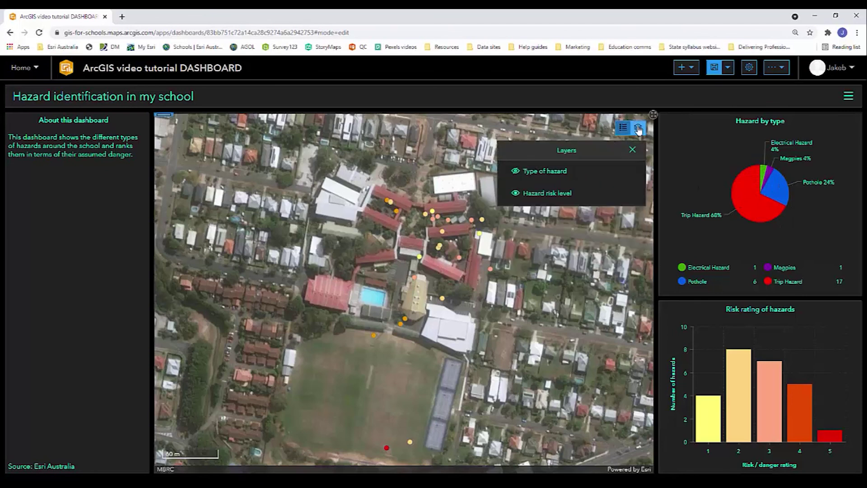
click(514, 194)
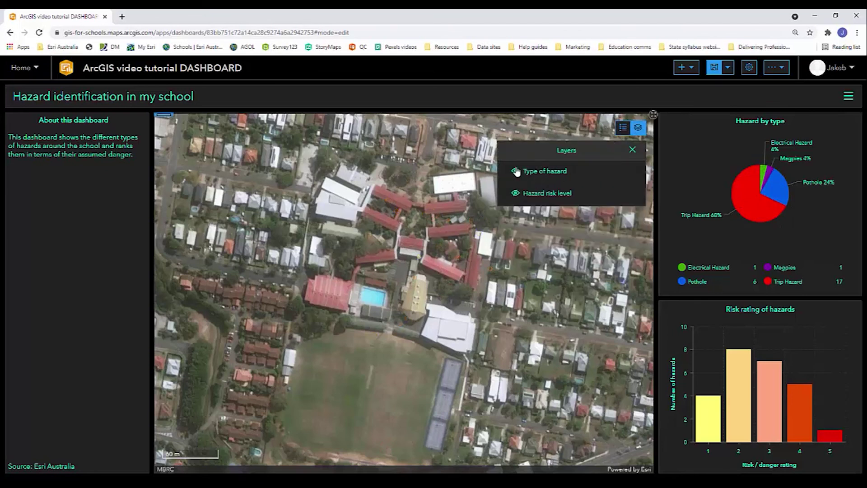
click(516, 172)
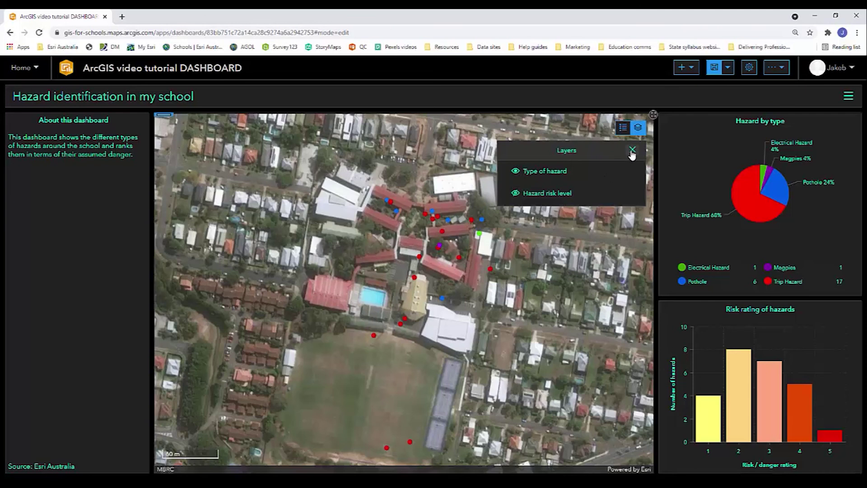
click(632, 150)
- Test the pie chart's filter with the Trip Hazard and Pothole slices, and clear the selection
mouse_move(745, 191)
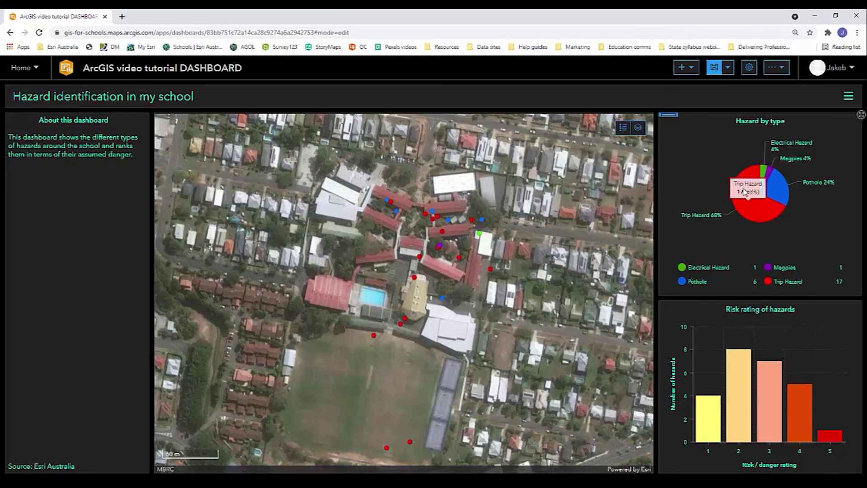
click(748, 216)
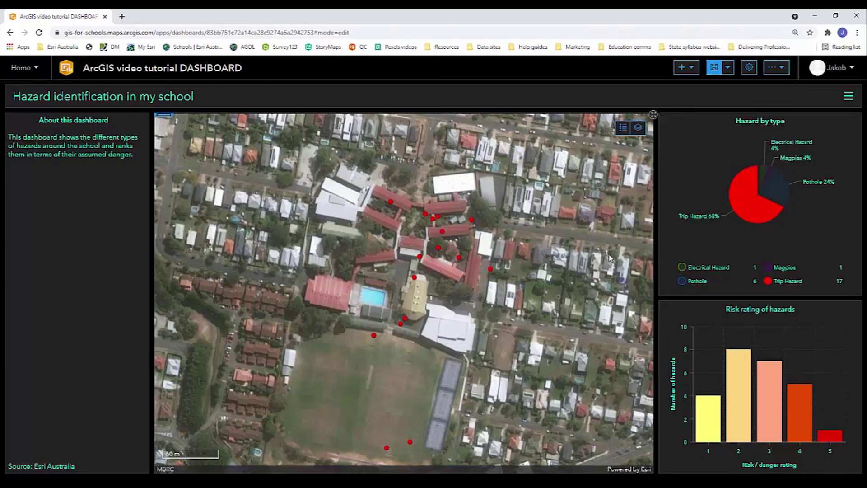
click(785, 190)
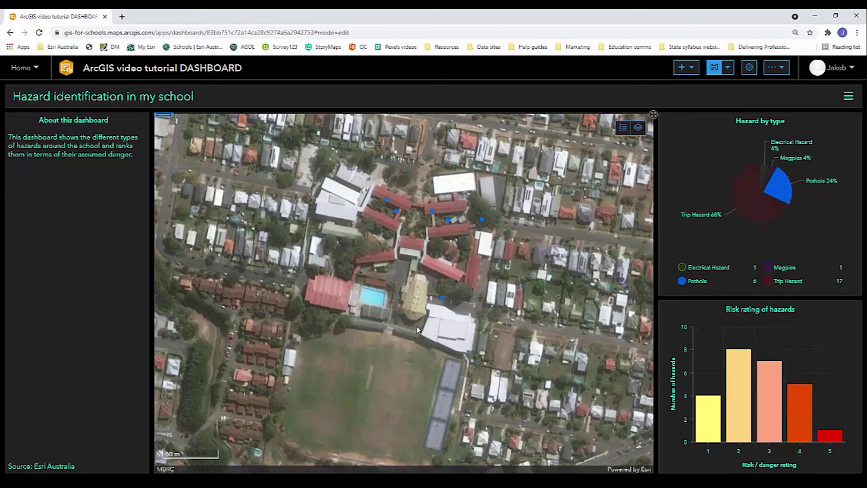
click(707, 252)
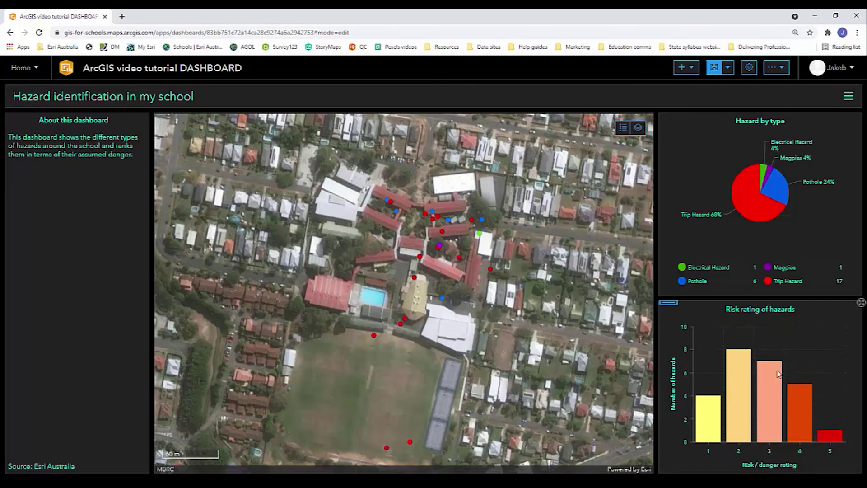
- Switch the map from the Type of hazard layer to the Hazard risk level layer and display the legend
click(634, 134)
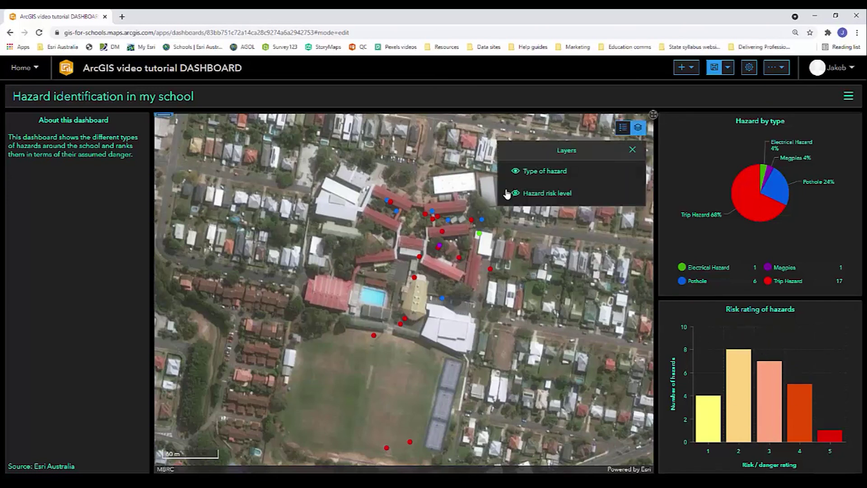
click(516, 171)
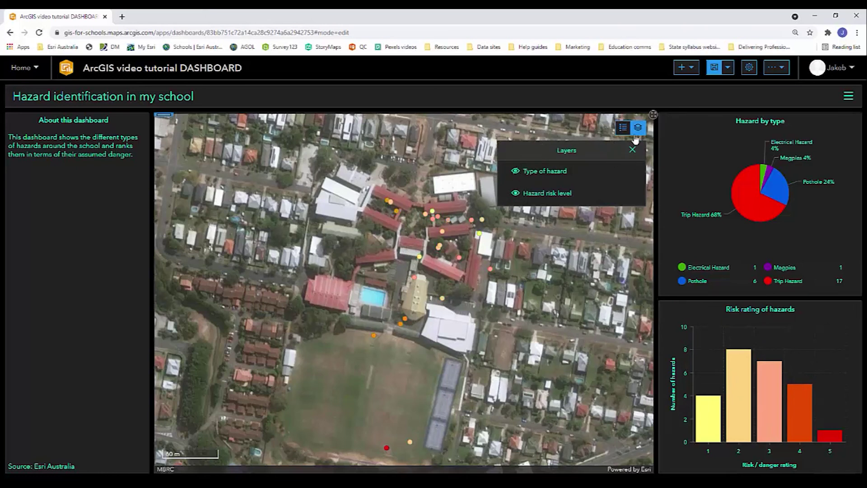
click(623, 127)
drag(545, 345, 507, 351)
- Test the serial chart's filter with the bars for ratings 1, 5 and 4, clear the selection and close the legend
mouse_move(711, 417)
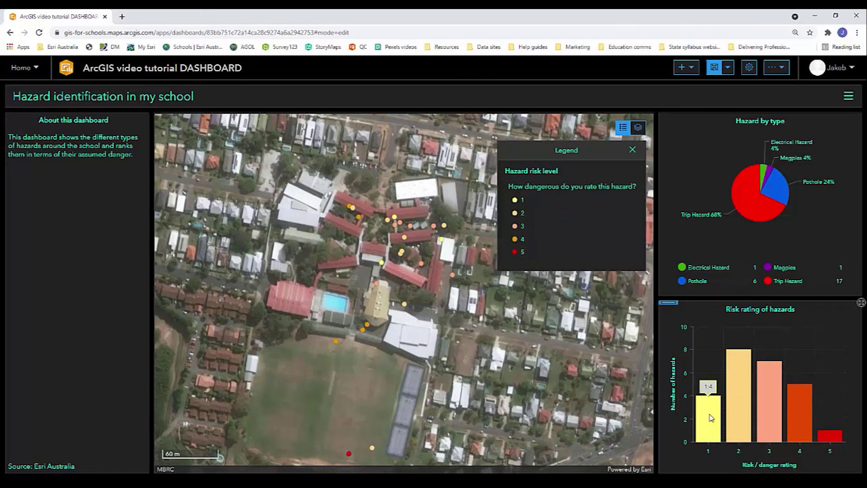
click(710, 418)
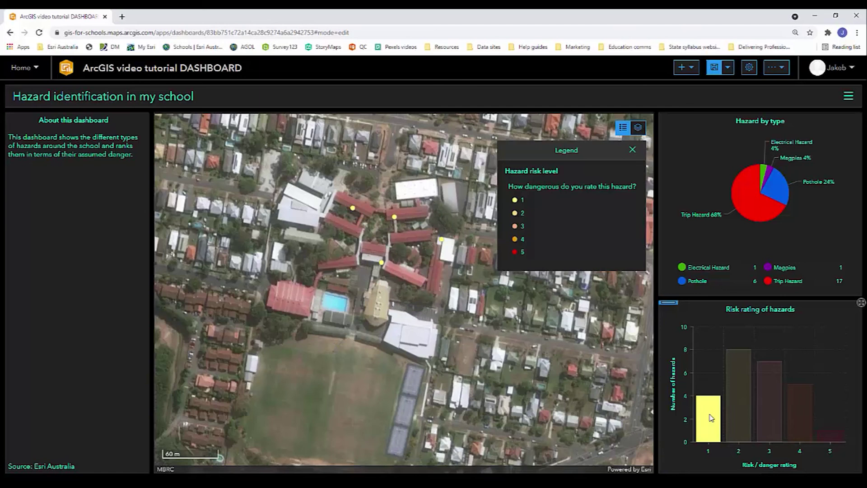
click(835, 438)
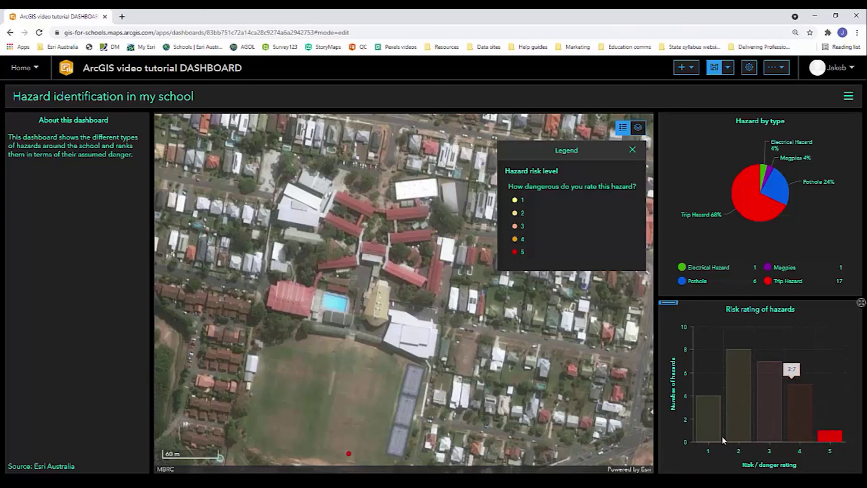
click(802, 431)
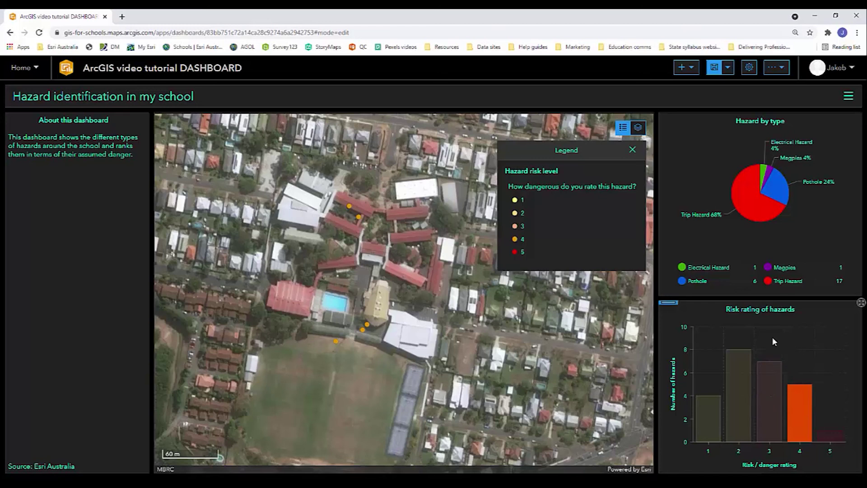
click(665, 317)
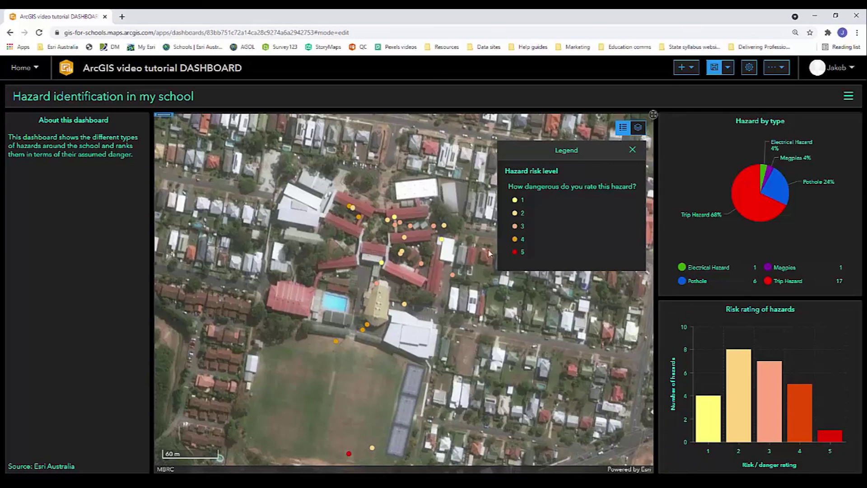
click(633, 150)
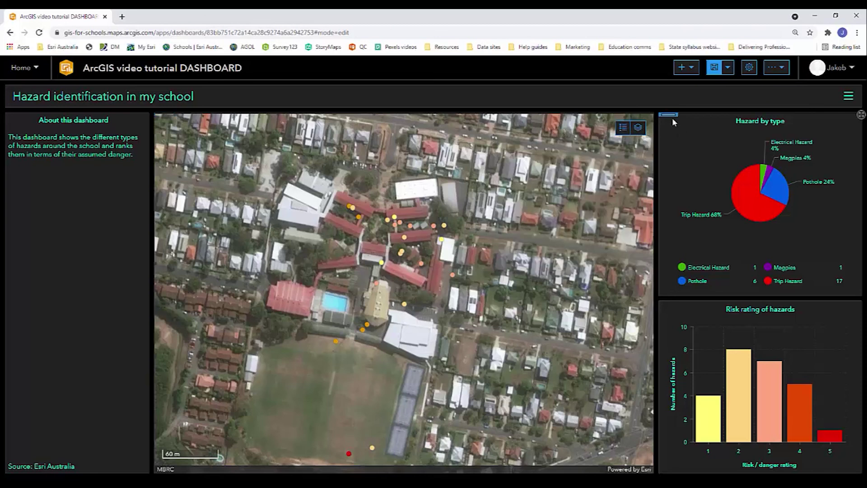
- Save the dashboard and open the item details page of ArcGIS video tutorial DASHBOARD from the content list
click(669, 135)
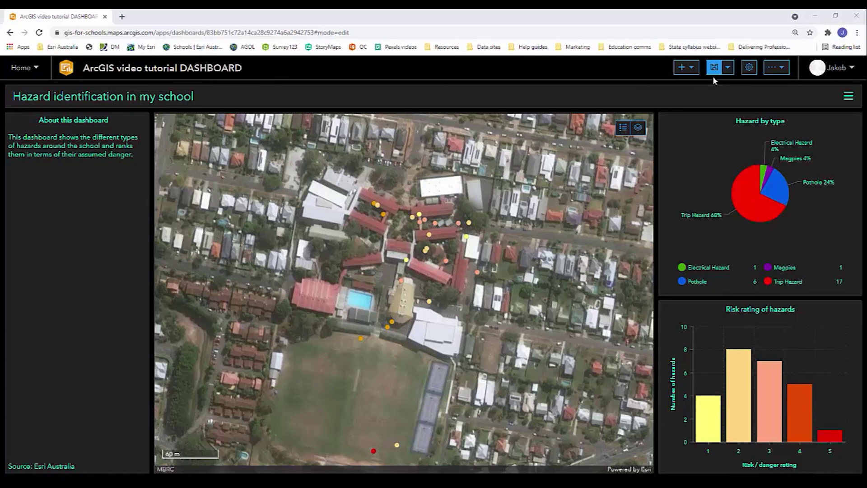
click(713, 68)
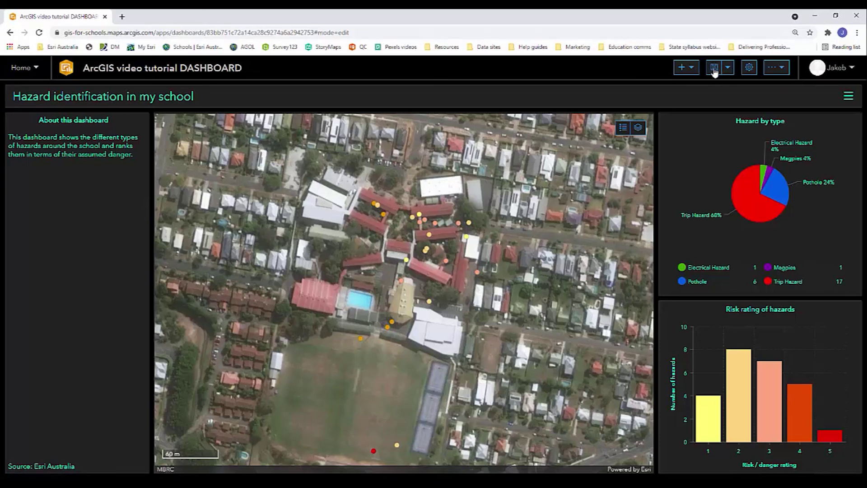
click(27, 72)
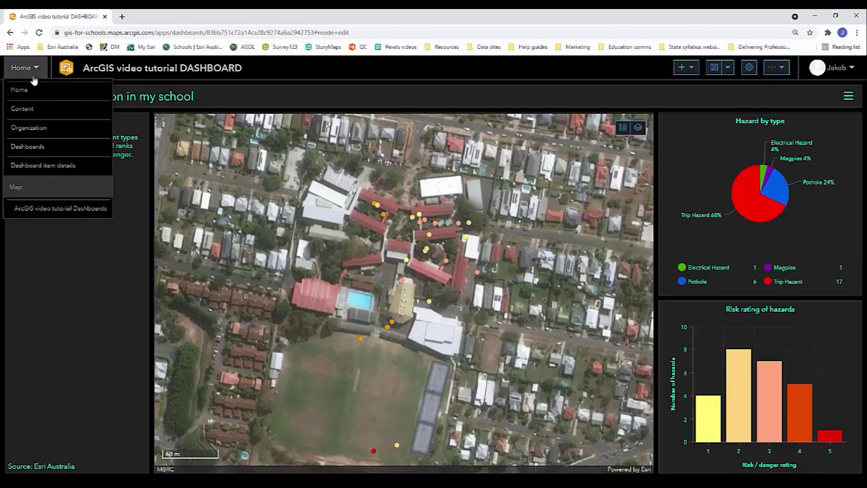
click(32, 111)
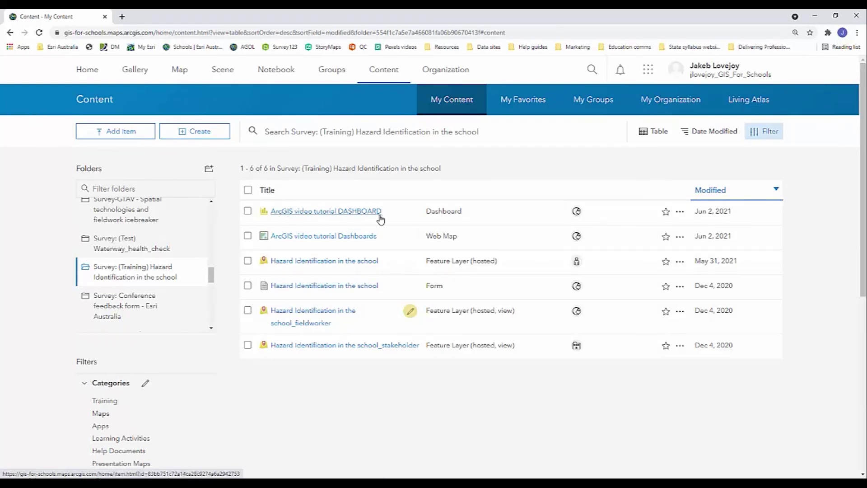
click(340, 217)
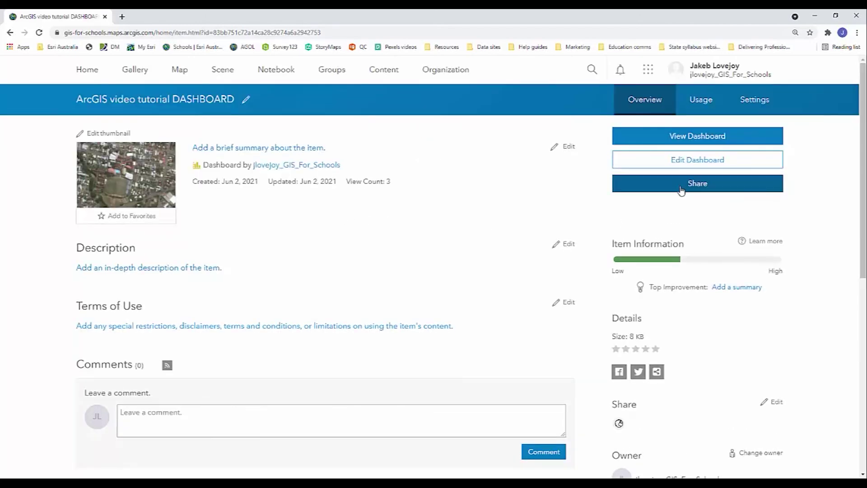
- Save the dashboard's sharing level as Everyone (public) and copy the dashboard's URL from its item details
click(681, 185)
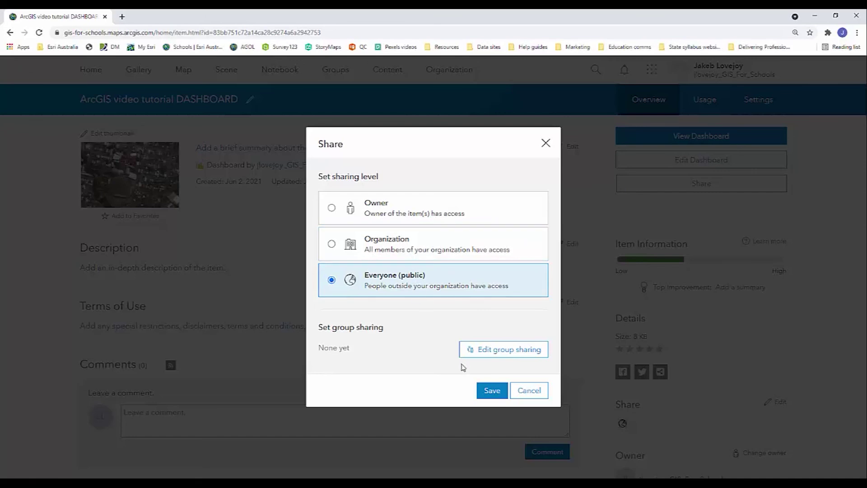
click(485, 391)
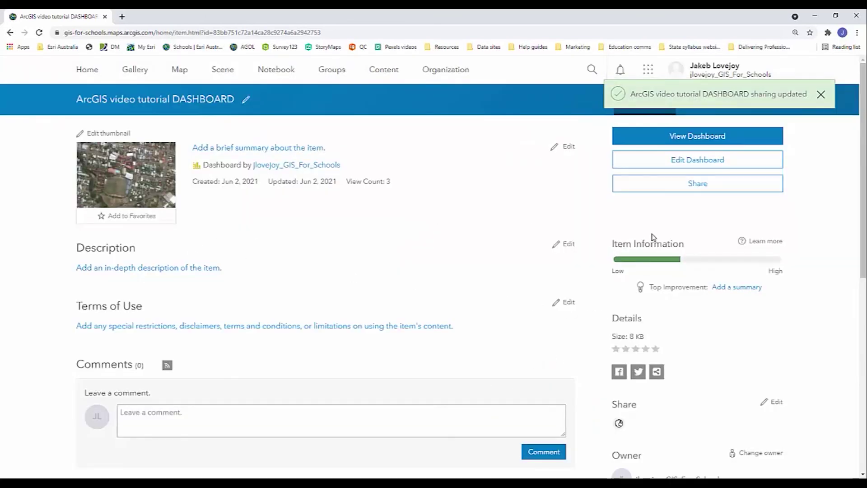
scroll(634, 242, down, 5)
scroll(634, 245, down, 2)
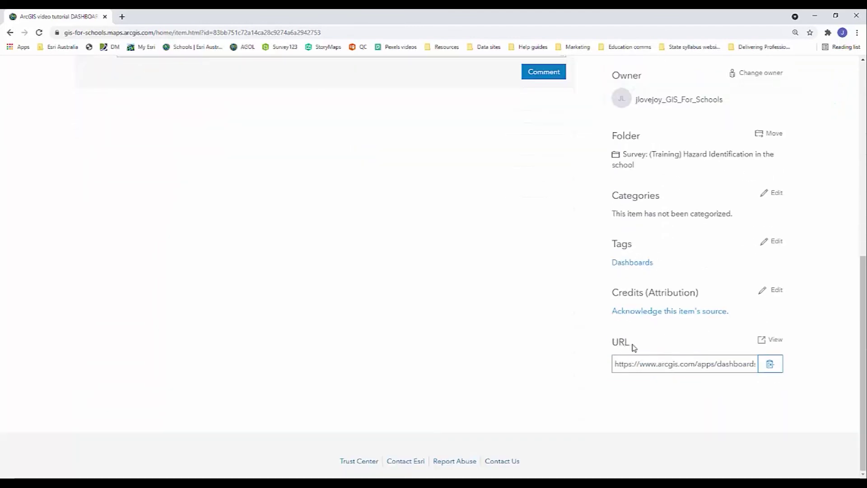
click(772, 366)
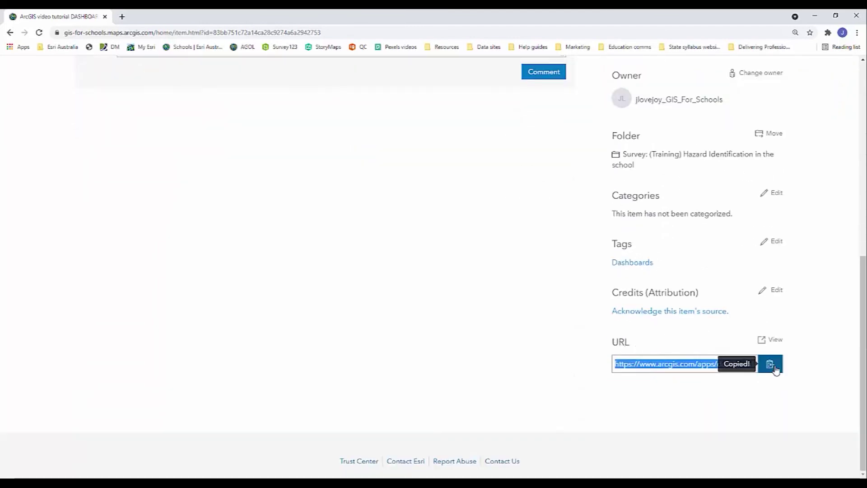